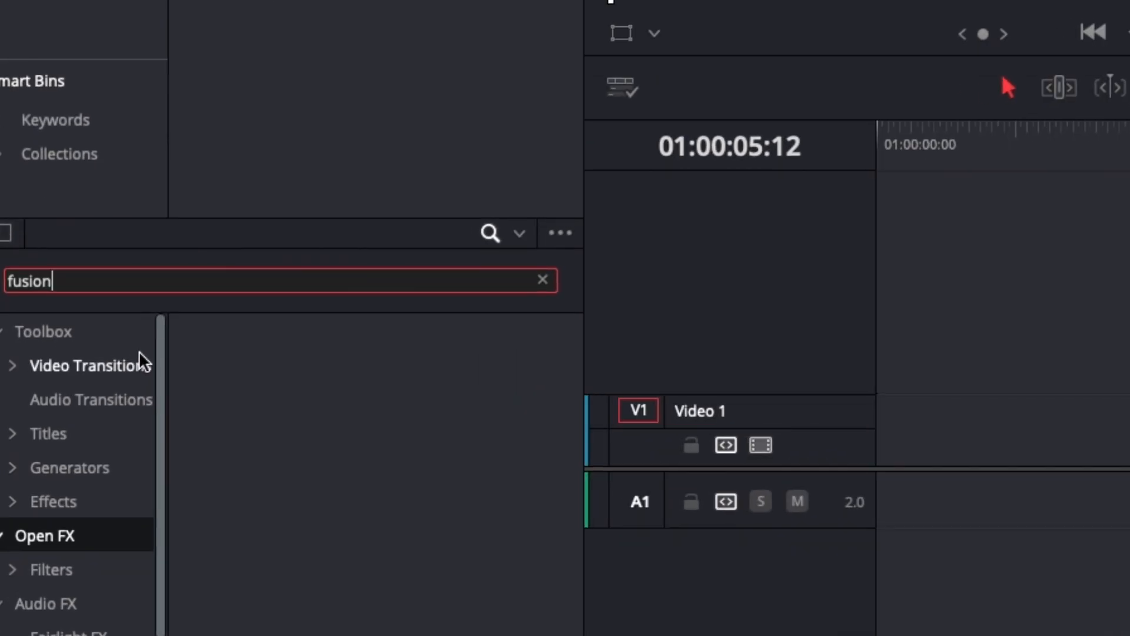
# Add a Fusion Composition effect to the start of the Video 1 track and open it on the Fusion page
pyautogui.click(68, 416)
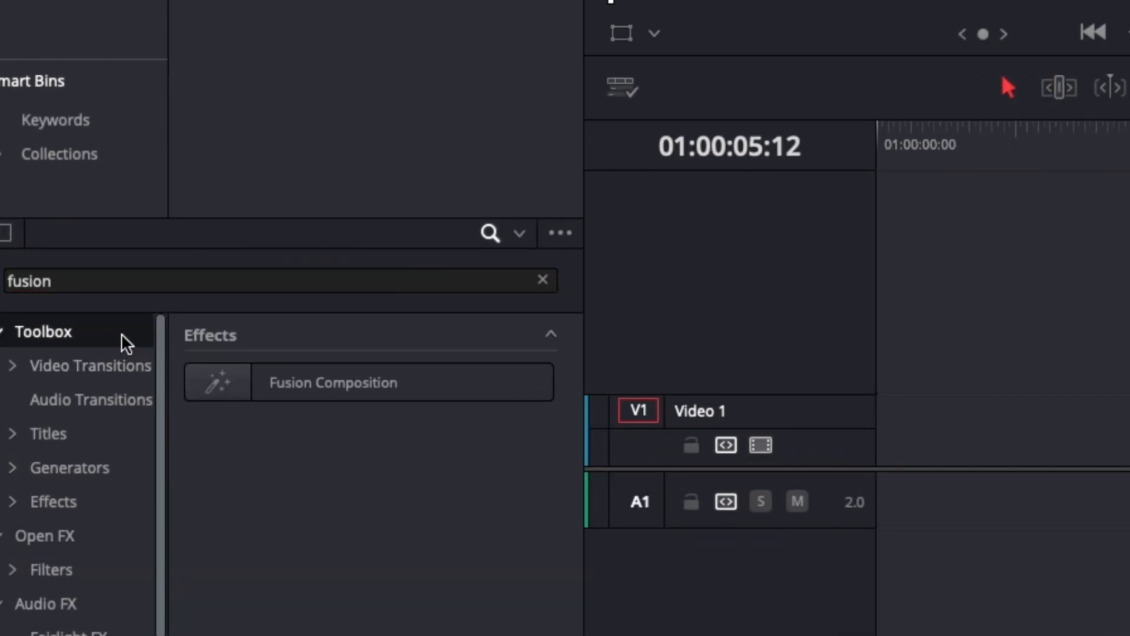
pyautogui.moveTo(159, 447); pyautogui.dragTo(533, 500)
pyautogui.moveTo(1118, 518); pyautogui.dragTo(942, 462)
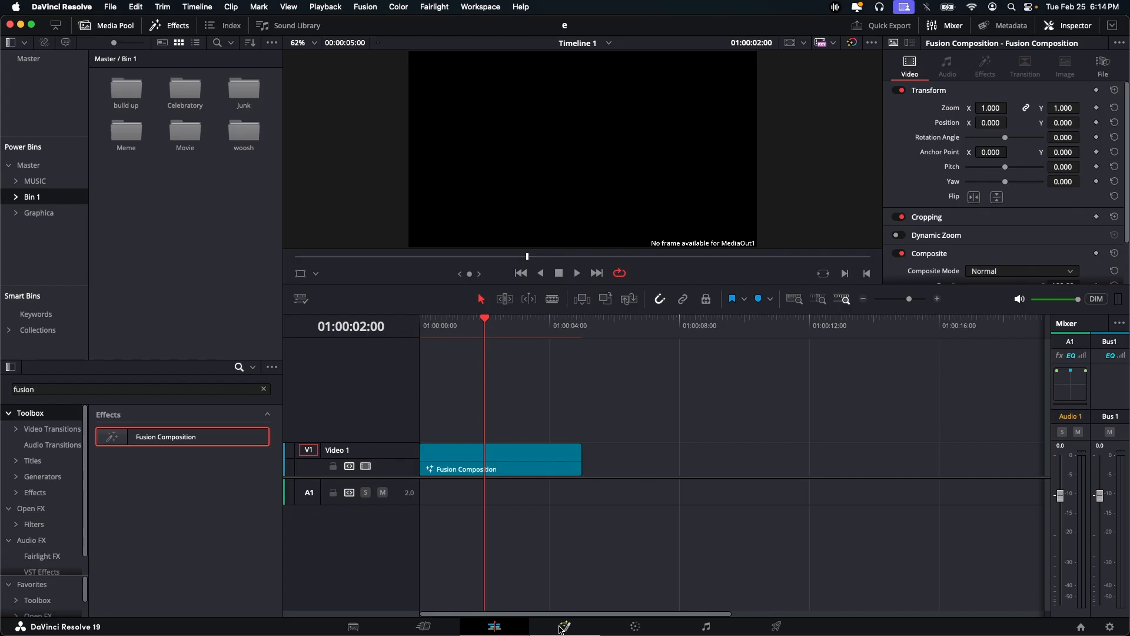
pyautogui.click(561, 628)
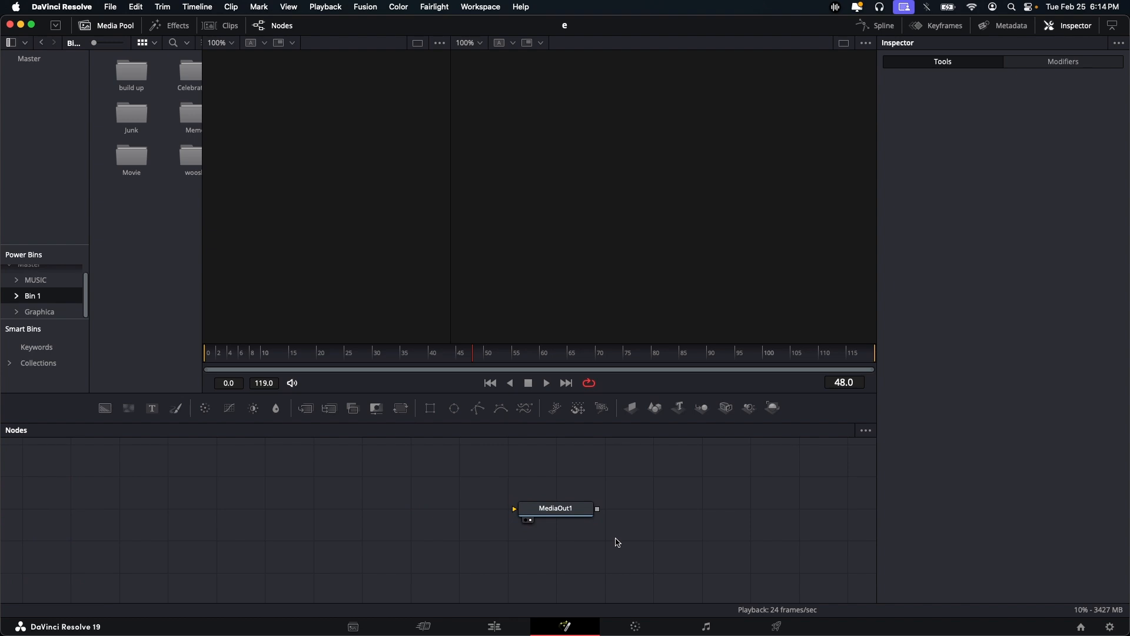
# Add a Text 3D node and a Renderer 3D node, with the text feeding into the renderer
pyautogui.hotkey('shift', 'space')
pyautogui.write('sof')
pyautogui.write('tex')
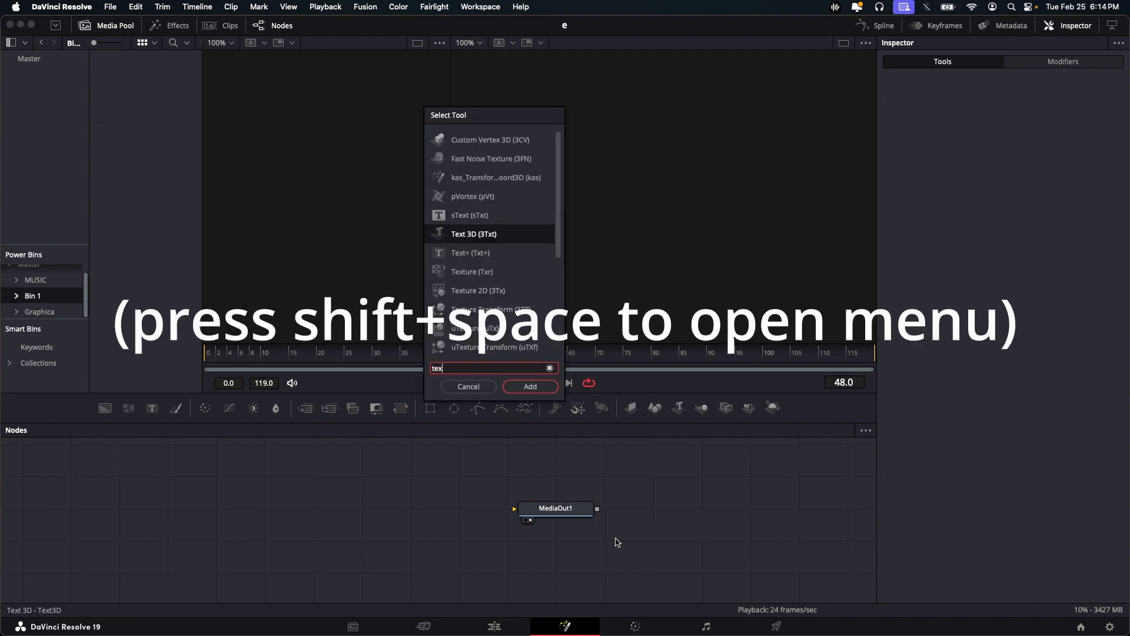
pyautogui.press('Return')
pyautogui.hotkey('shift', 'space')
pyautogui.write('rend')
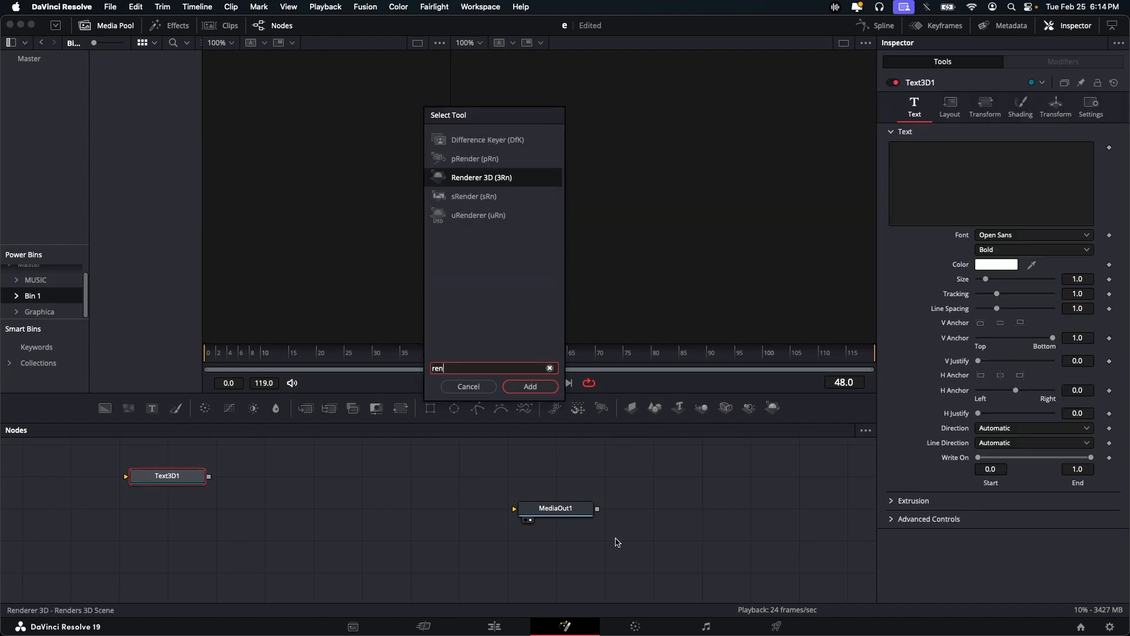
pyautogui.press('Return')
pyautogui.moveTo(148, 456); pyautogui.dragTo(304, 486)
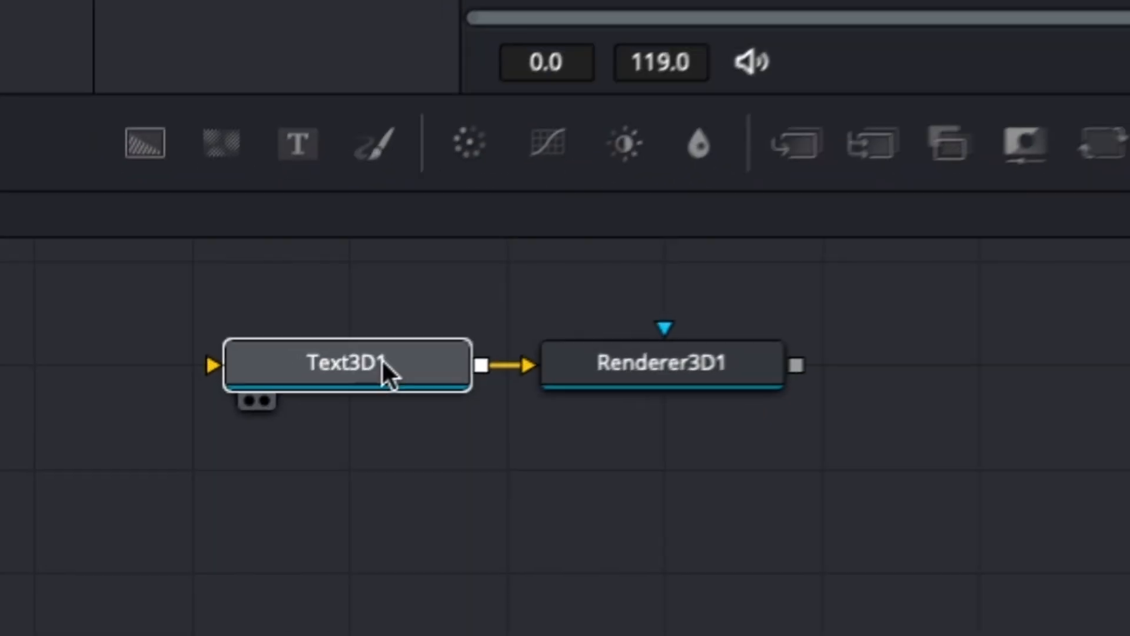
# Show the Text3D1 node in the first viewer and enter "hi" as its text
pyautogui.click(177, 480)
pyautogui.press('1')
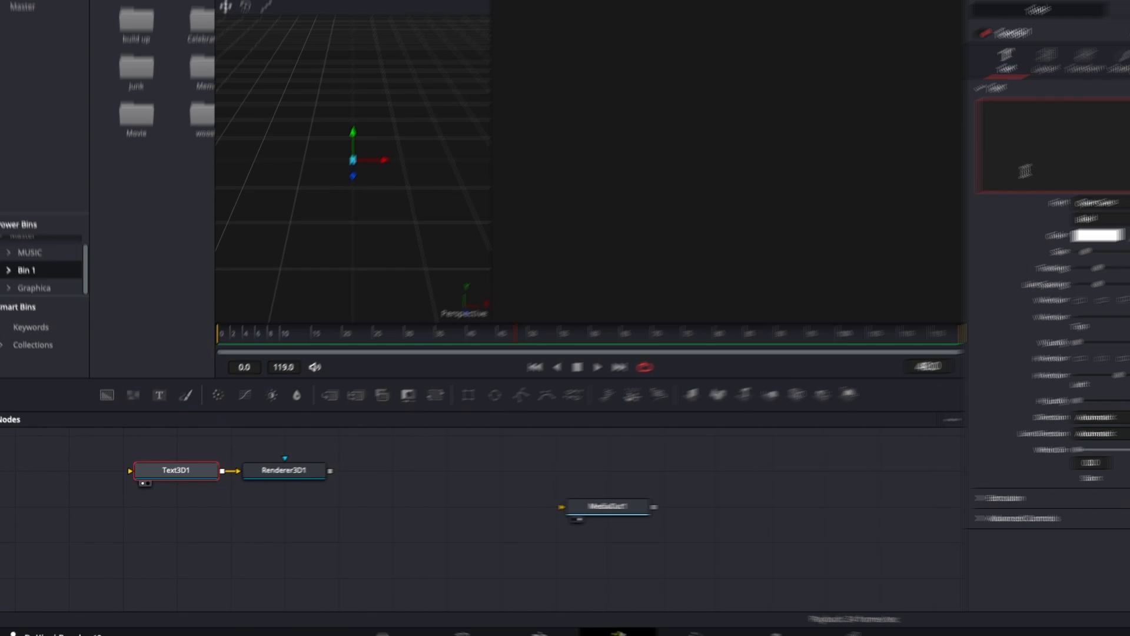
pyautogui.click(931, 206)
pyautogui.write('hi')
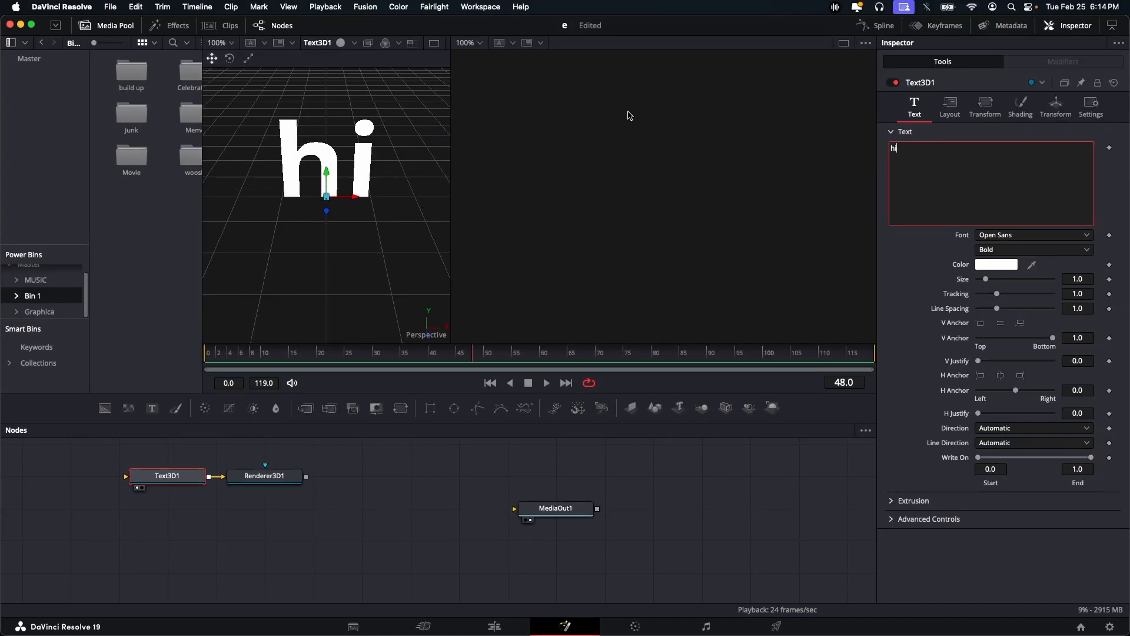
# Connect the Renderer3D1 output to MediaOut1 so the rendered text reaches the composition output
pyautogui.click(296, 480)
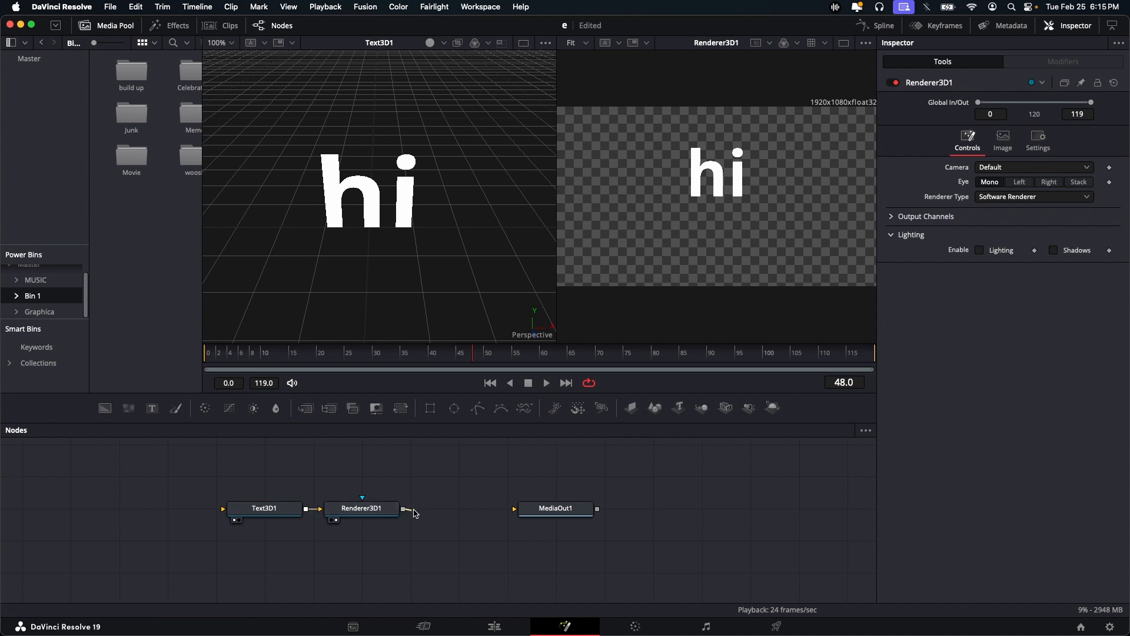
pyautogui.moveTo(404, 508); pyautogui.dragTo(532, 509)
pyautogui.click(555, 508)
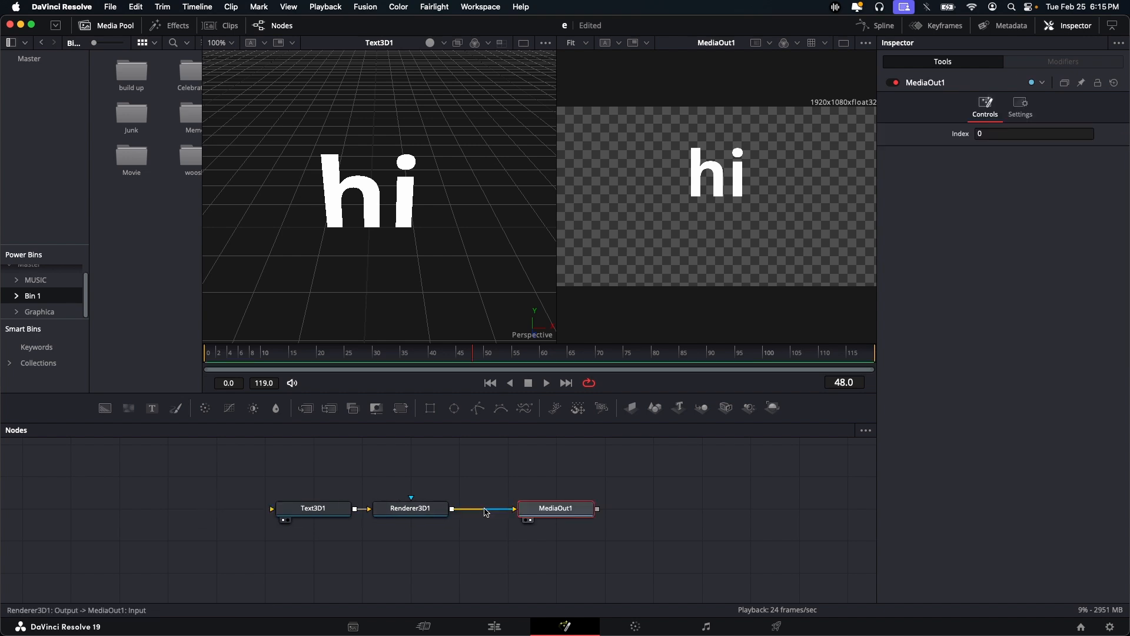
# Preview MediaOut1 in the first viewer and switch that viewer back to Text3D1
pyautogui.press('1')
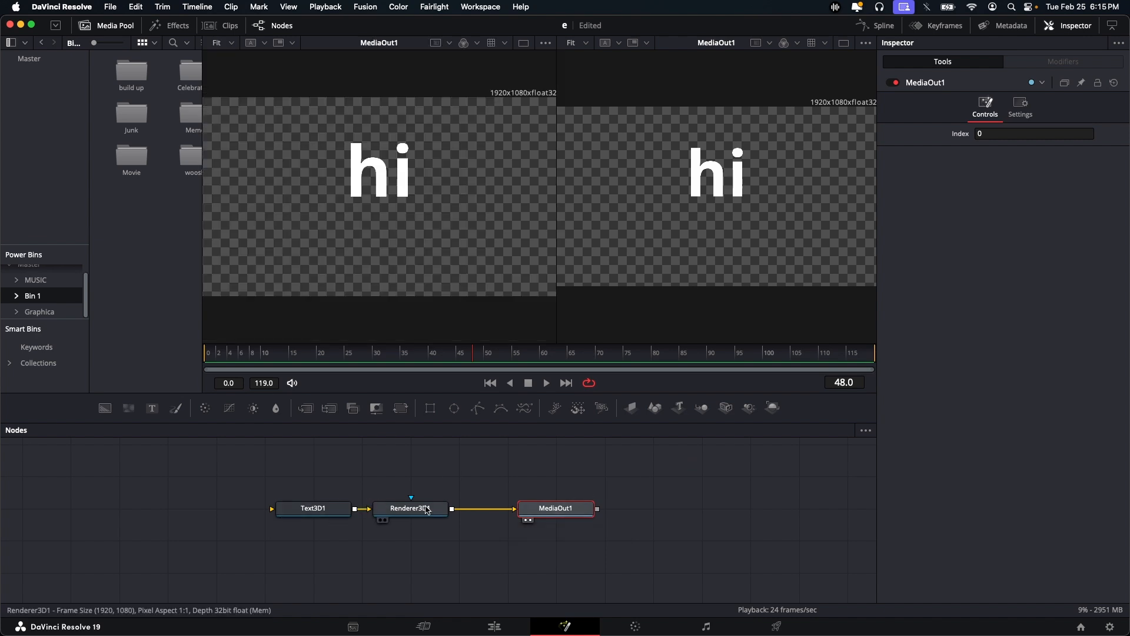
pyautogui.click(411, 508)
pyautogui.click(313, 508)
pyautogui.press('1')
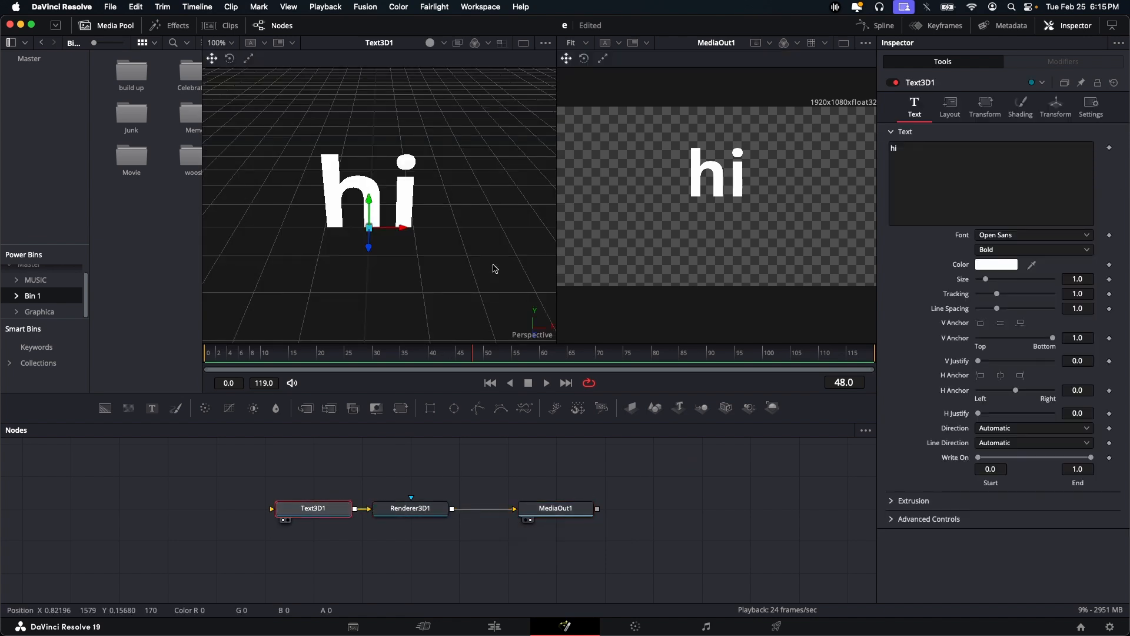
# Toggle between single and dual viewers, load MediaOut1 into the second viewer, and widen that viewer
pyautogui.press('2')
pyautogui.click(844, 42)
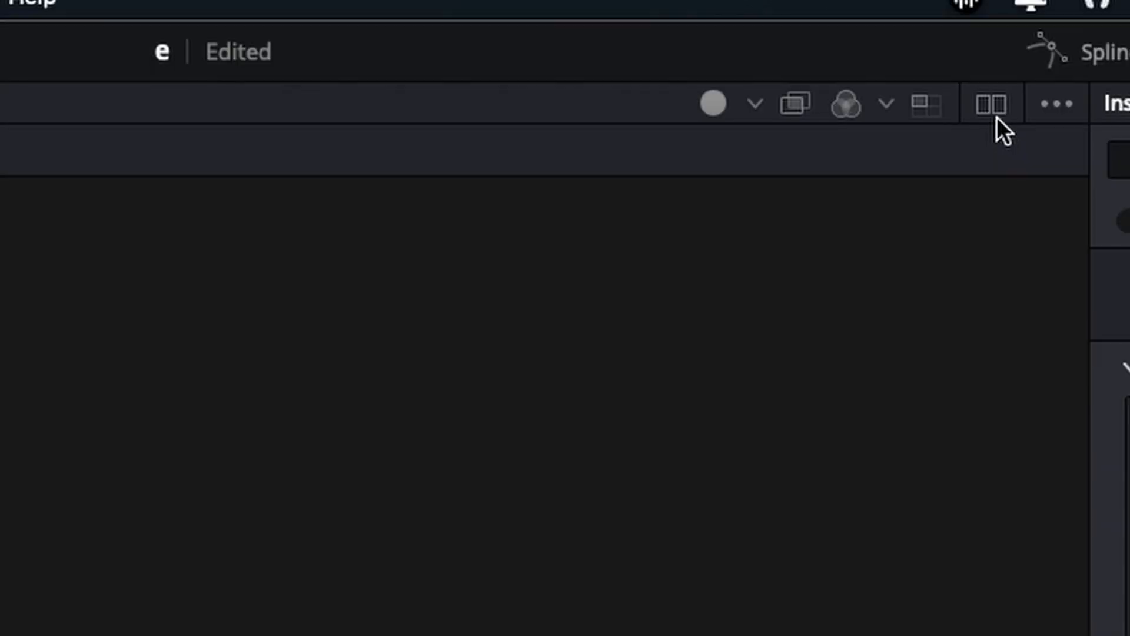
pyautogui.click(996, 106)
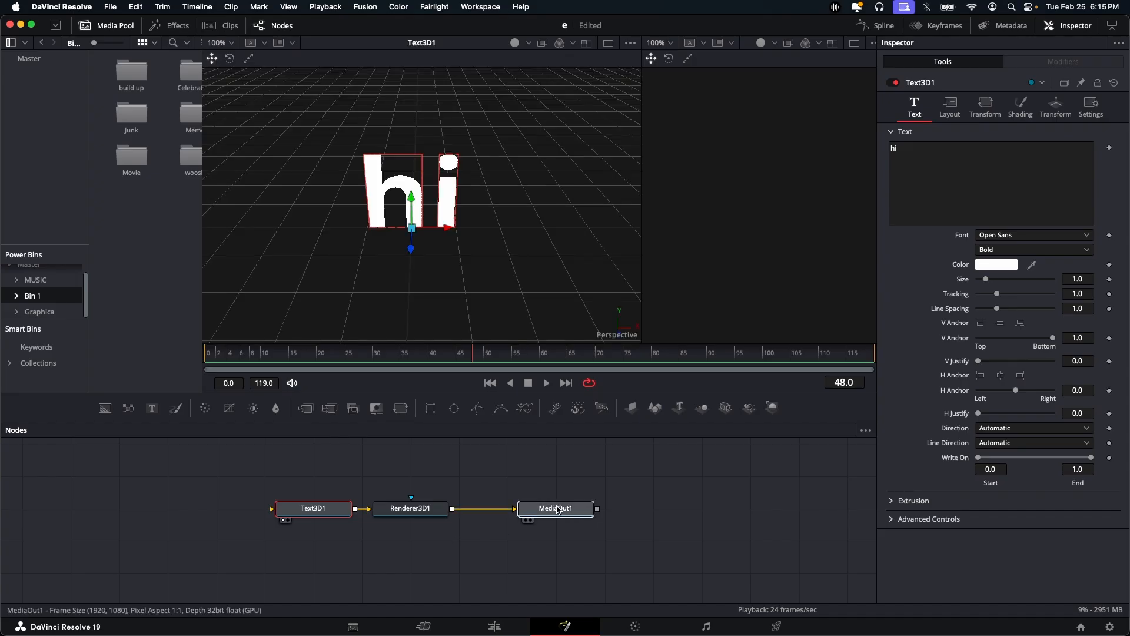
pyautogui.moveTo(555, 507); pyautogui.dragTo(792, 213)
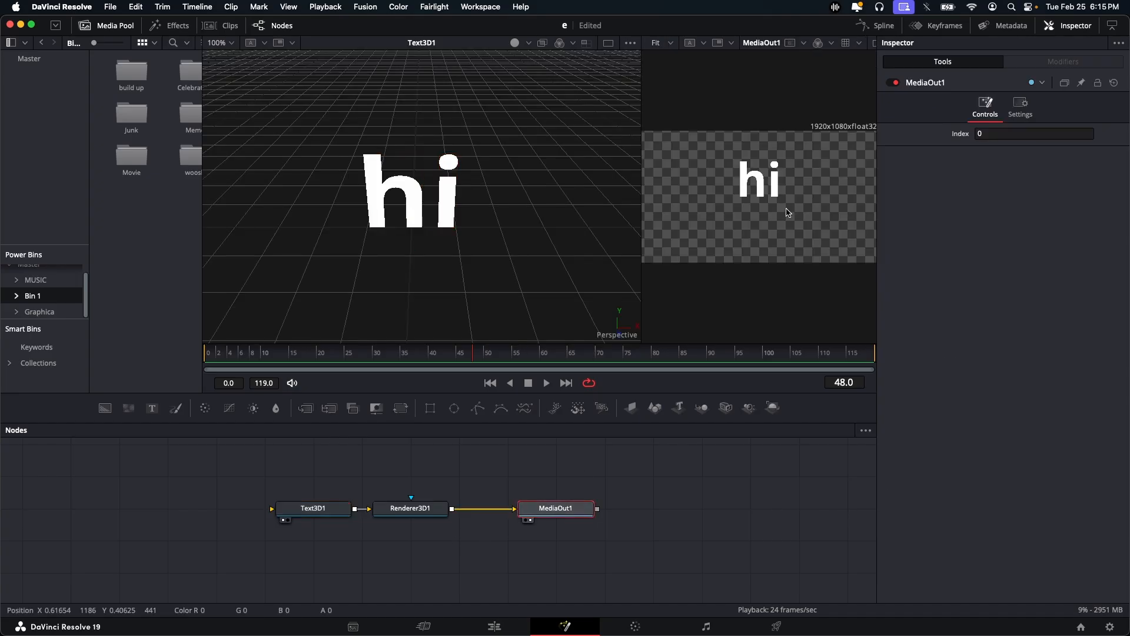
pyautogui.moveTo(641, 230); pyautogui.dragTo(509, 241)
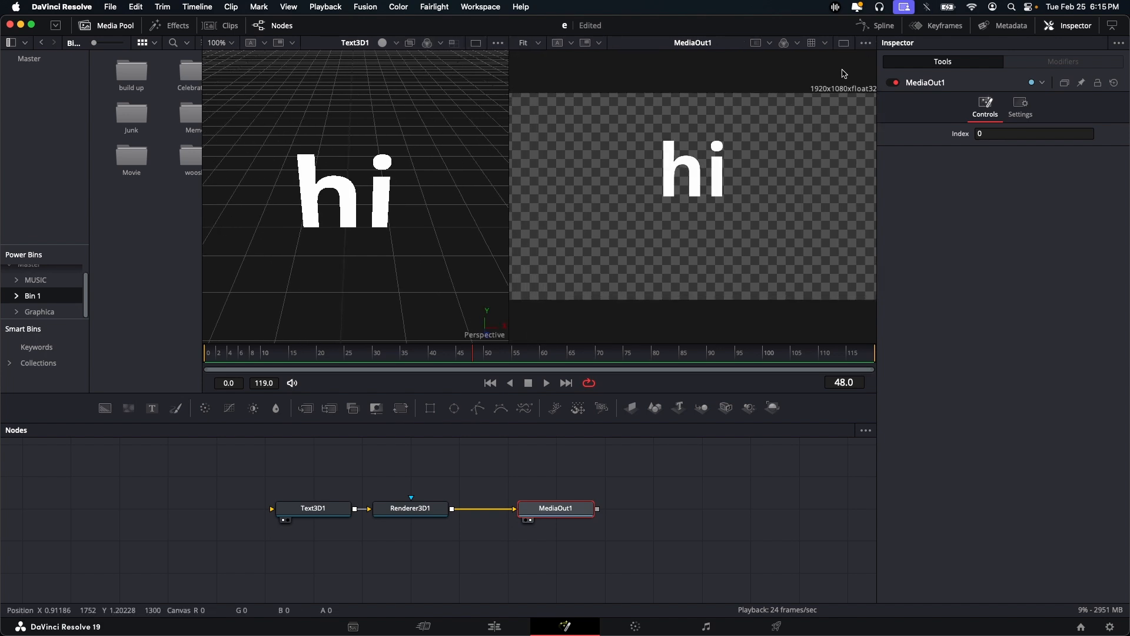
# Space the Text3D1 and Renderer3D1 nodes apart and insert a Replace Material 3D node between them
pyautogui.moveTo(412, 510); pyautogui.dragTo(460, 509)
pyautogui.moveTo(323, 512); pyautogui.dragTo(275, 518)
pyautogui.click(253, 510)
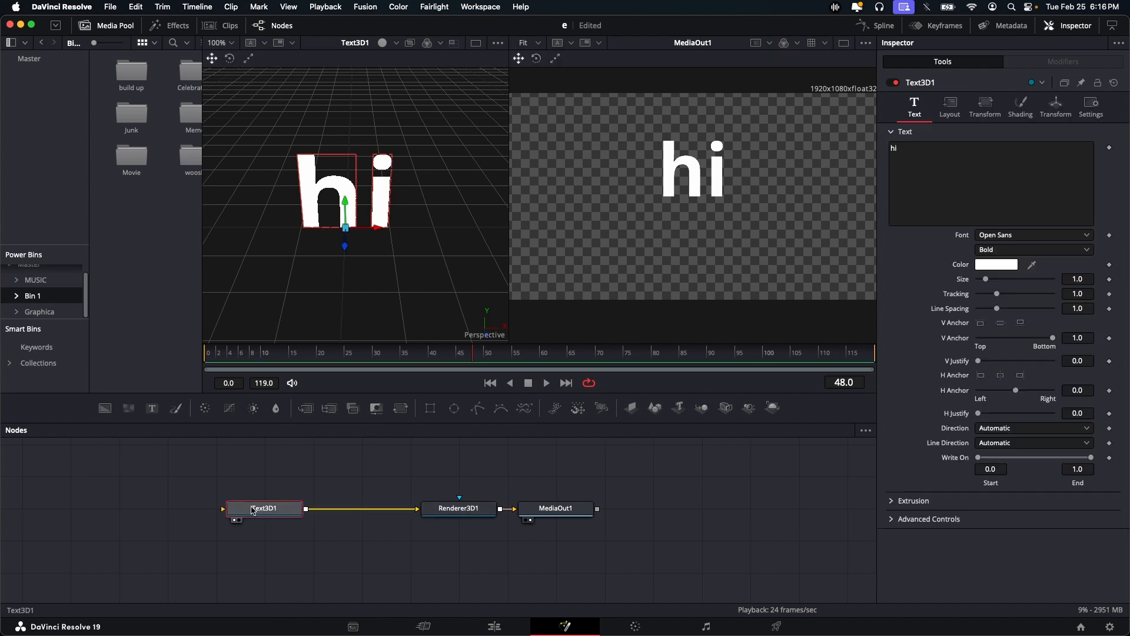
pyautogui.hotkey('shift', 'space')
pyautogui.write('3rp')
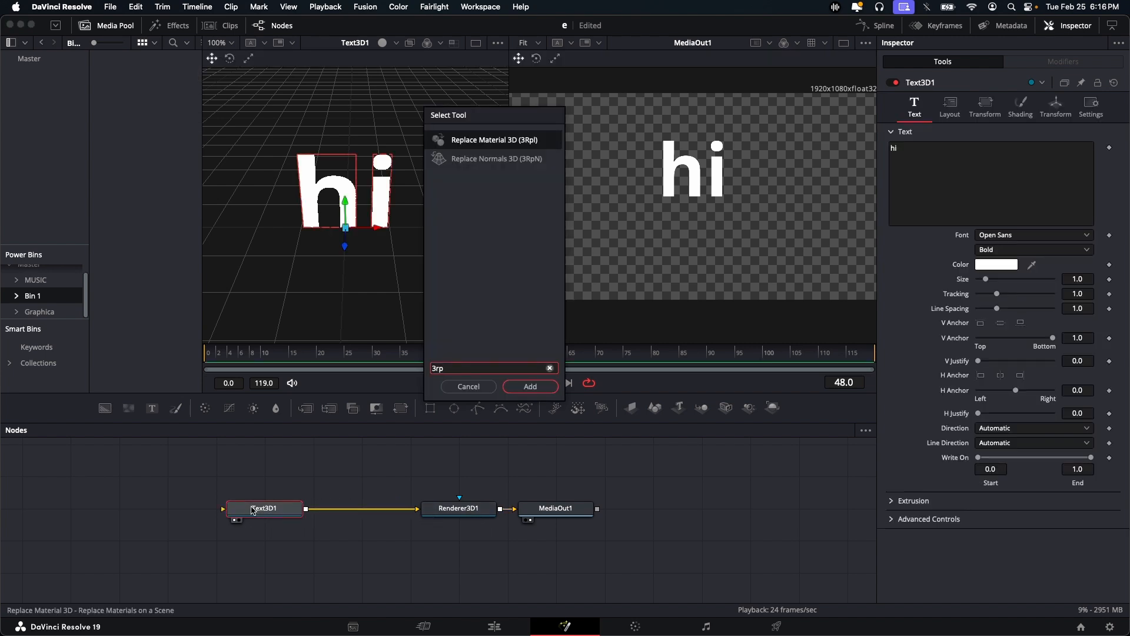
pyautogui.press('Return')
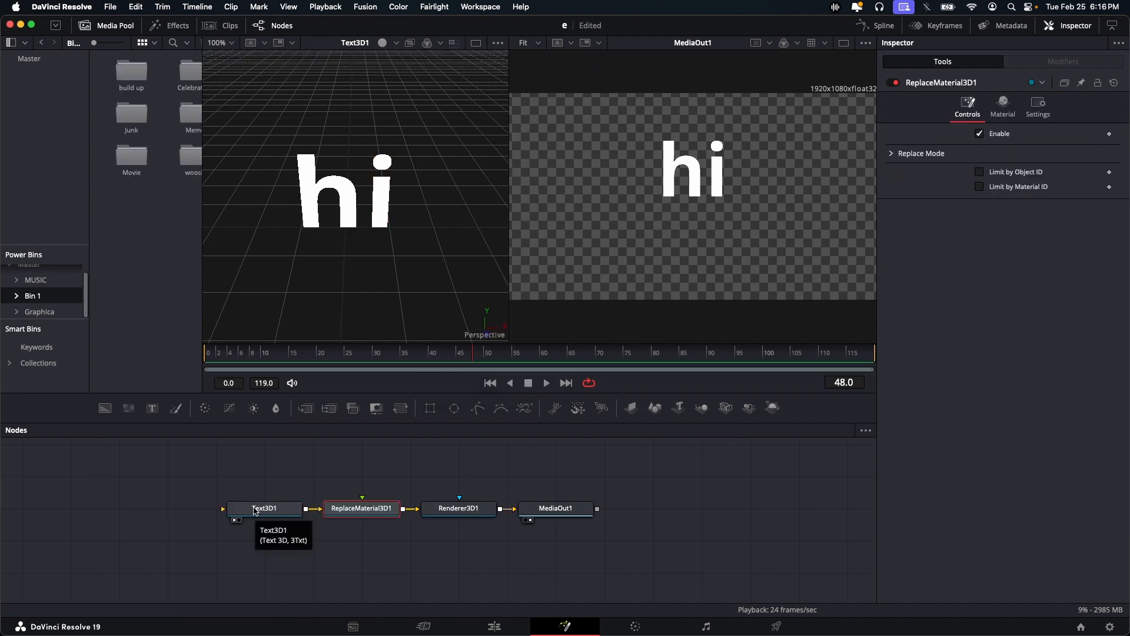
pyautogui.hotkey('shift', 'space')
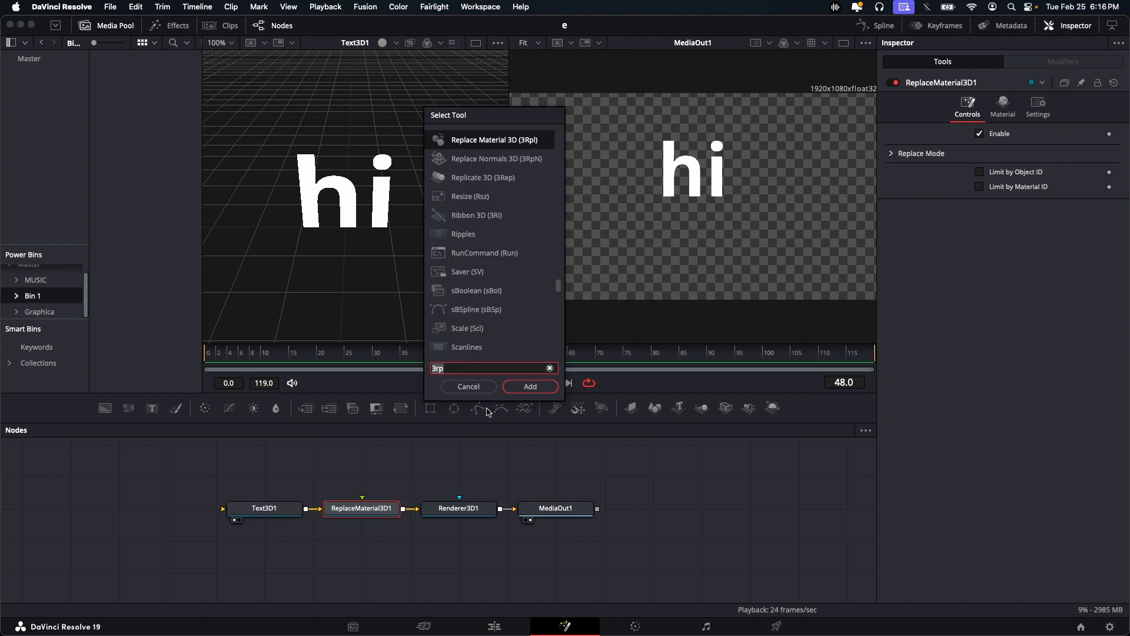
pyautogui.click(474, 386)
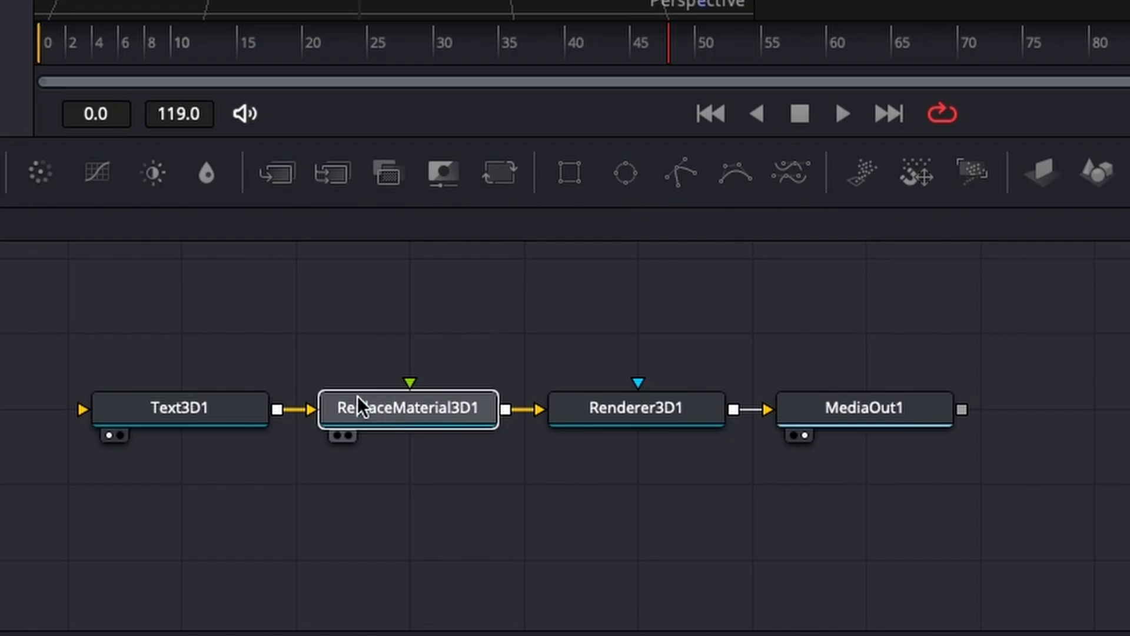
pyautogui.moveTo(358, 395)
pyautogui.mouseDown()
pyautogui.moveTo(391, 366)
pyautogui.moveTo(421, 379)
pyautogui.moveTo(479, 358)
pyautogui.moveTo(407, 380)
pyautogui.moveTo(608, 349)
pyautogui.moveTo(385, 364)
pyautogui.moveTo(353, 412)
pyautogui.mouseUp()
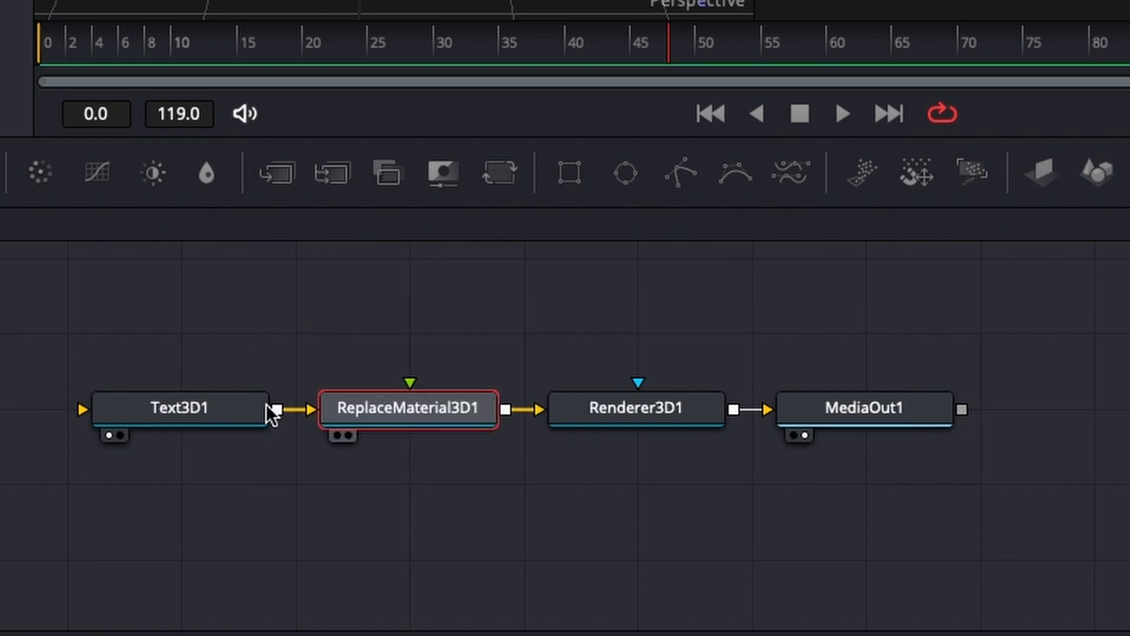
# Change the text of the Text3D1 node to "COOL"
pyautogui.click(177, 407)
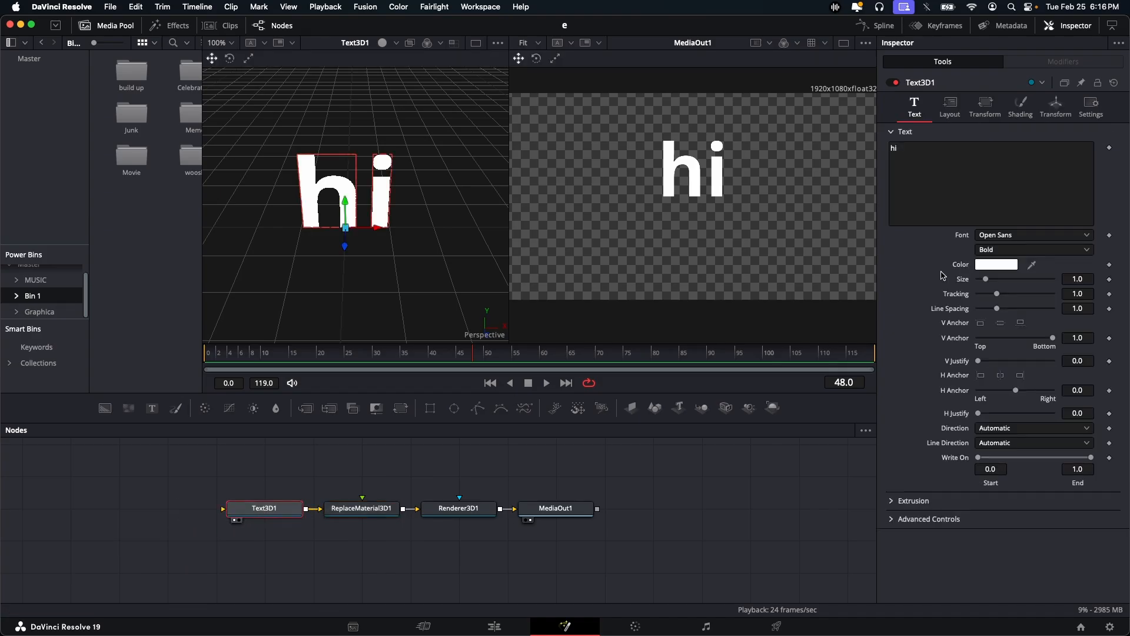
pyautogui.click(957, 144)
pyautogui.write('COOL')
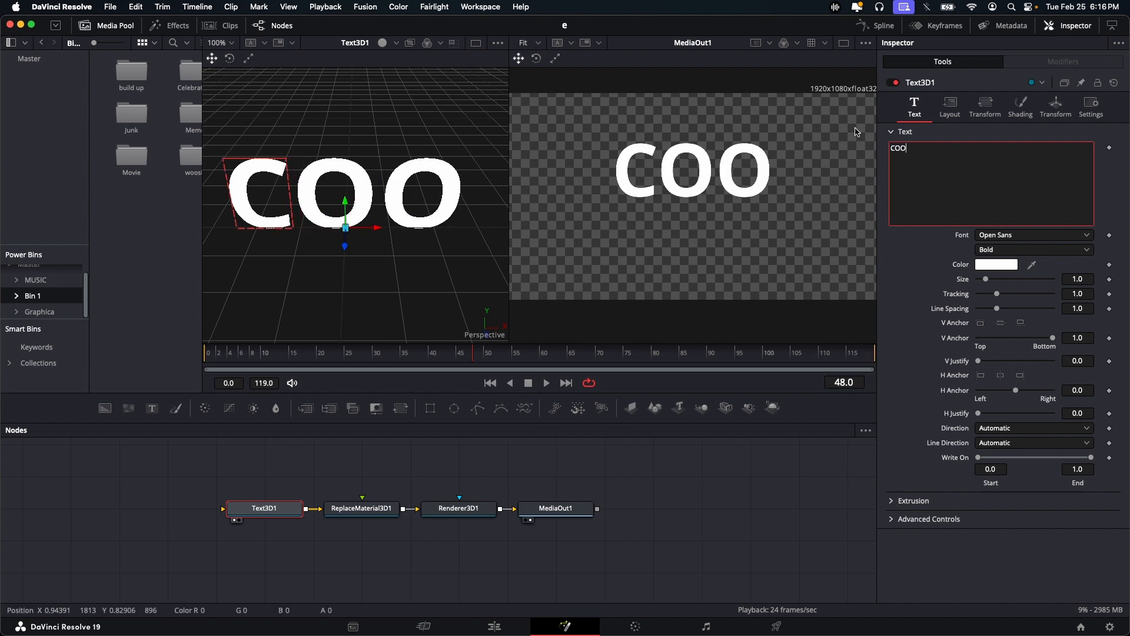
# Extrude the COOL text with an Extrusion Depth of about 0.16
pyautogui.click(895, 501)
pyautogui.hscroll(-3, 449, 255)
pyautogui.hscroll(1, 421, 254)
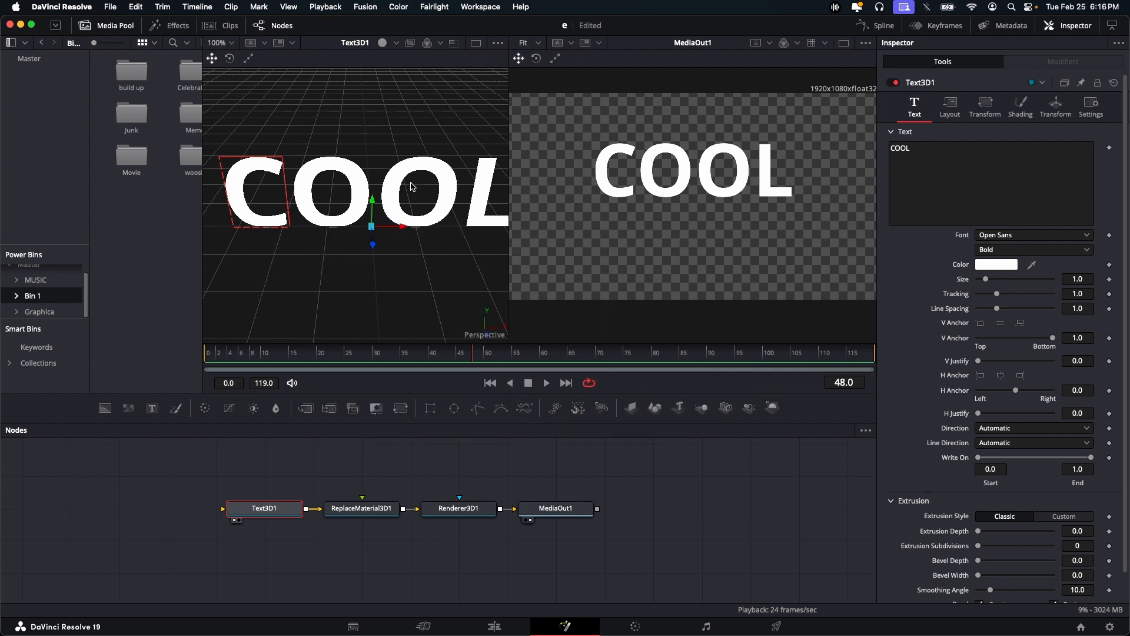
pyautogui.scroll(3, 396, 210)
pyautogui.scroll(-2, 1018, 470)
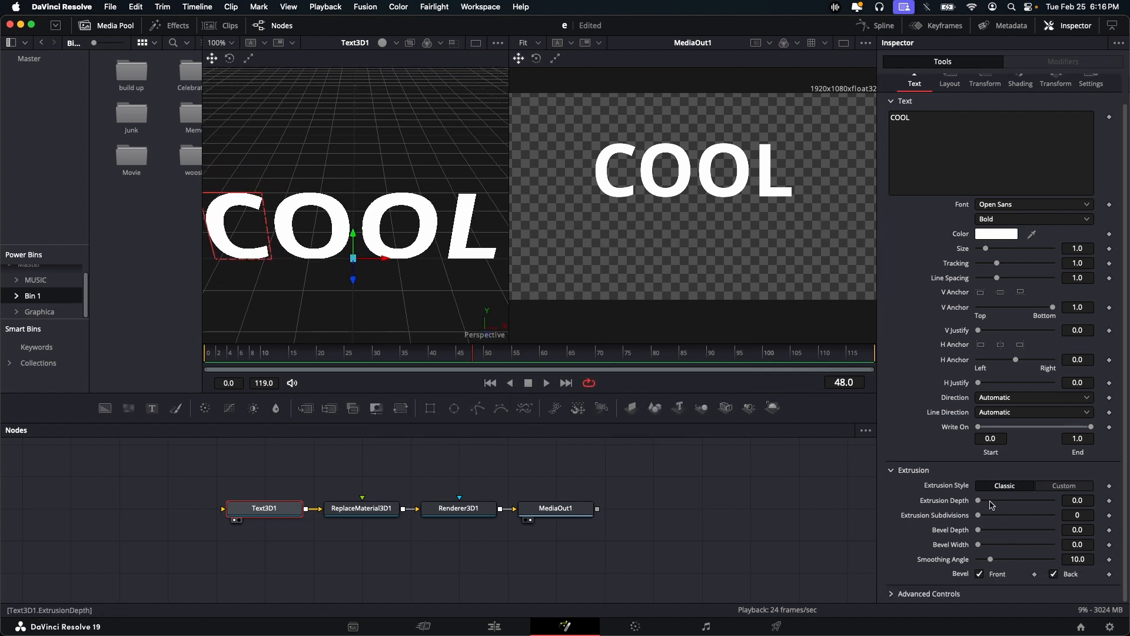
pyautogui.moveTo(978, 509); pyautogui.dragTo(1040, 510)
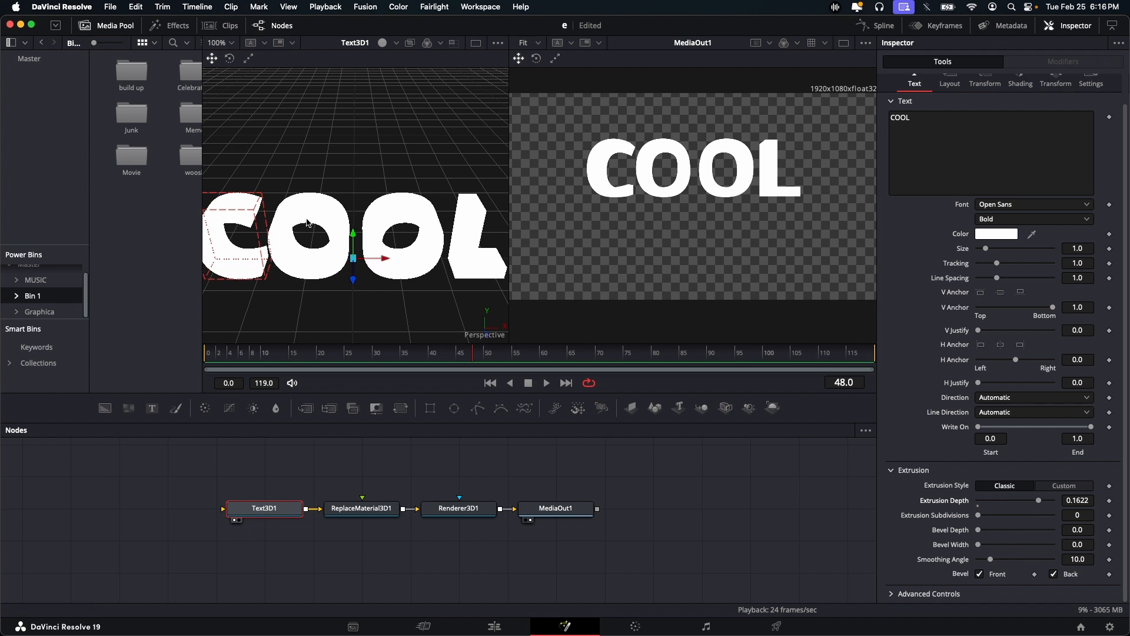
# Examine the extruded COOL text in the perspective viewer at different zoom levels and positions
pyautogui.scroll(-2, 320, 238)
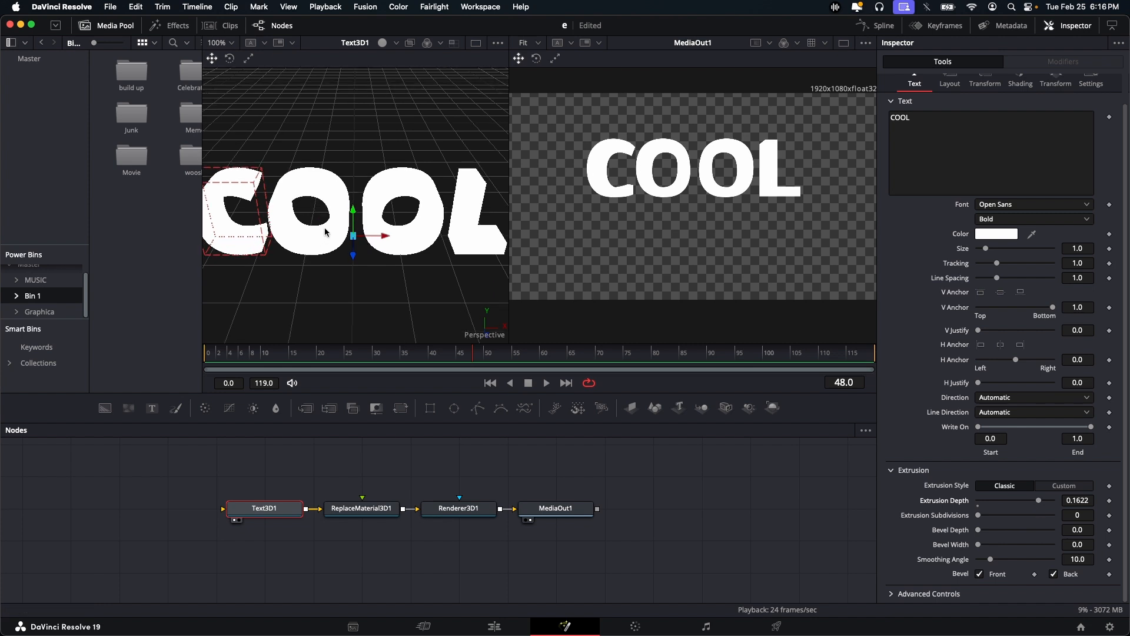
pyautogui.moveTo(347, 154); pyautogui.dragTo(370, 158)
pyautogui.scroll(-5, 362, 154)
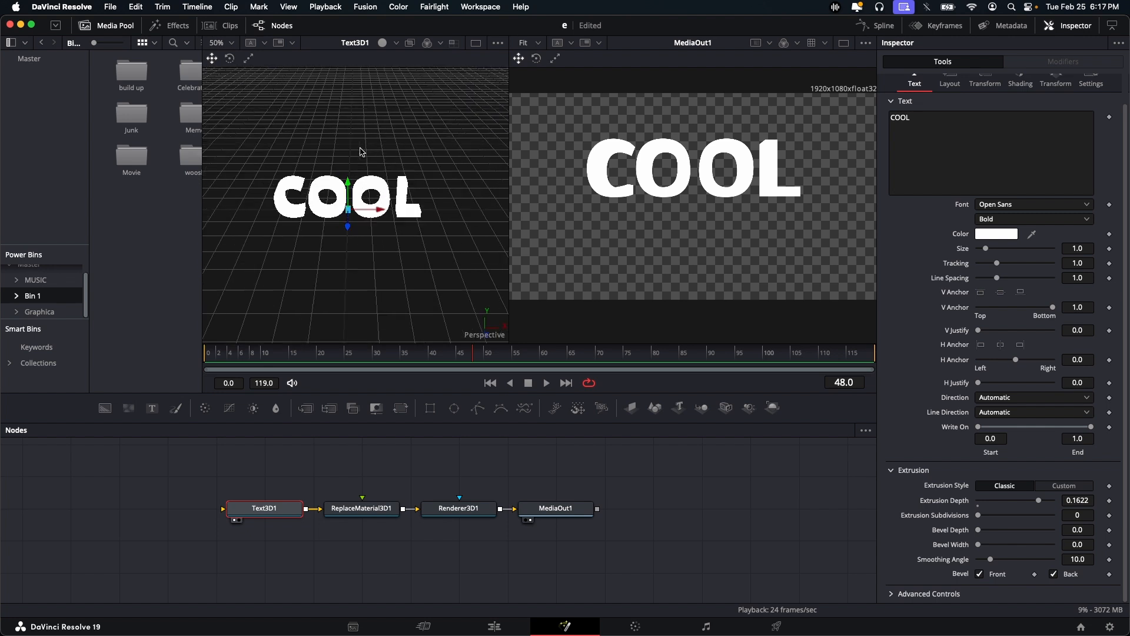
pyautogui.scroll(2, 360, 153)
pyautogui.scroll(-1, 362, 154)
pyautogui.scroll(5, 365, 157)
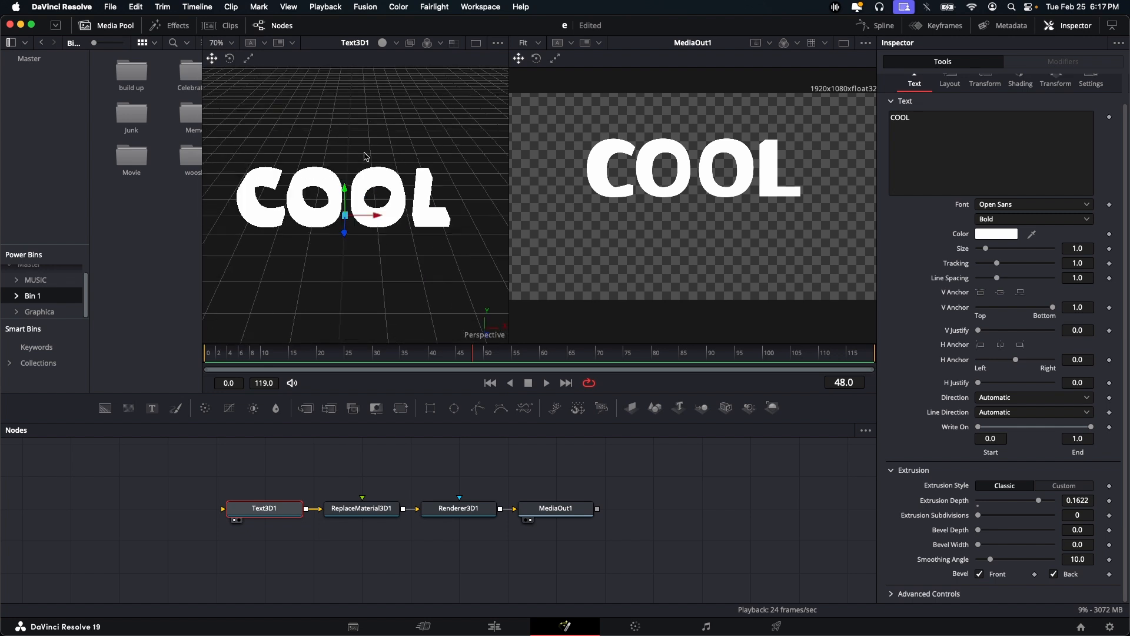
pyautogui.scroll(-2, 364, 158)
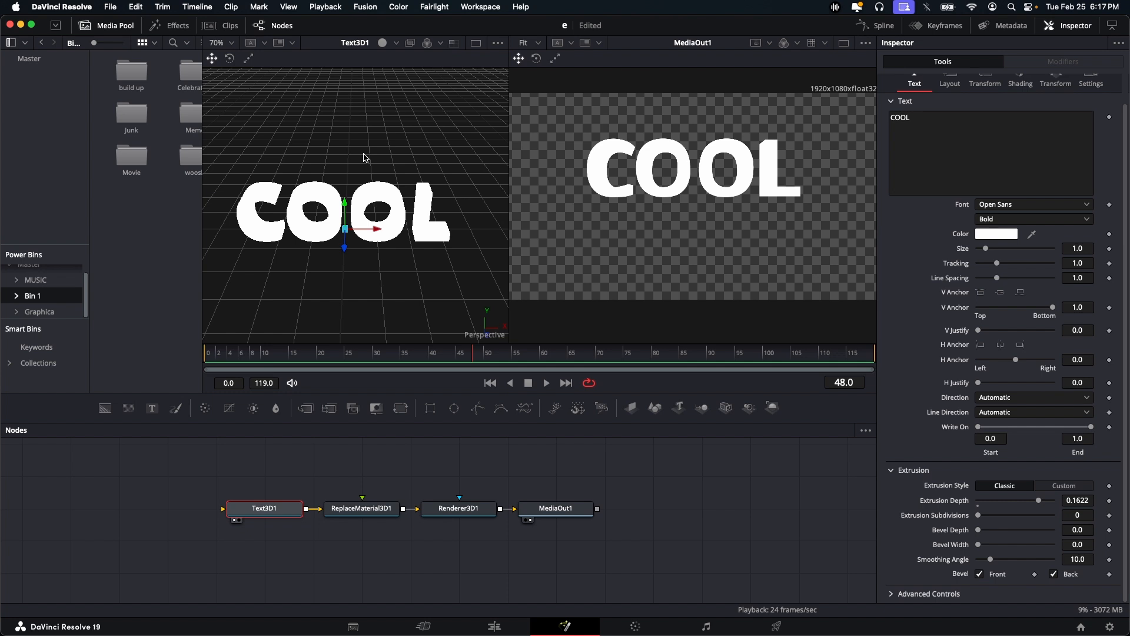
pyautogui.moveTo(375, 151); pyautogui.dragTo(398, 118)
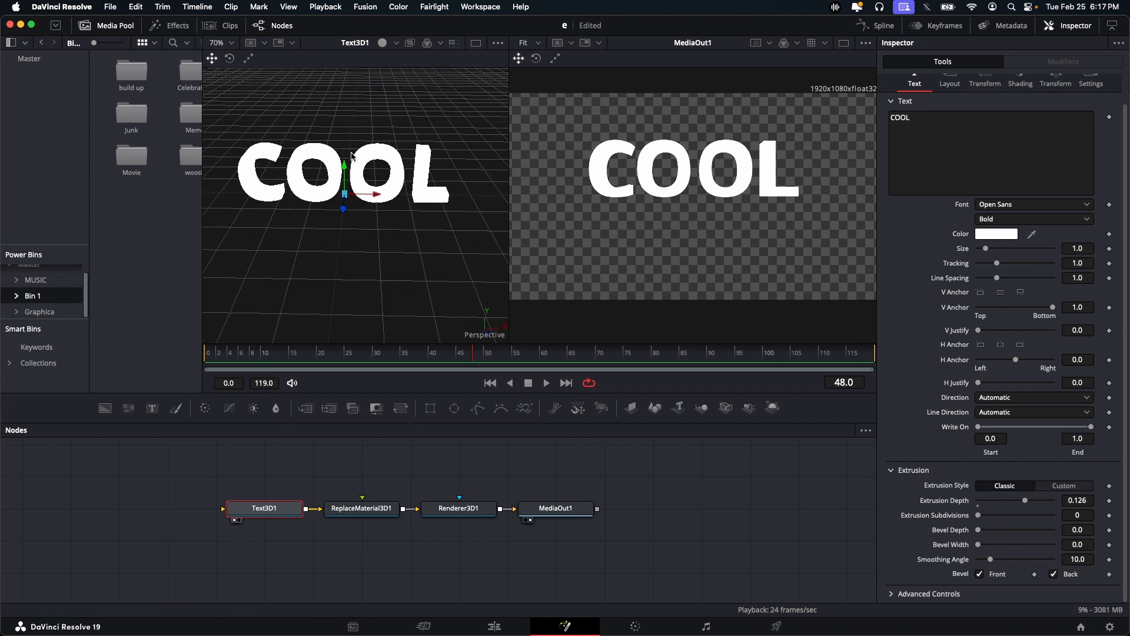
pyautogui.moveTo(351, 153); pyautogui.dragTo(354, 172)
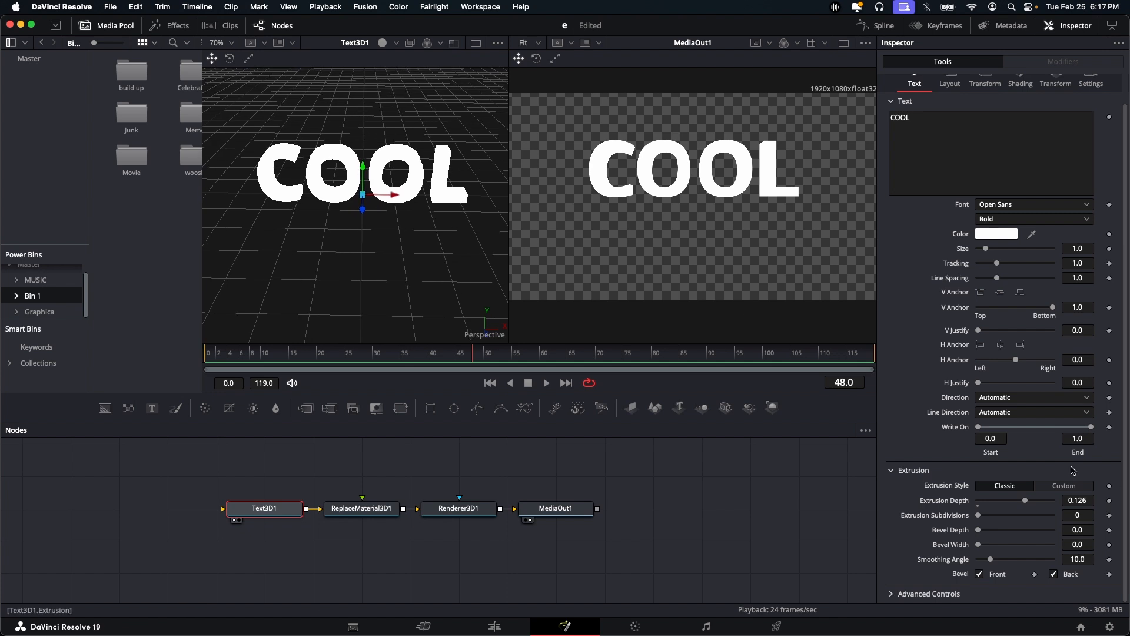
# Set the Extrusion Depth of the COOL text to 0.12
pyautogui.moveTo(1025, 500); pyautogui.dragTo(1029, 501)
pyautogui.click(1073, 502)
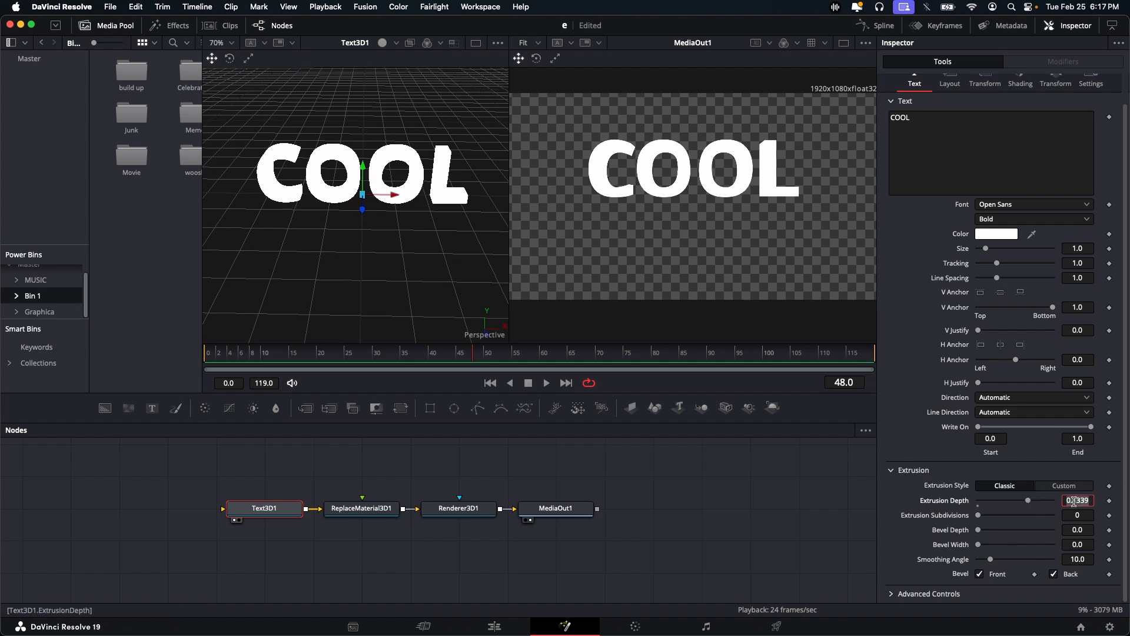
pyautogui.press('BackSpace')
pyautogui.write('0.12')
pyautogui.press('Return')
pyautogui.hscroll(3, 377, 152)
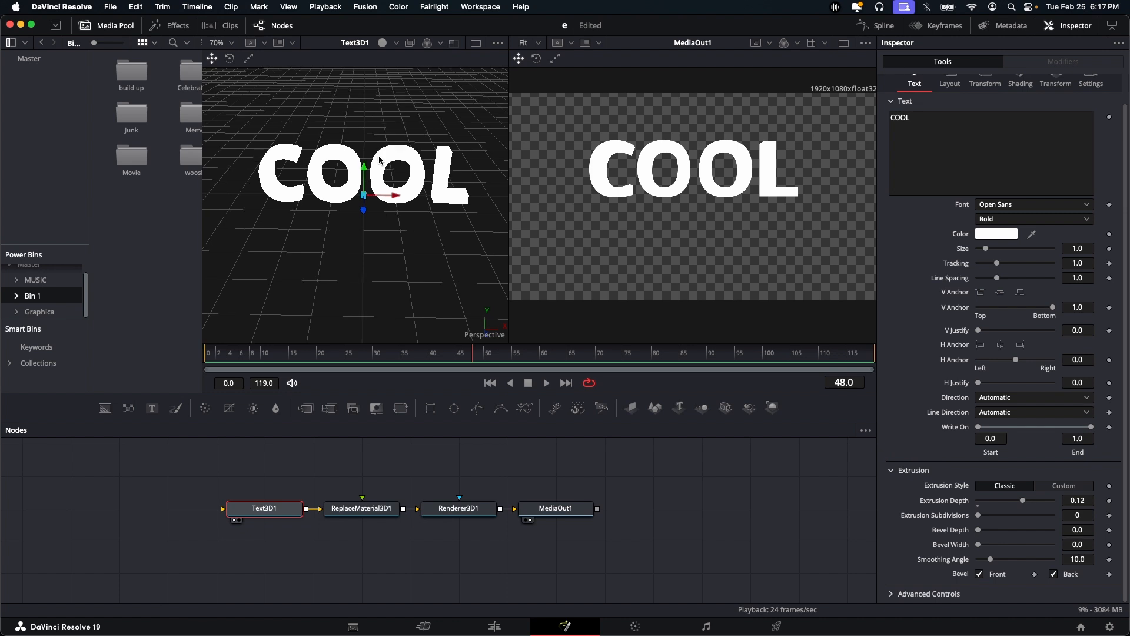
# Set the vertical anchor of the COOL text to Center
pyautogui.scroll(2, 603, 154)
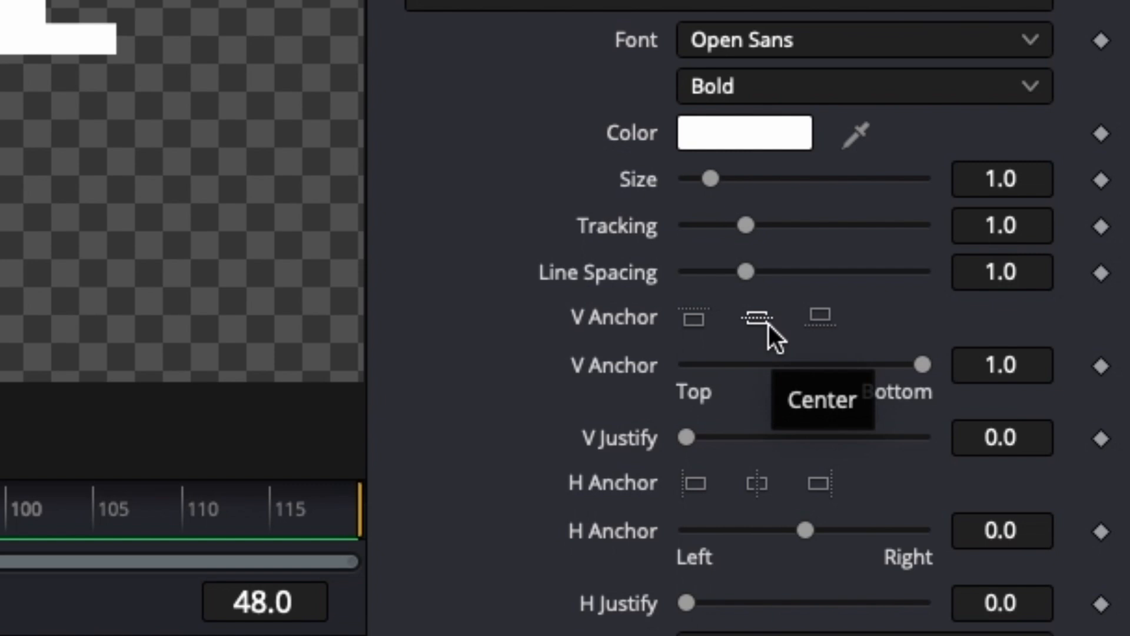
pyautogui.click(769, 324)
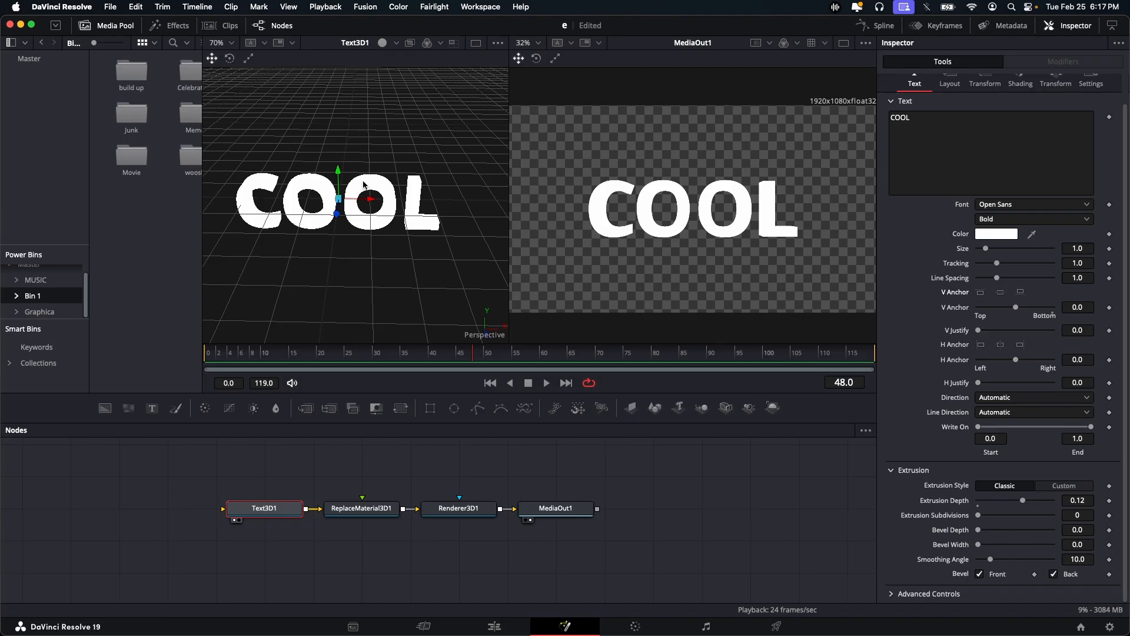
pyautogui.moveTo(364, 181); pyautogui.dragTo(369, 189)
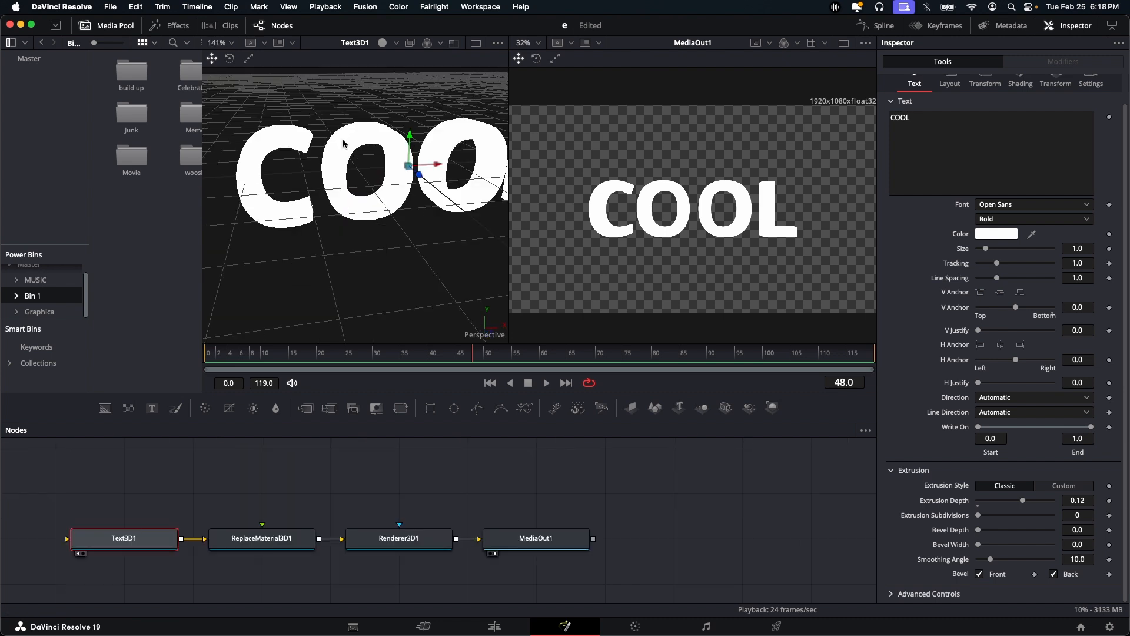
pyautogui.scroll(1, 343, 140)
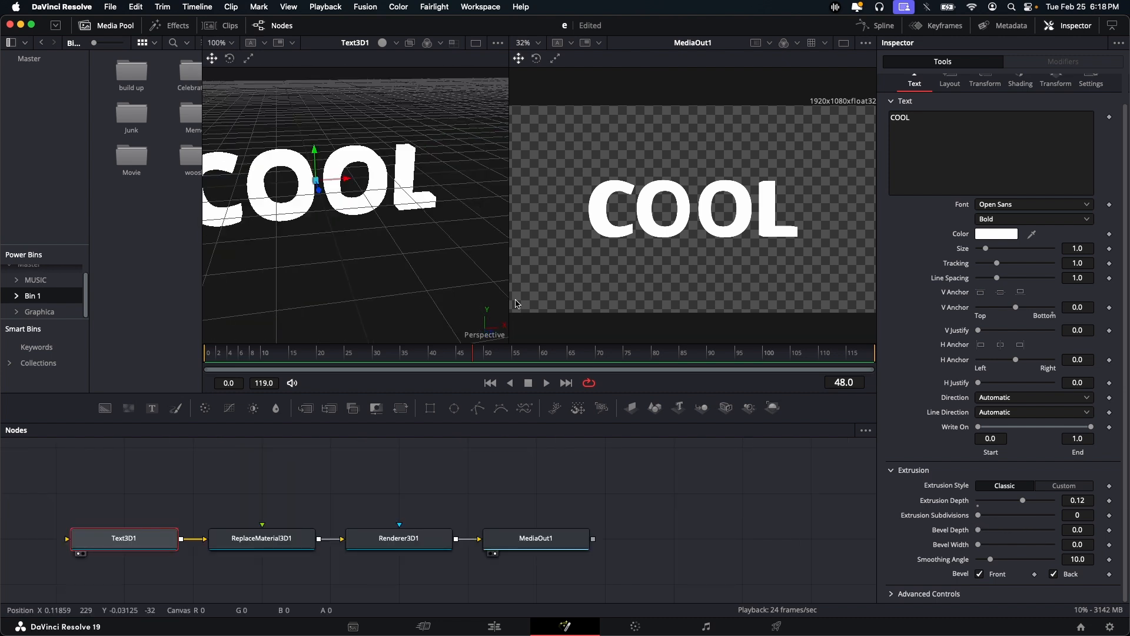
pyautogui.moveTo(264, 154); pyautogui.dragTo(336, 157)
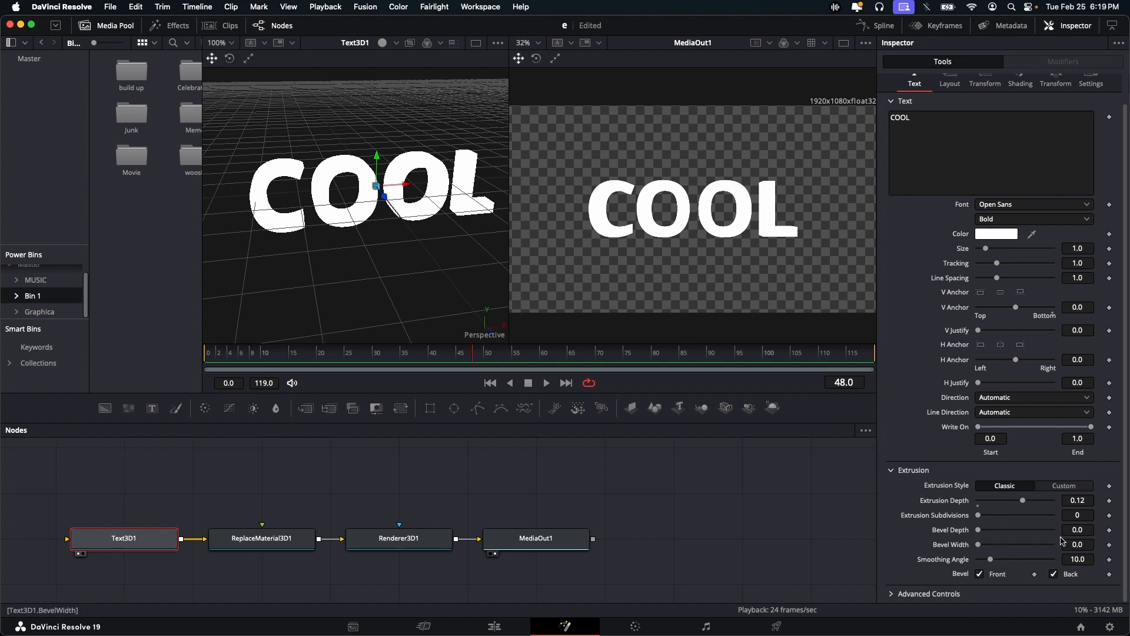
# Set both the Bevel Depth and the Bevel Width of the COOL text to 0.005
pyautogui.click(1081, 529)
pyautogui.write('.005')
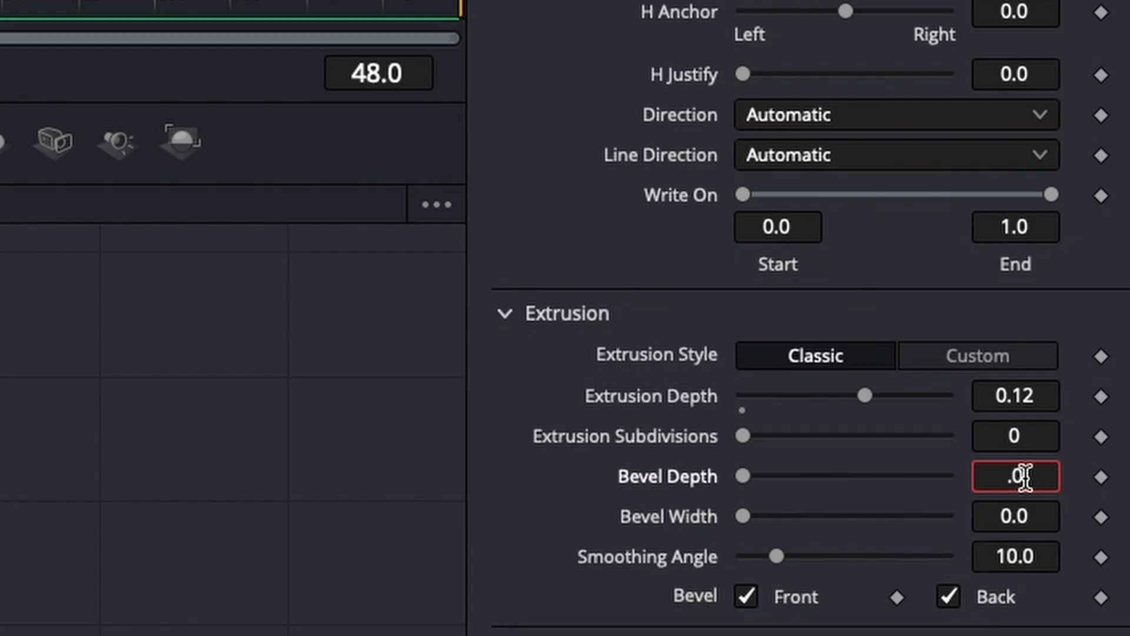
pyautogui.press('Return')
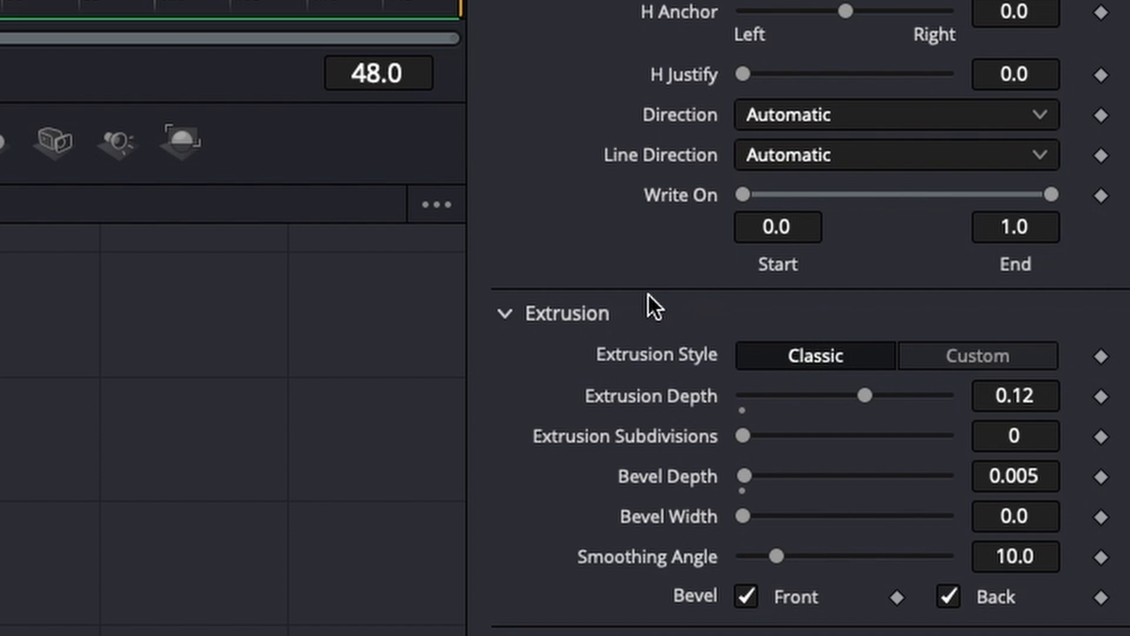
pyautogui.click(1011, 516)
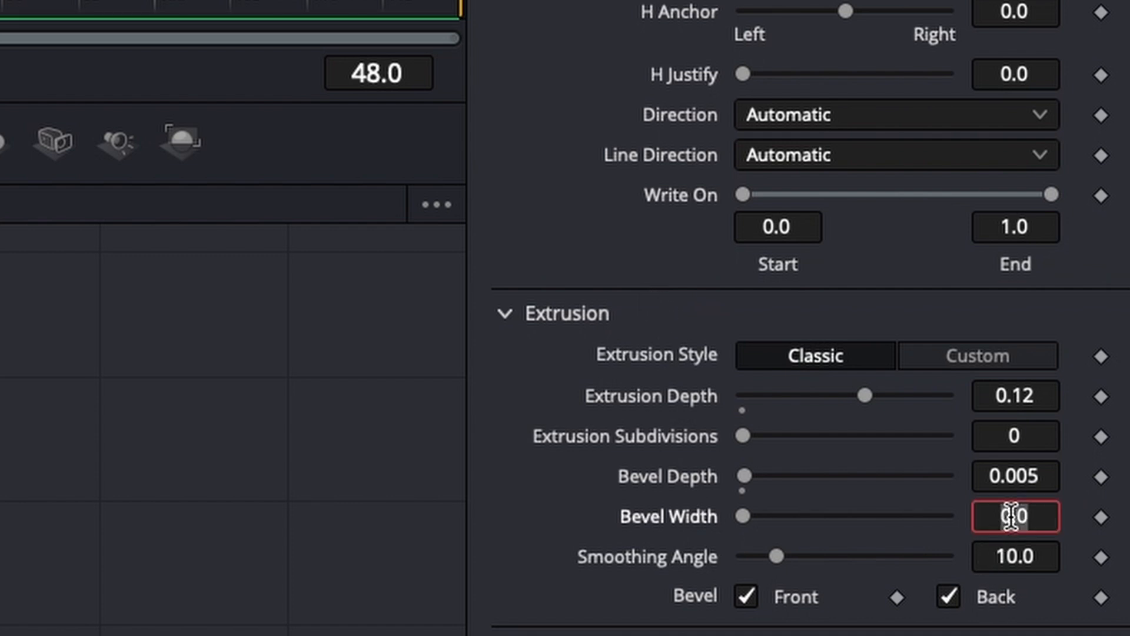
pyautogui.write('.005')
pyautogui.press('Return')
pyautogui.scroll(3, 357, 207)
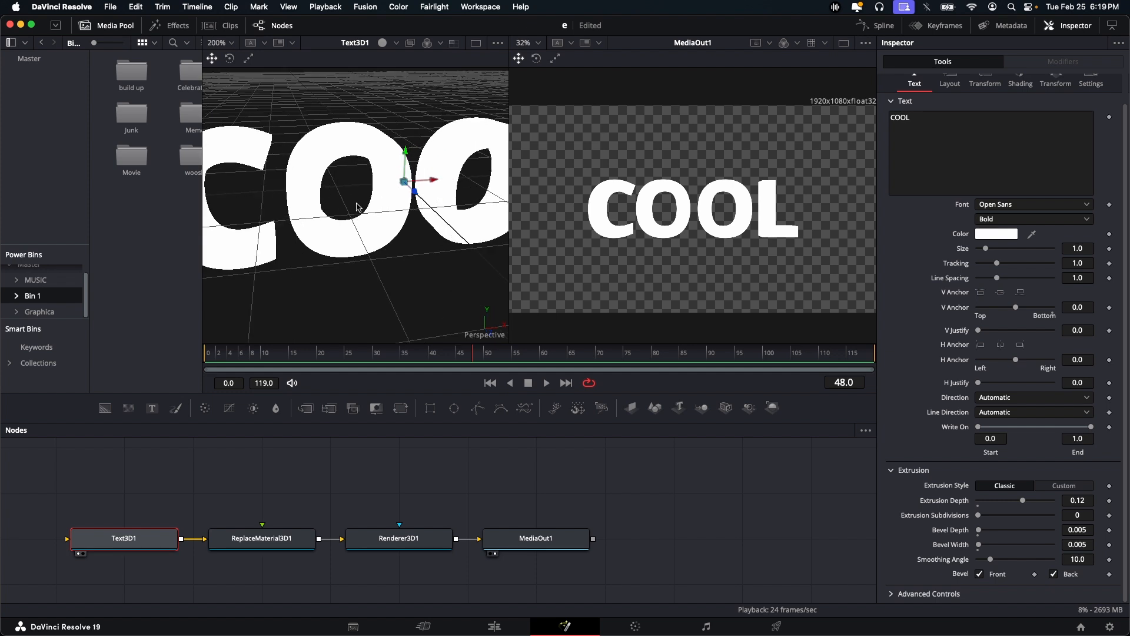
pyautogui.scroll(6, 358, 207)
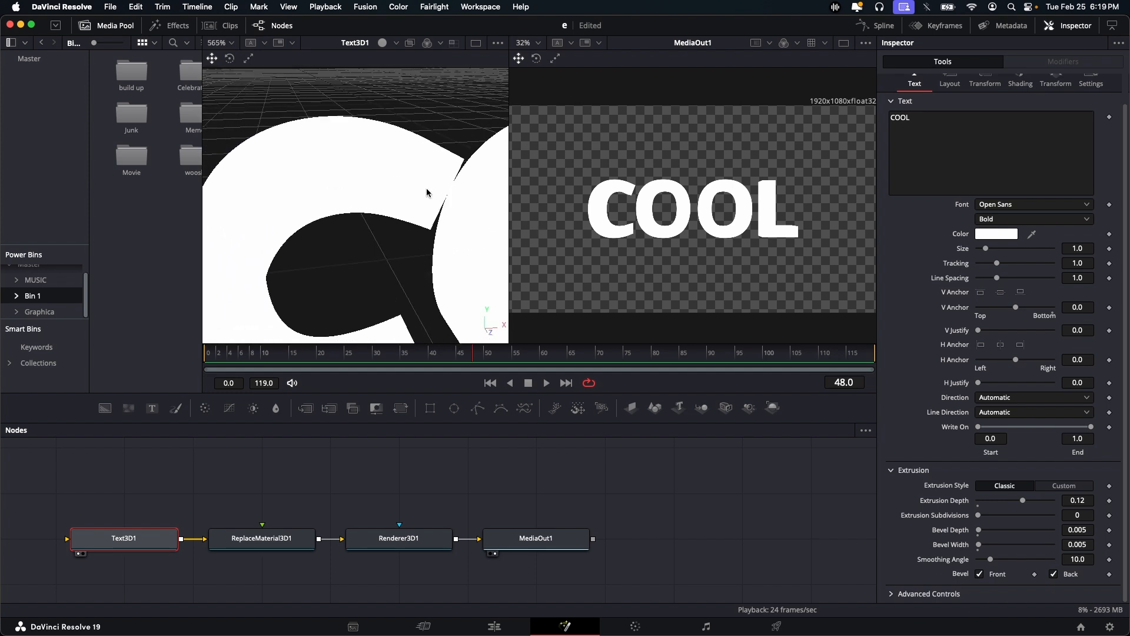
pyautogui.moveTo(427, 193); pyautogui.dragTo(678, 146)
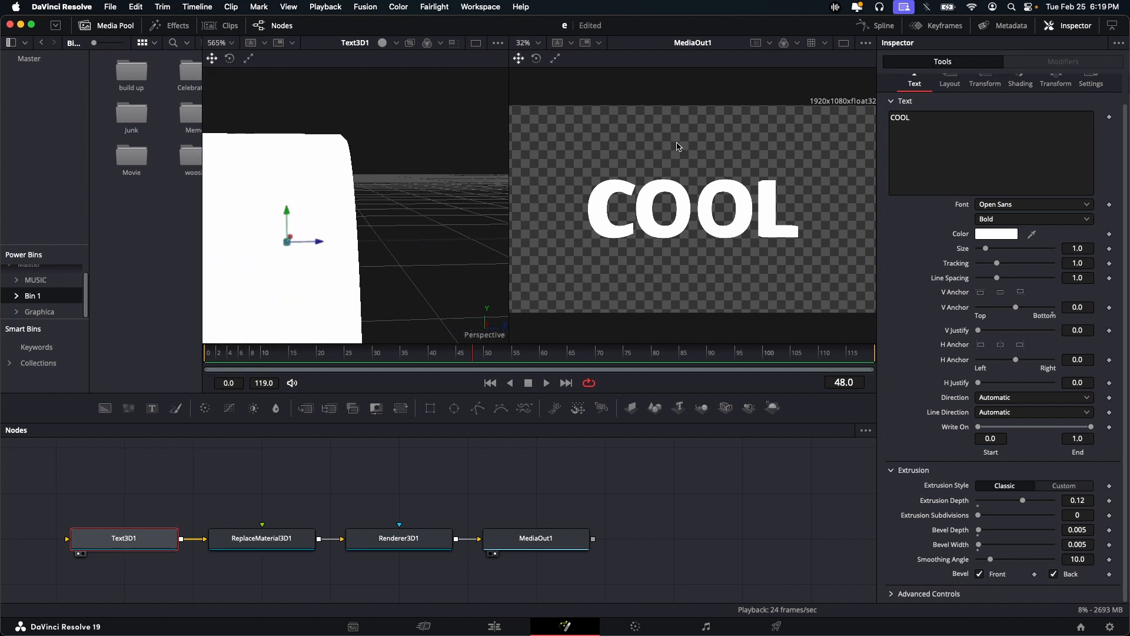
pyautogui.moveTo(979, 530); pyautogui.dragTo(984, 532)
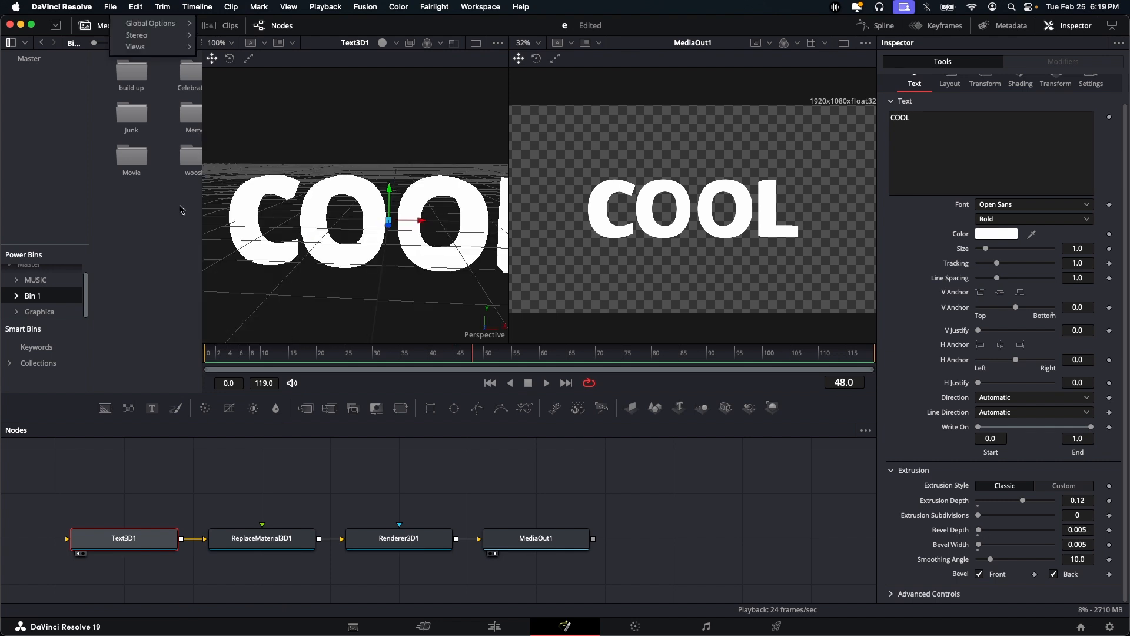
pyautogui.click(177, 208)
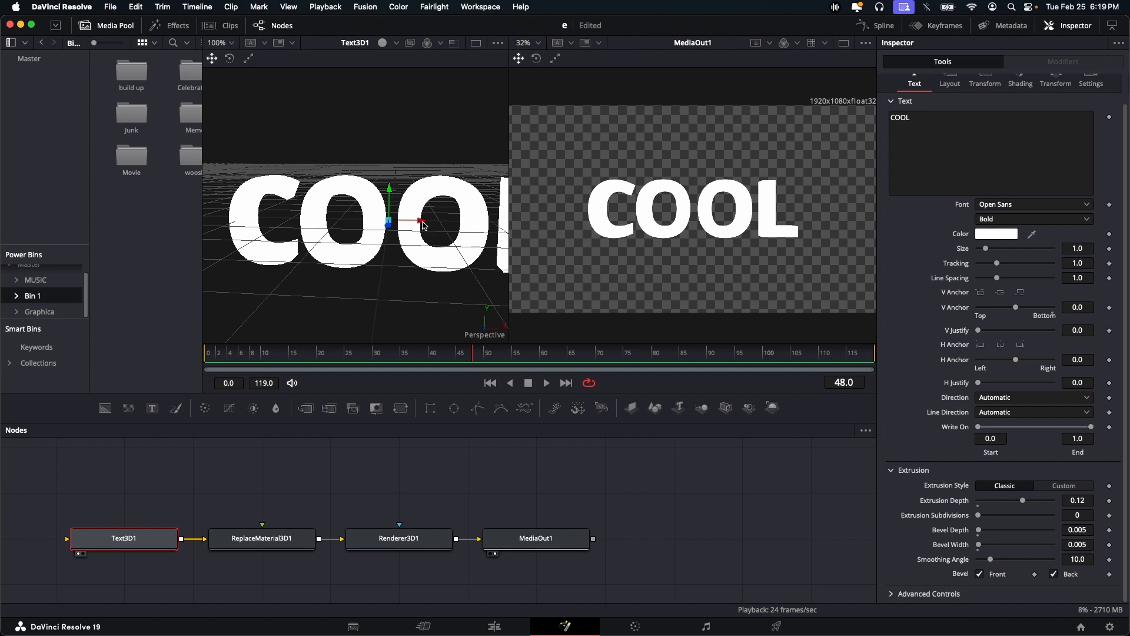
pyautogui.click(509, 477)
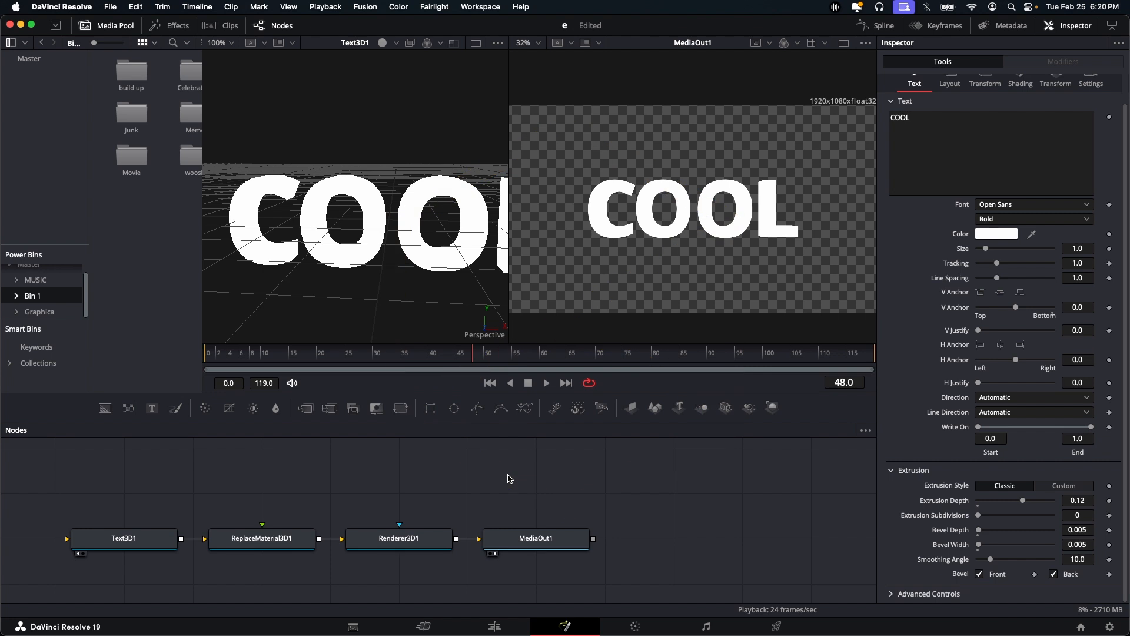
pyautogui.hscroll(-5, 356, 482)
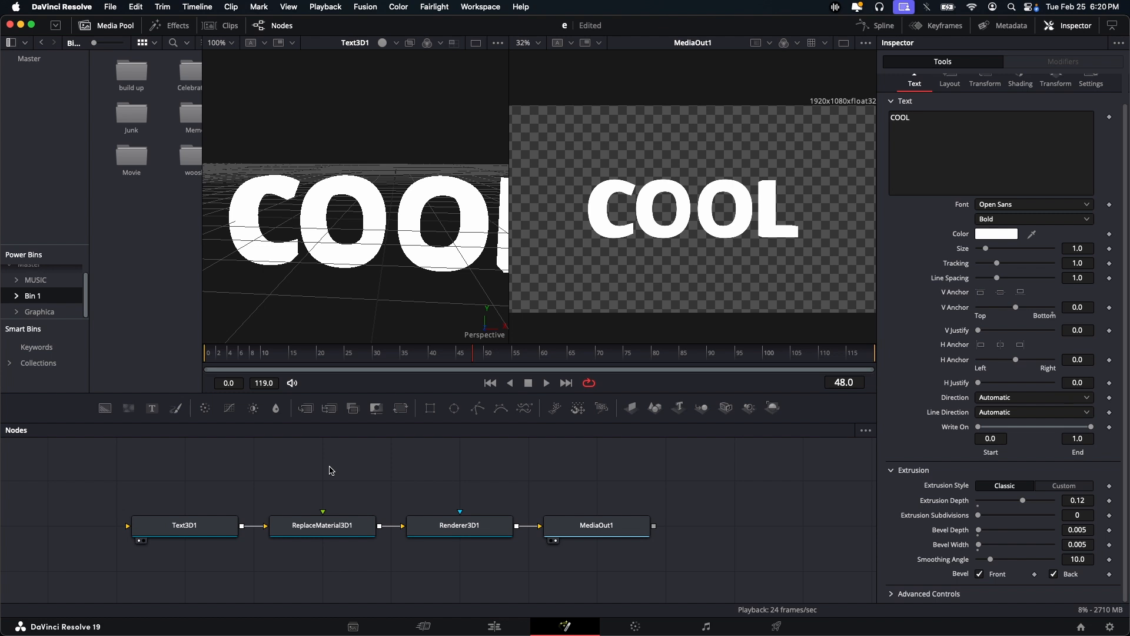
pyautogui.moveTo(329, 466); pyautogui.dragTo(338, 469)
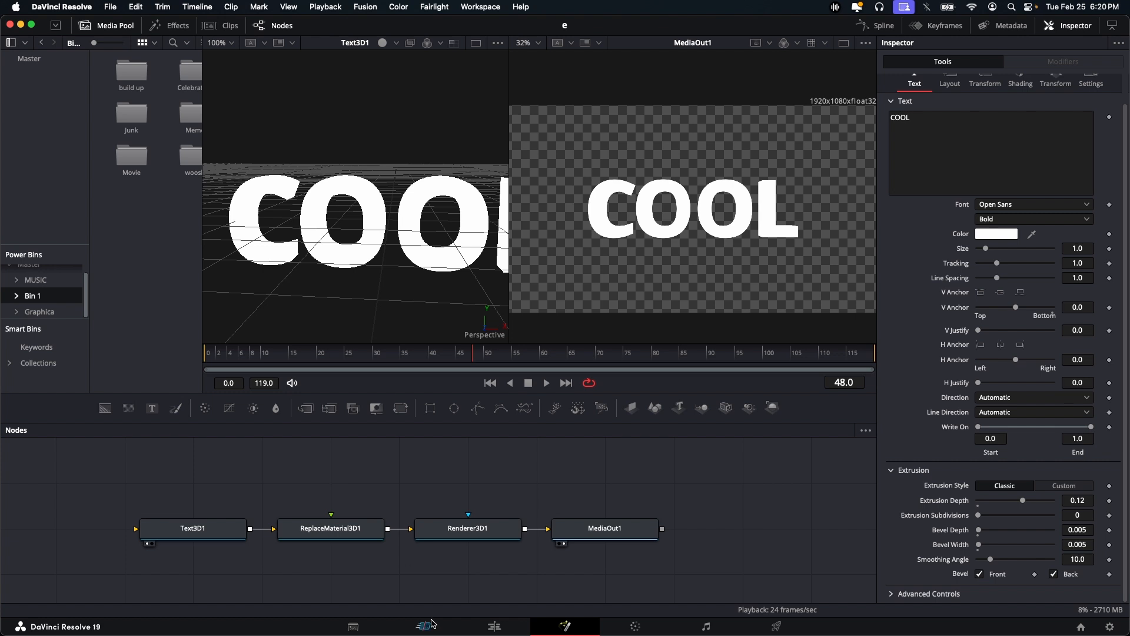
pyautogui.moveTo(364, 627)
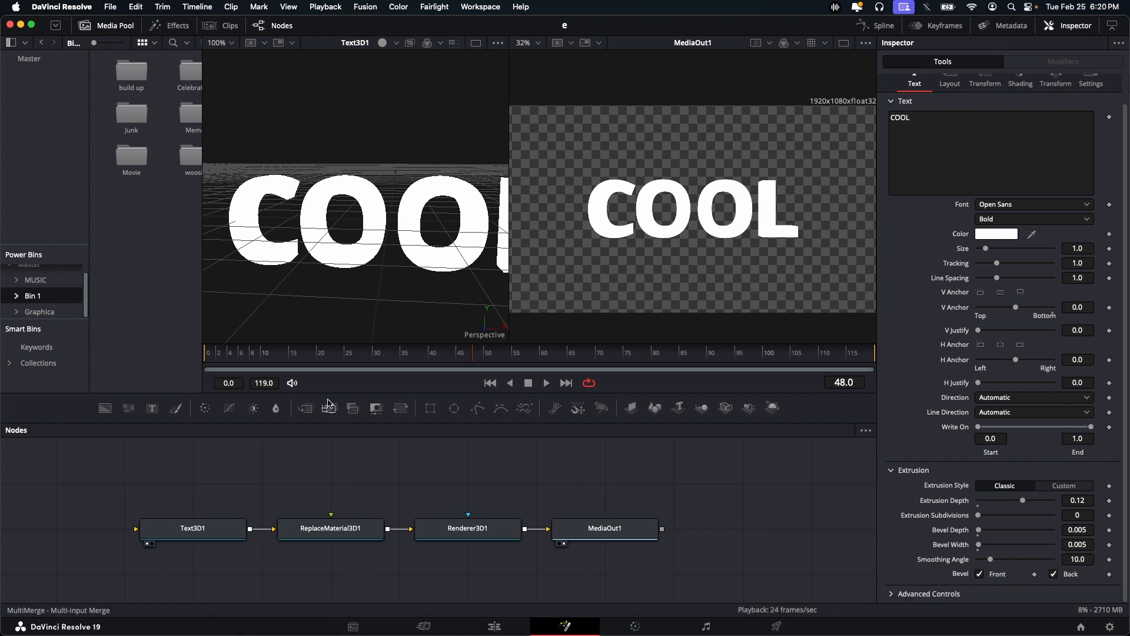
# Switch to Finder, drop Reactor-Installer.lua onto the node graph, and install and launch Reactor
pyautogui.moveTo(2, 633)
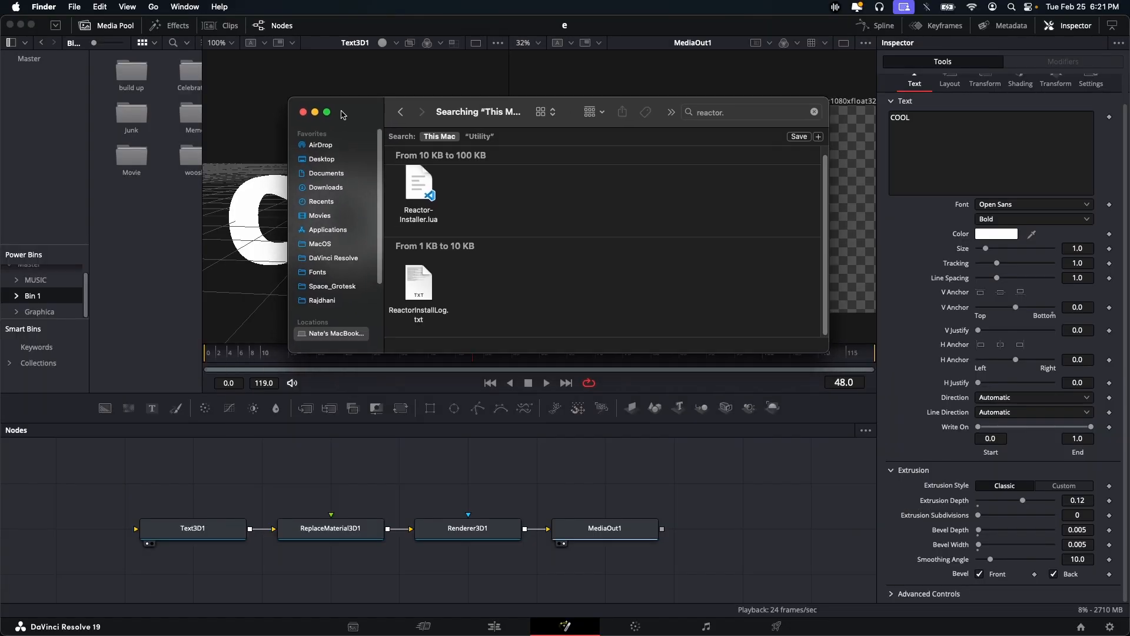
pyautogui.moveTo(359, 101); pyautogui.dragTo(200, 98)
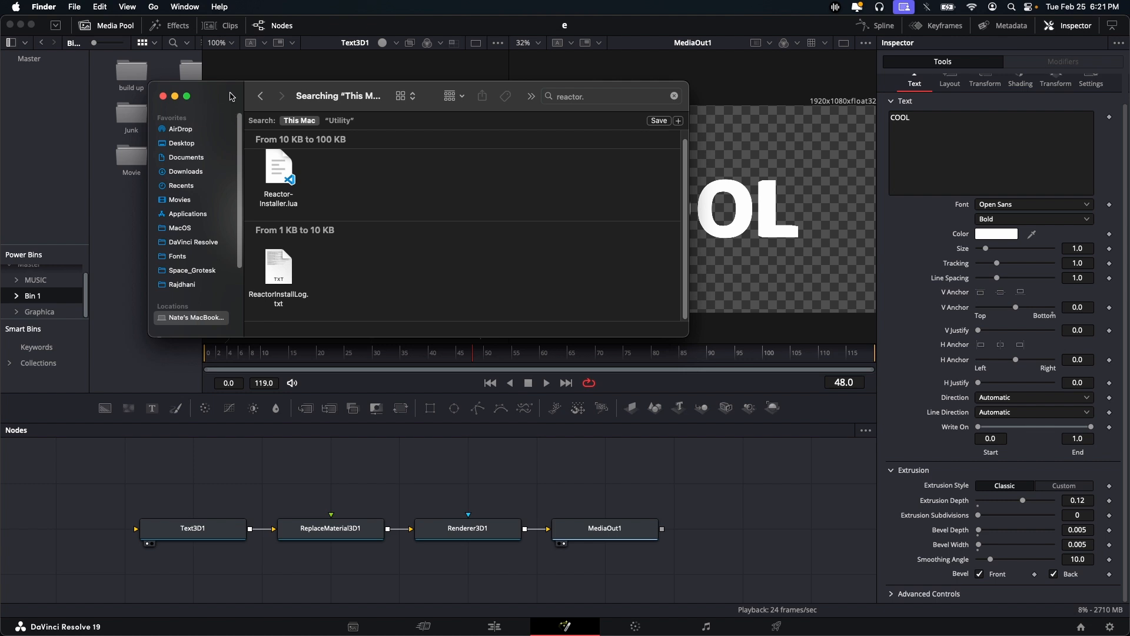
pyautogui.moveTo(200, 97); pyautogui.dragTo(344, 115)
pyautogui.moveTo(435, 188); pyautogui.dragTo(359, 486)
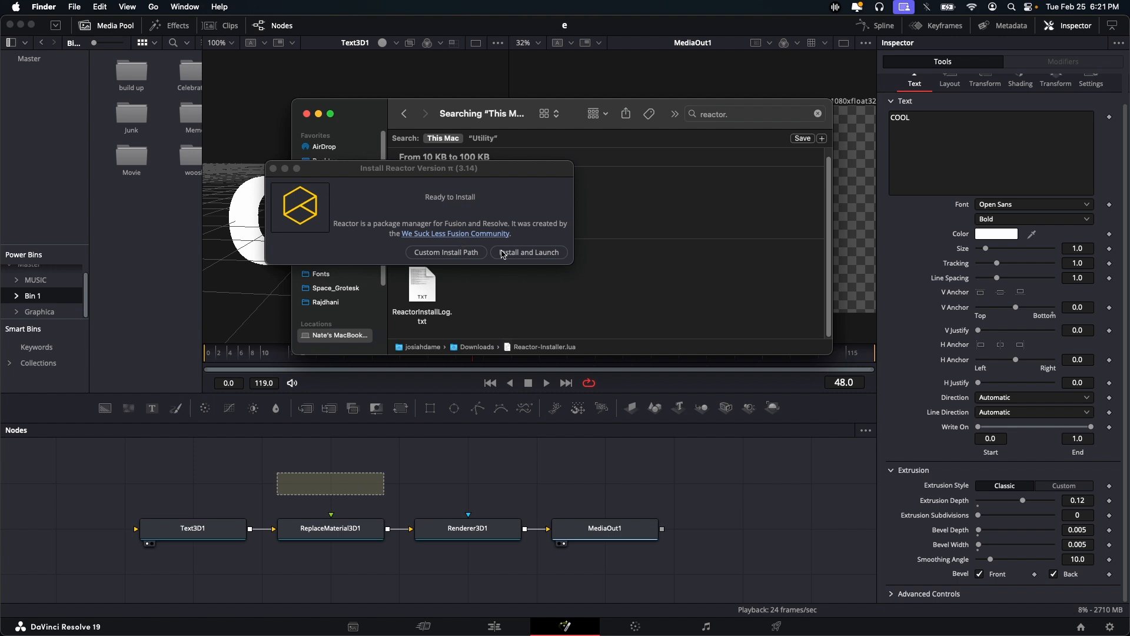
pyautogui.click(501, 213)
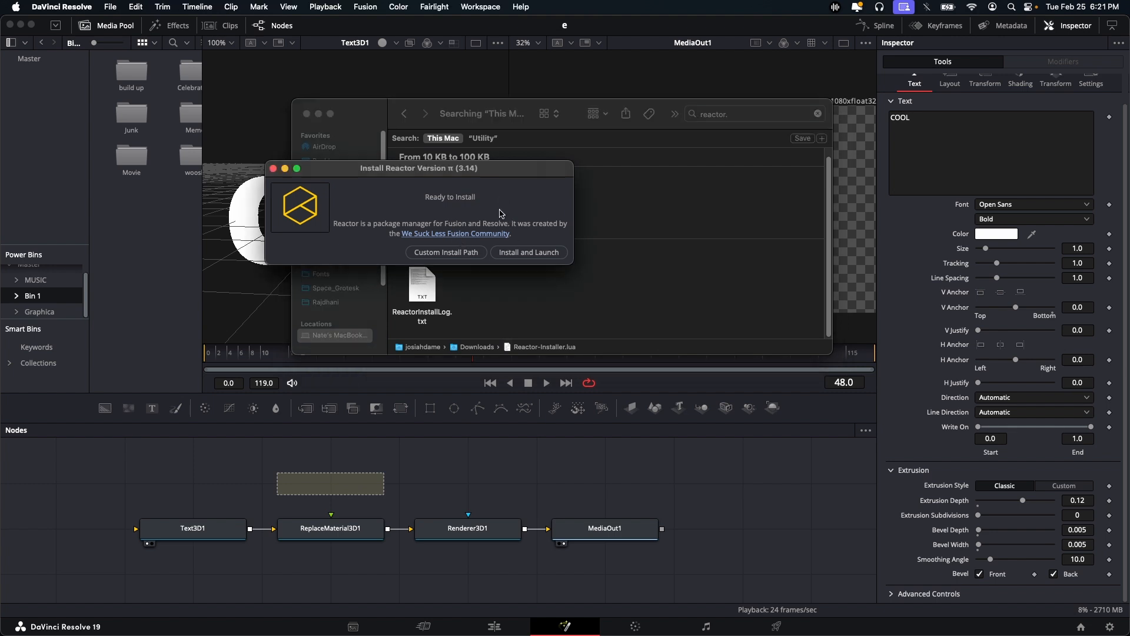
pyautogui.click(532, 253)
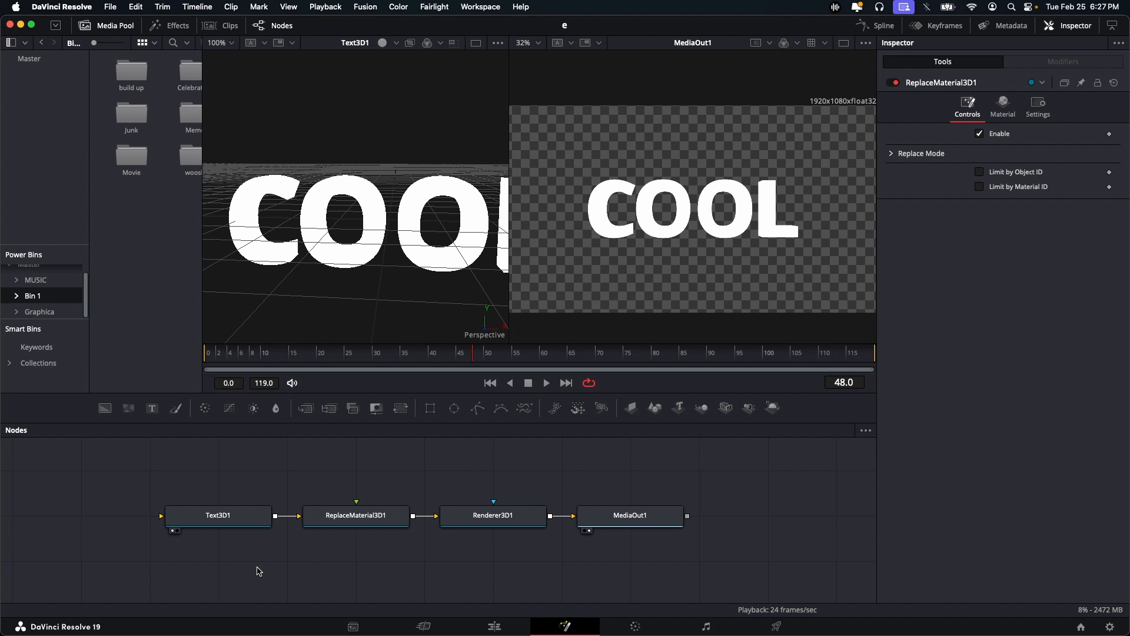
pyautogui.scroll(2, 341, 521)
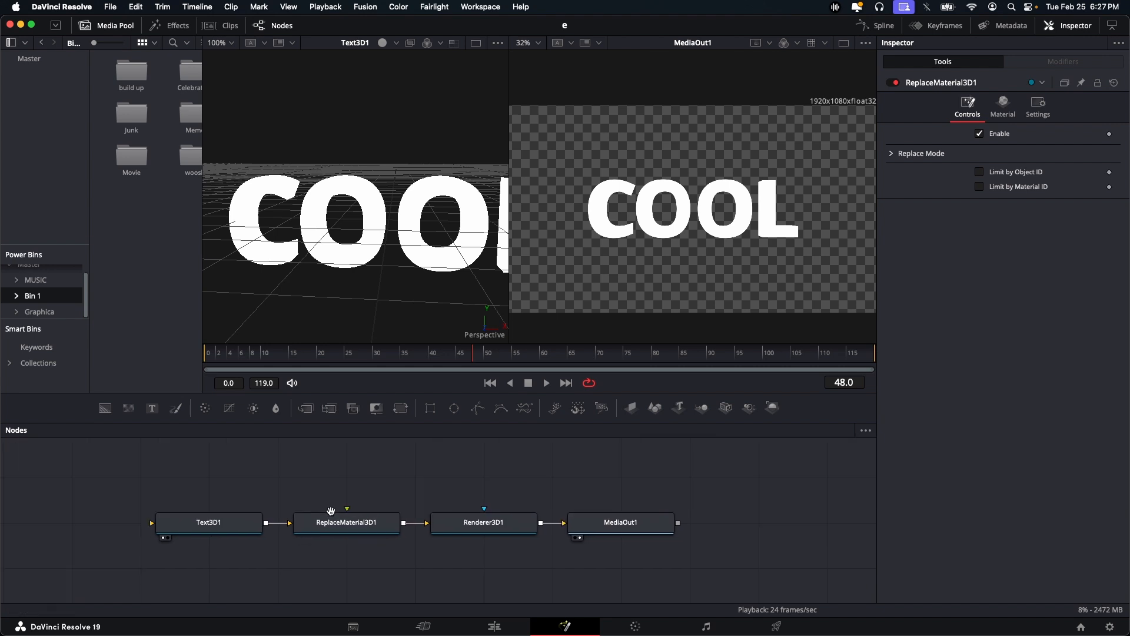
pyautogui.moveTo(338, 528)
pyautogui.mouseDown()
pyautogui.moveTo(352, 483)
pyautogui.moveTo(352, 571)
pyautogui.moveTo(348, 524)
pyautogui.mouseUp()
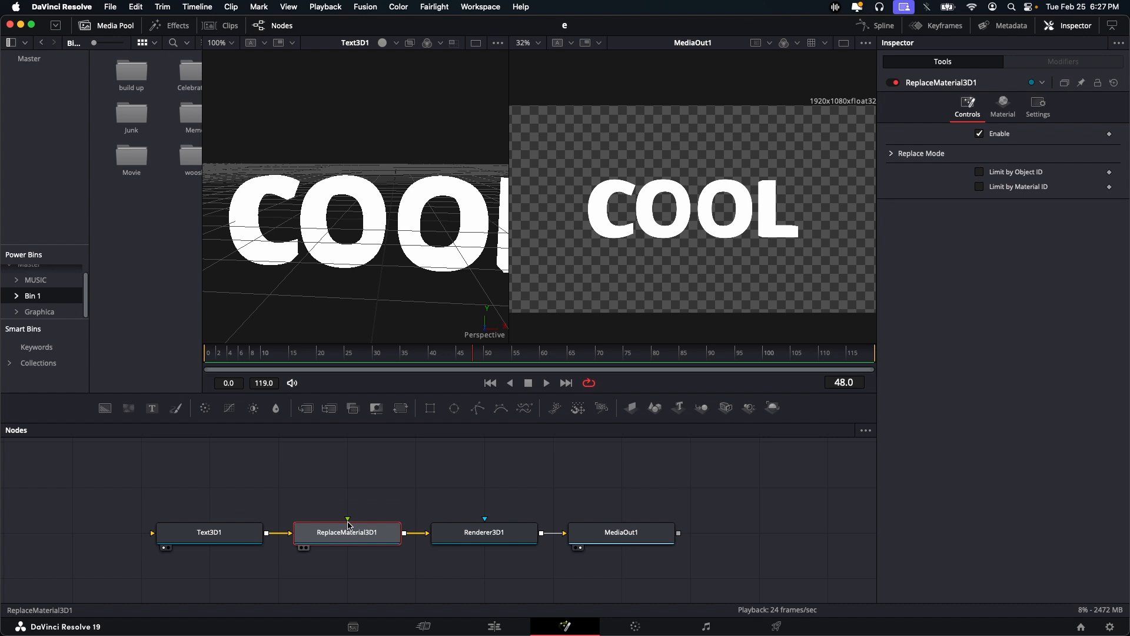
pyautogui.click(322, 474)
pyautogui.hscroll(3, 322, 474)
pyautogui.scroll(-1, 322, 474)
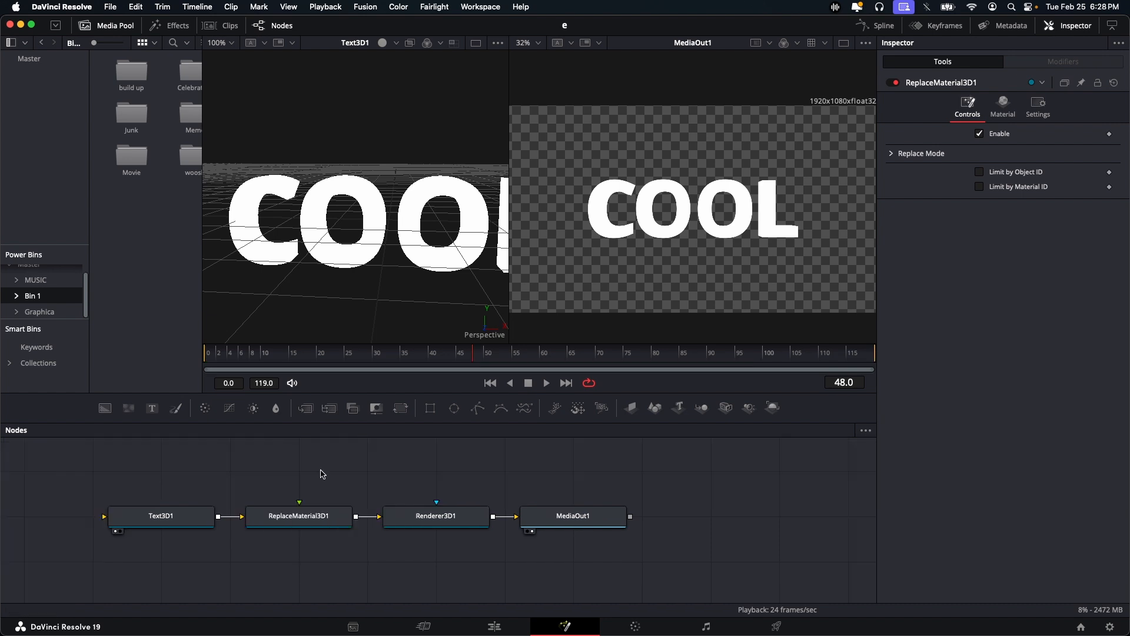
pyautogui.scroll(3, 323, 474)
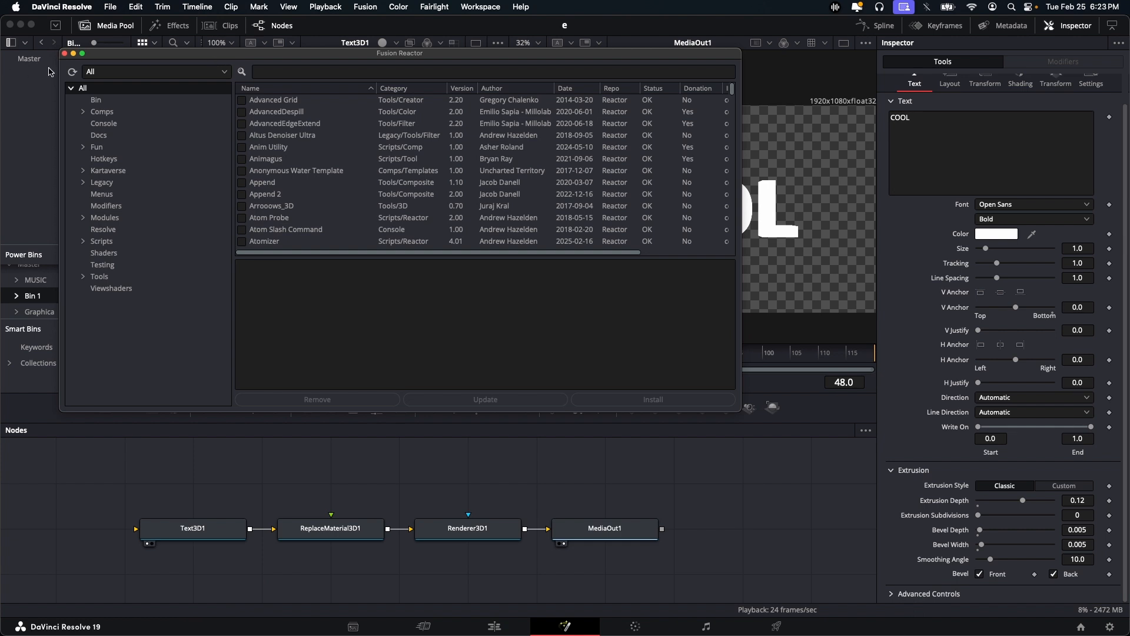
# Close the Fusion Reactor window and reopen the package manager from the Reactor scripts
pyautogui.click(65, 53)
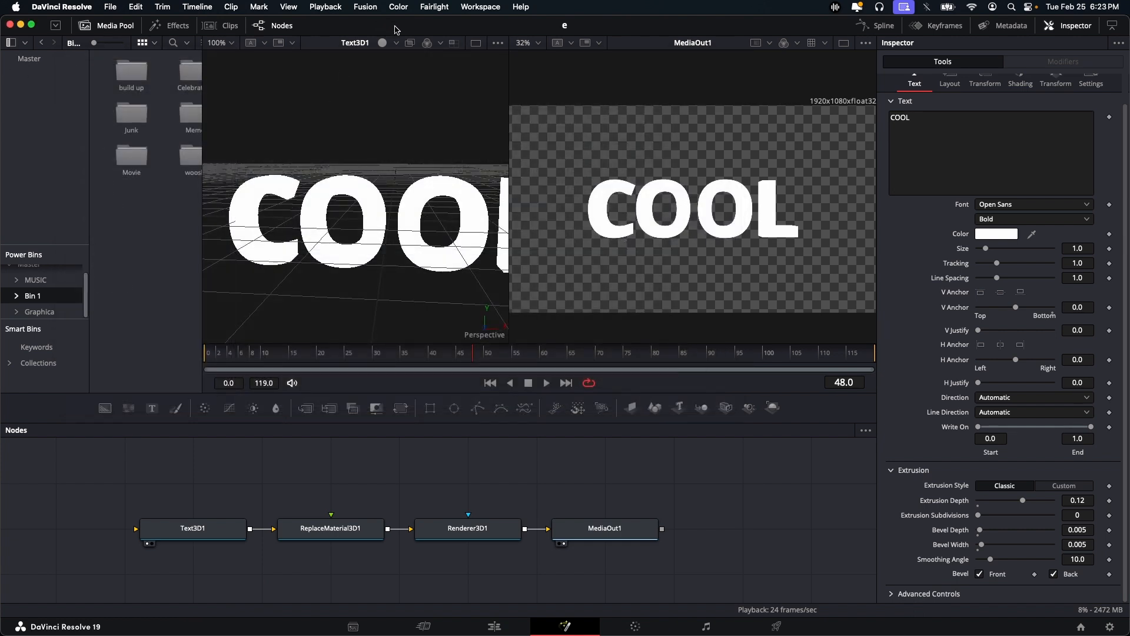
pyautogui.click(469, 8)
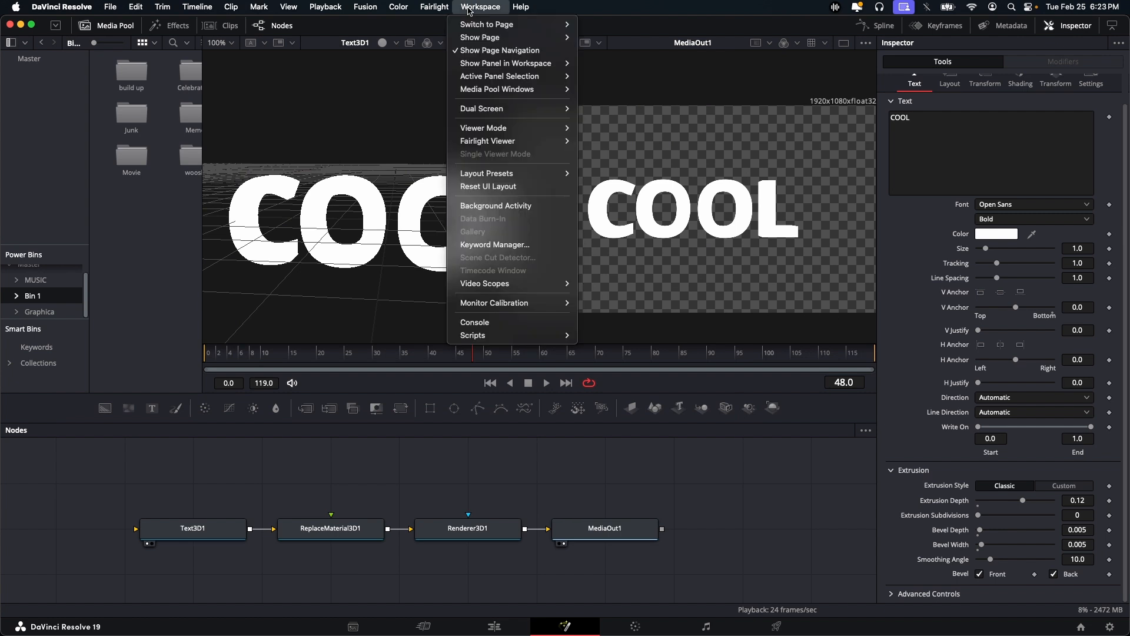
pyautogui.moveTo(471, 340)
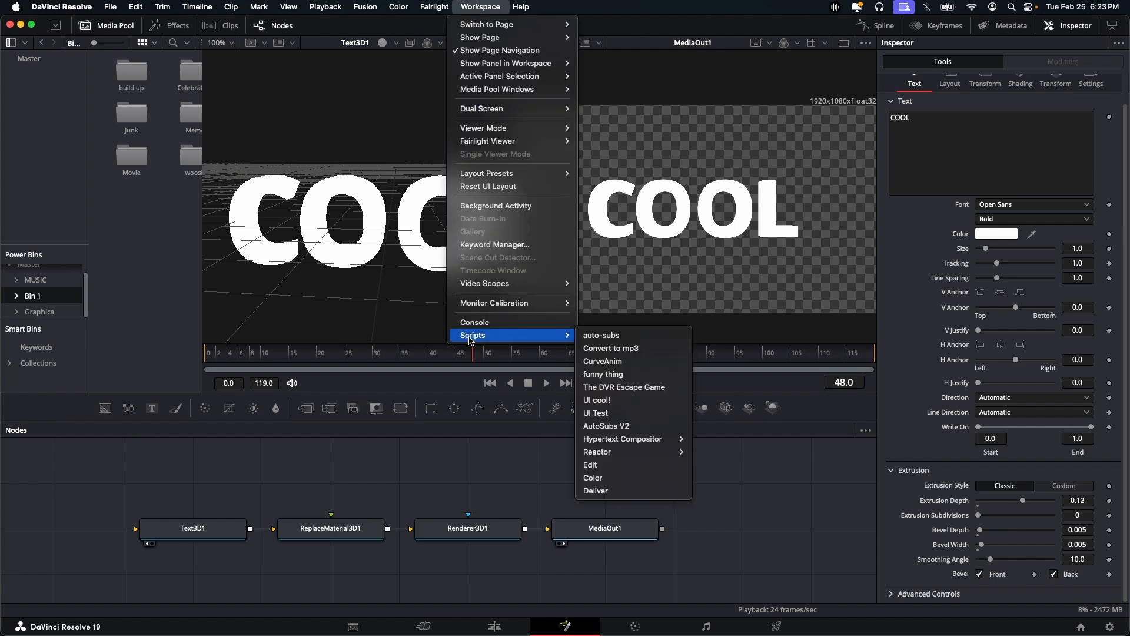
pyautogui.moveTo(638, 457)
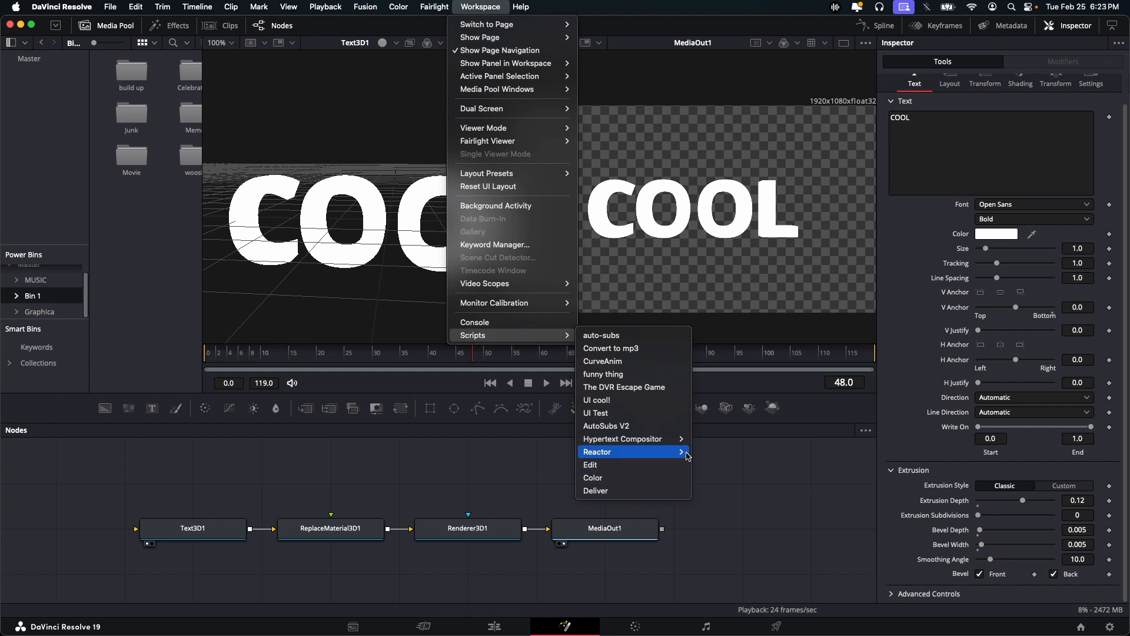
pyautogui.click(716, 490)
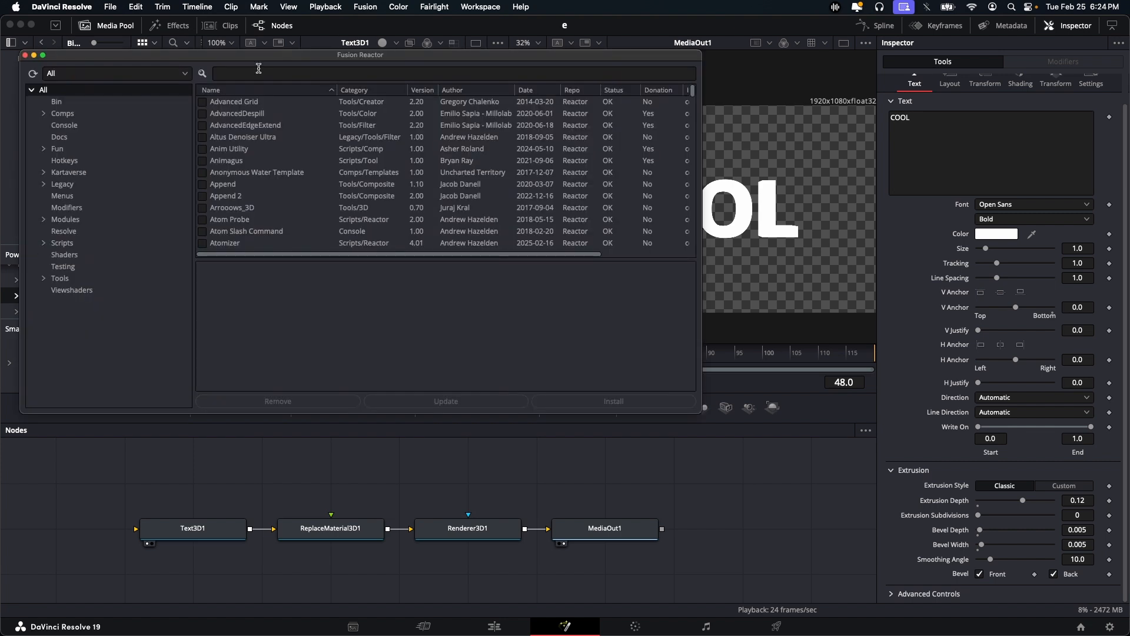
# Search Reactor for "shaderz" and install the KickAss ShaderZ package
pyautogui.click(258, 68)
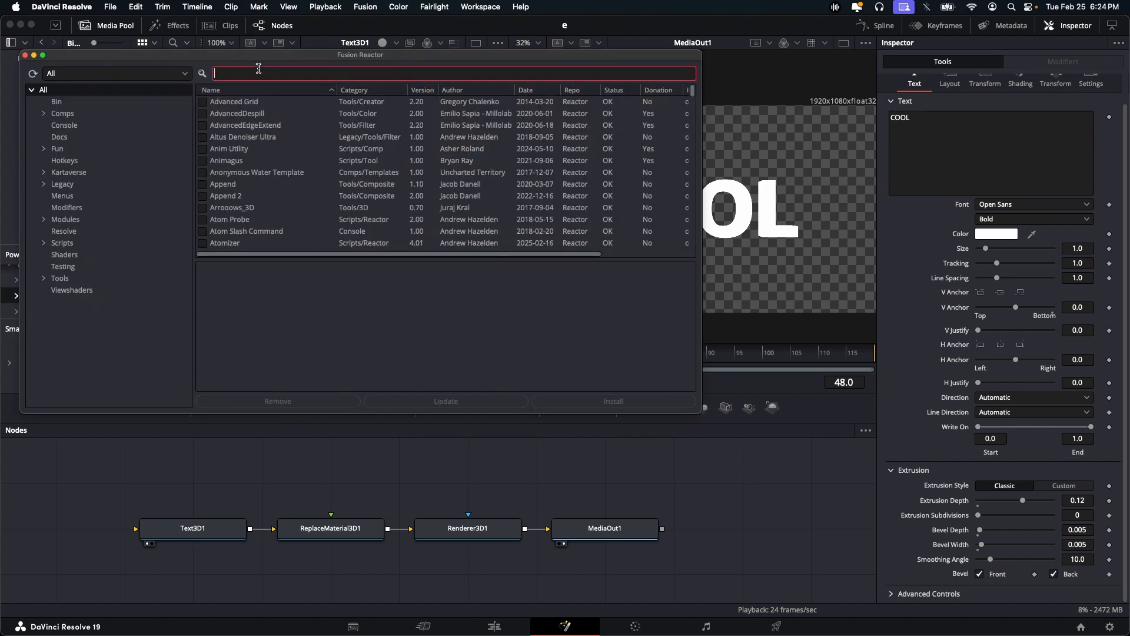
pyautogui.write('shad')
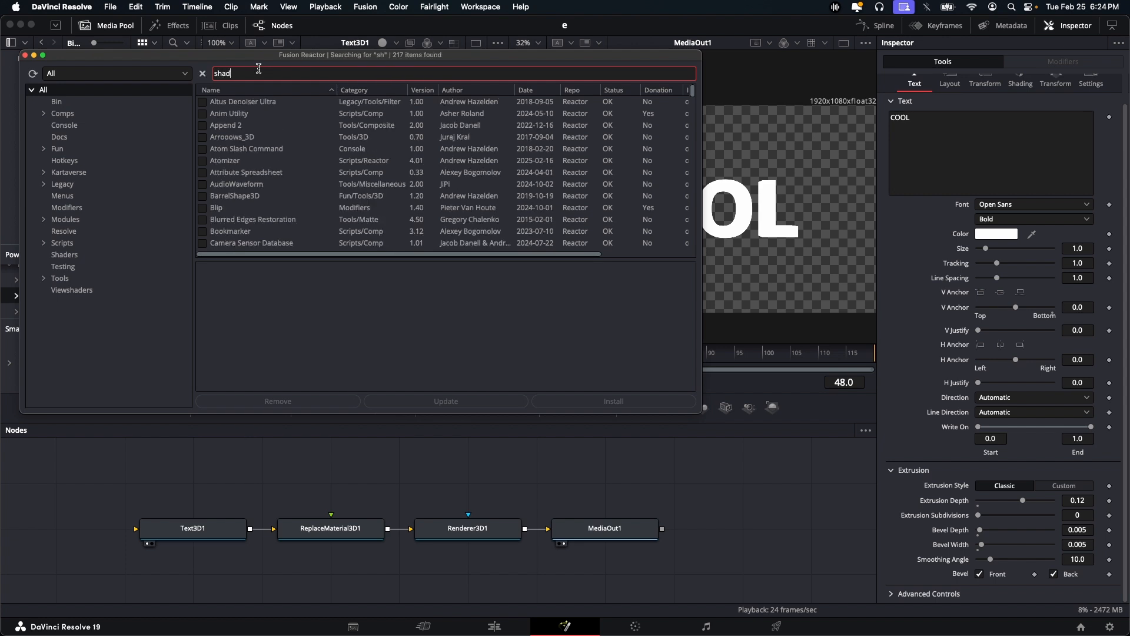
pyautogui.write('erz')
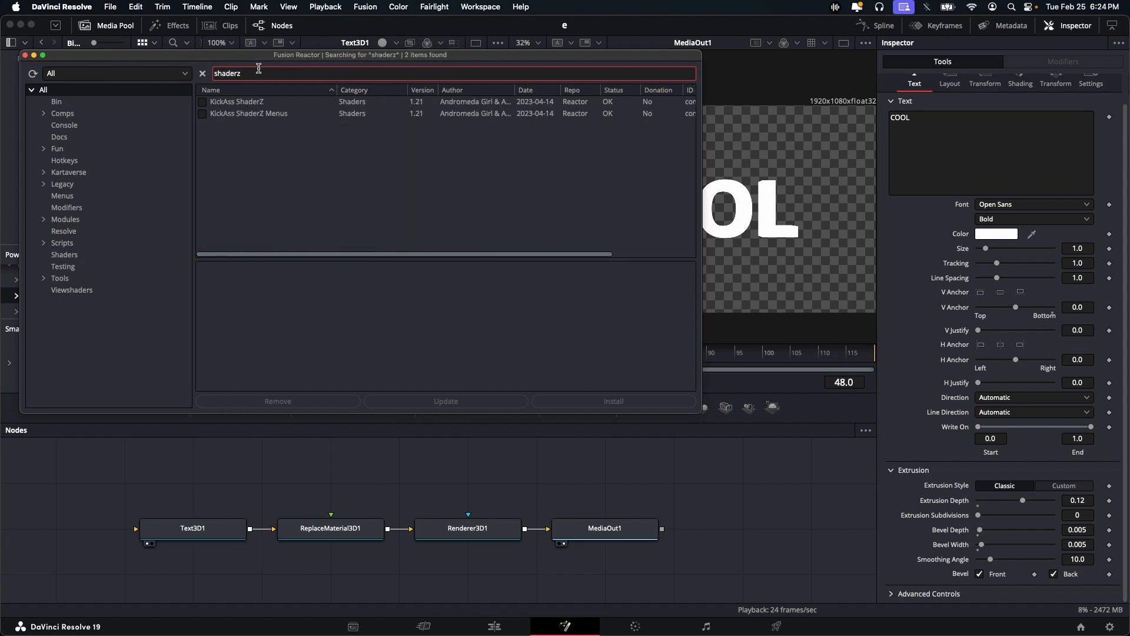
pyautogui.click(203, 103)
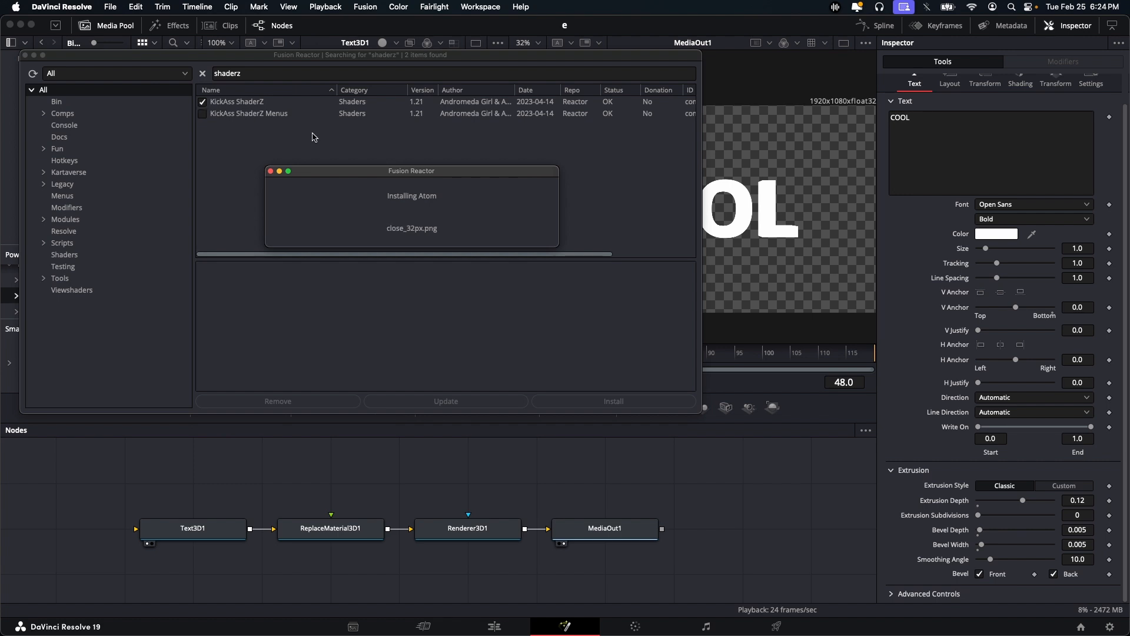
# Reopen the Reactor package manager, browse its list of available packages, and close the window
pyautogui.moveTo(342, 172); pyautogui.dragTo(401, 216)
pyautogui.moveTo(361, 533); pyautogui.dragTo(352, 496)
pyautogui.click(479, 7)
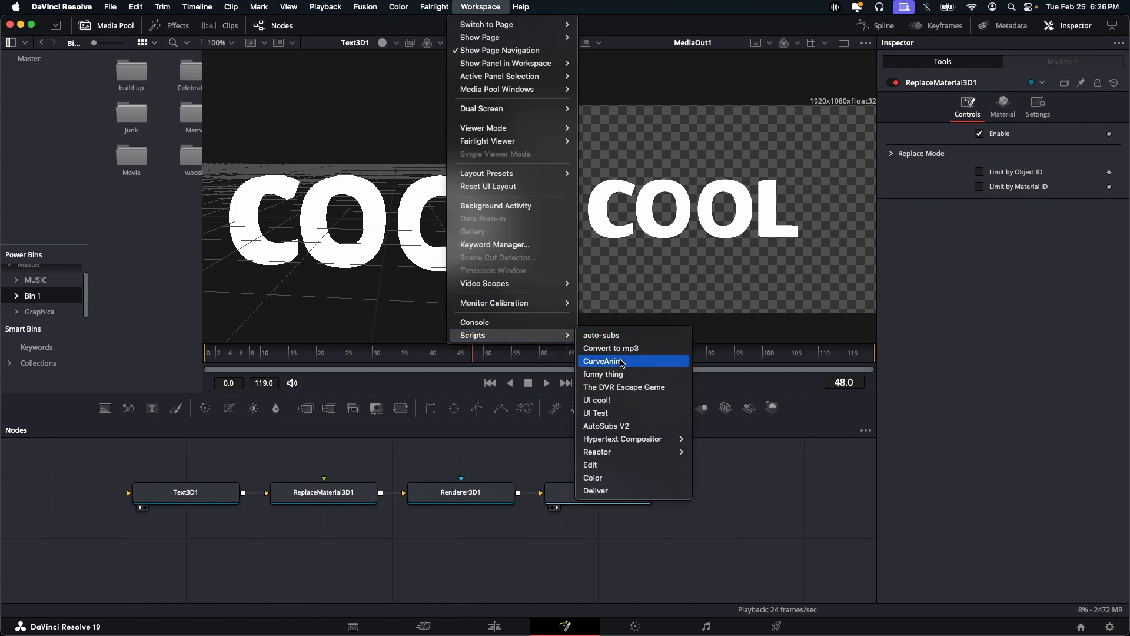
pyautogui.moveTo(620, 452)
pyautogui.click(724, 490)
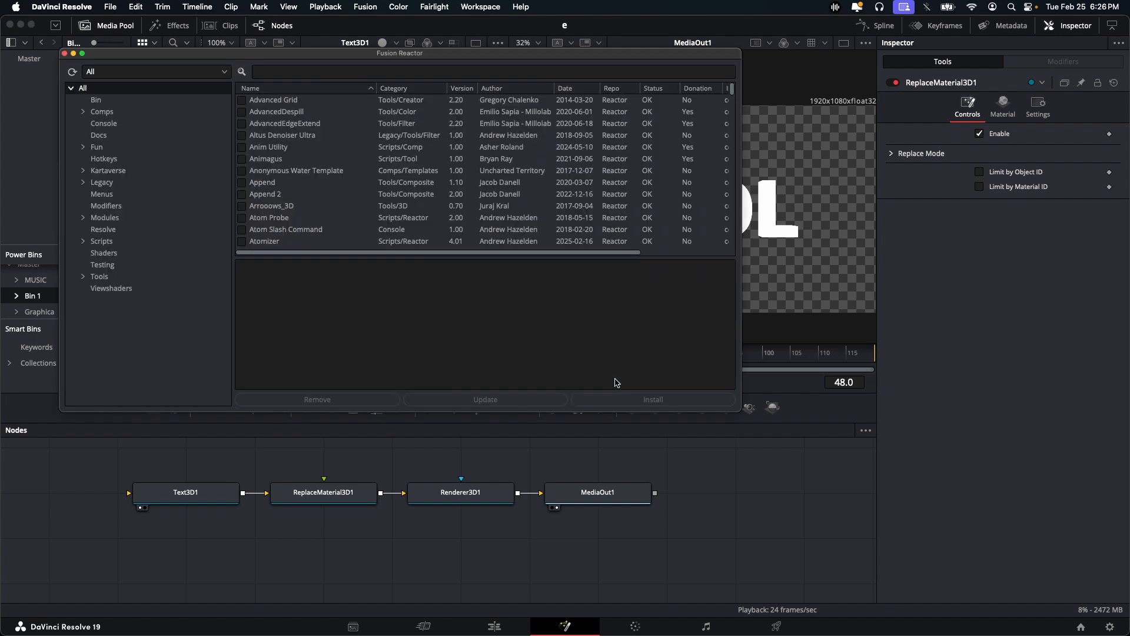
pyautogui.scroll(-15, 457, 242)
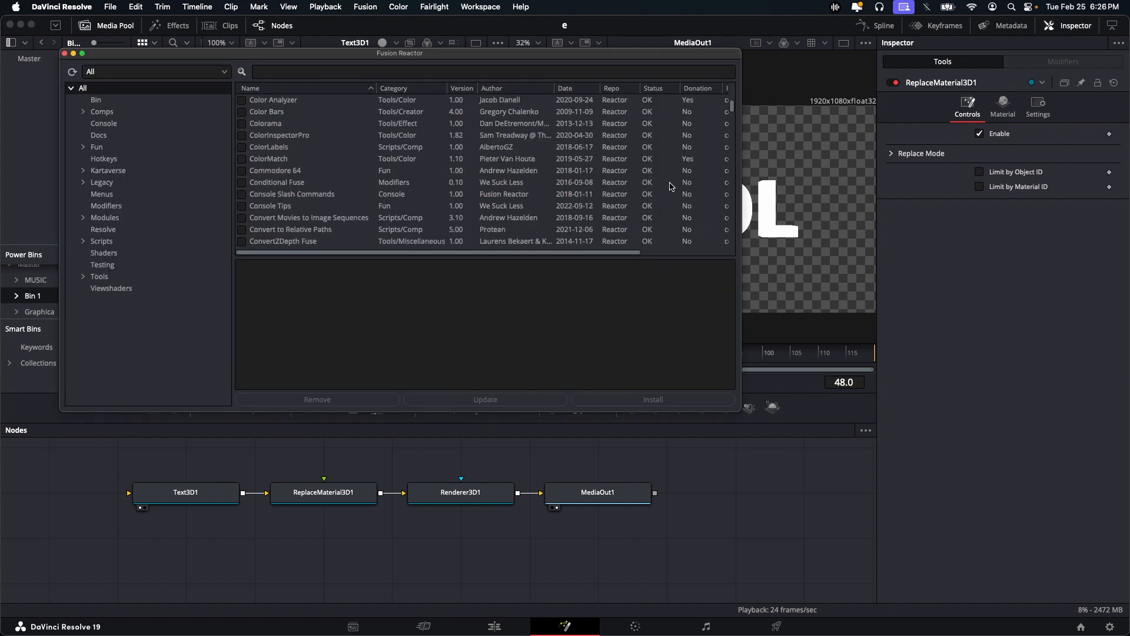
pyautogui.moveTo(732, 110); pyautogui.dragTo(633, 76)
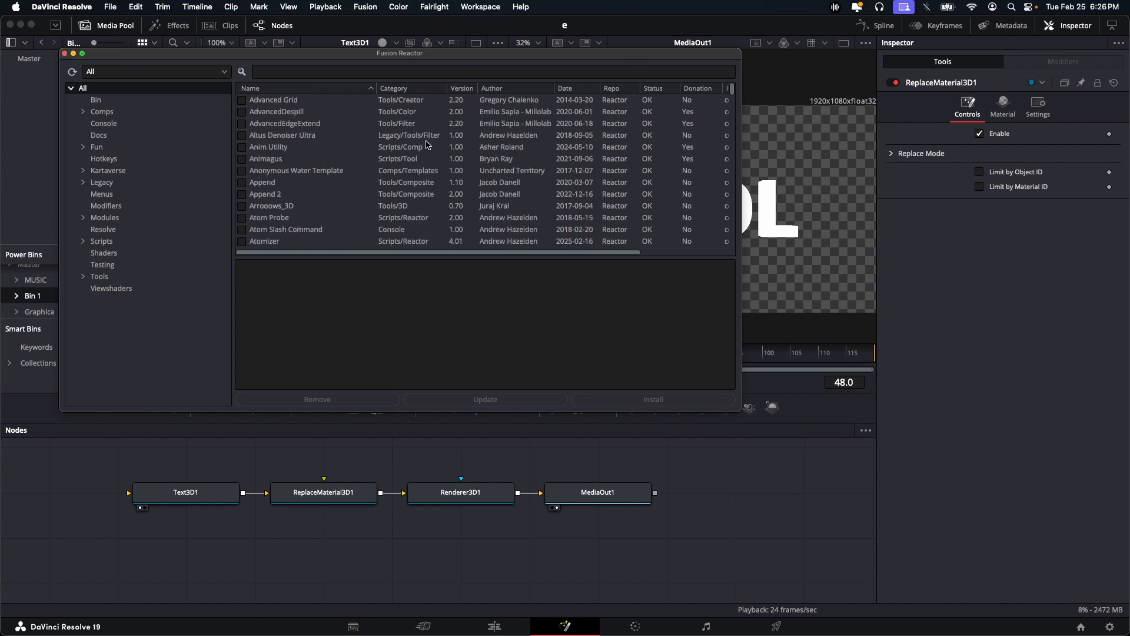
pyautogui.scroll(-10, 427, 145)
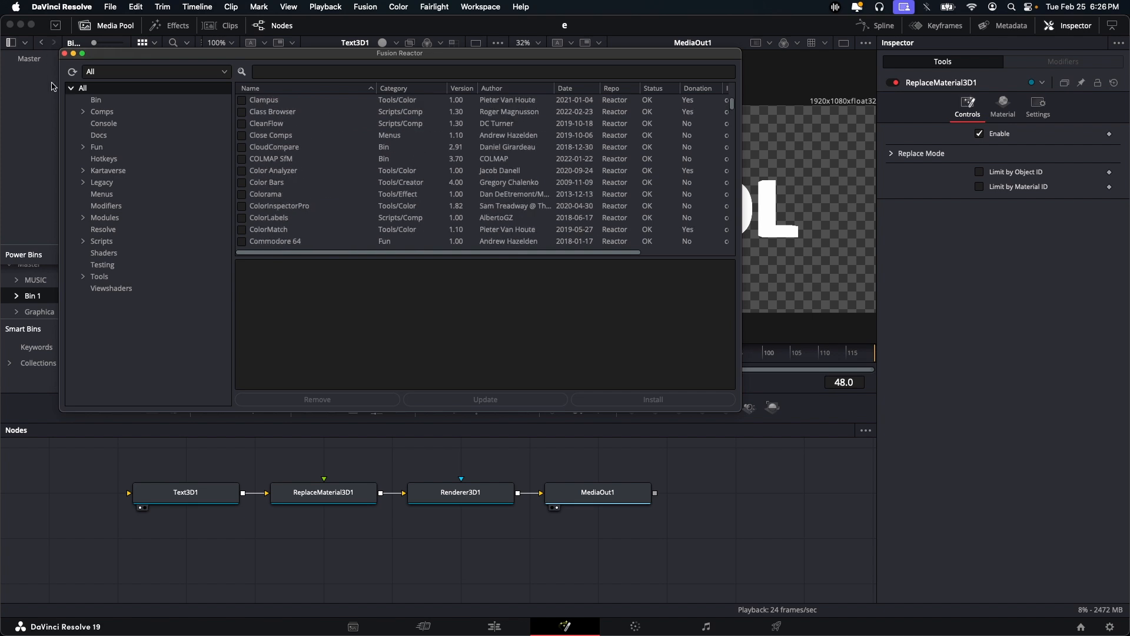
pyautogui.click(64, 53)
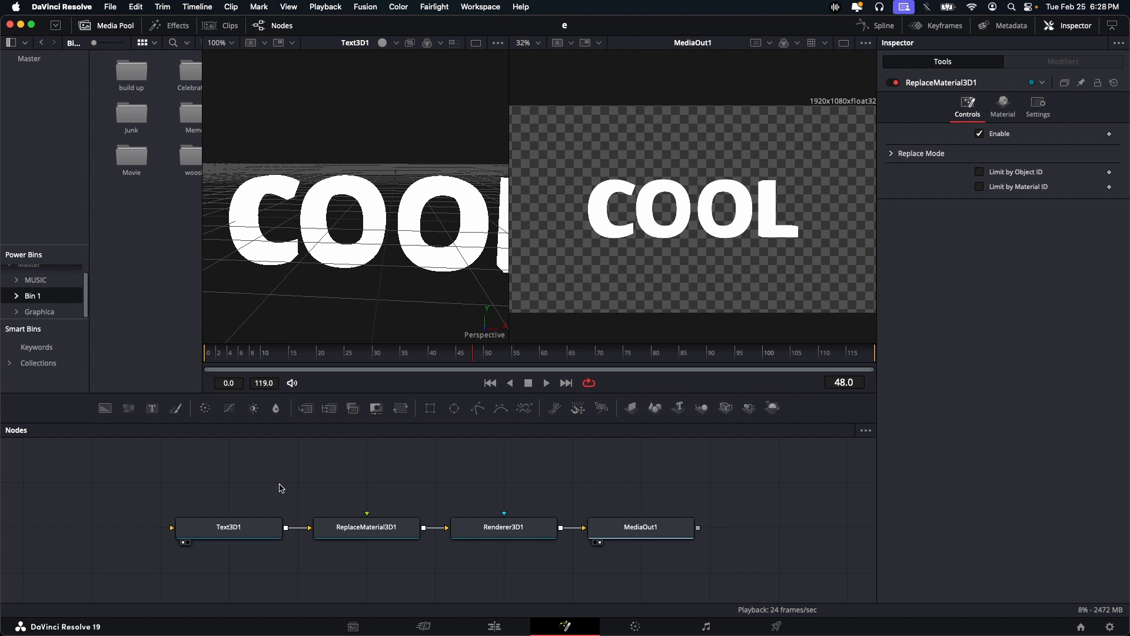
# Search the tools for "kas", add the kas_Chrome shader to the node graph, and dismiss the unknown-tool warning
pyautogui.hotkey('shift', 'space')
pyautogui.write('kas')
pyautogui.scroll(-1, 457, 318)
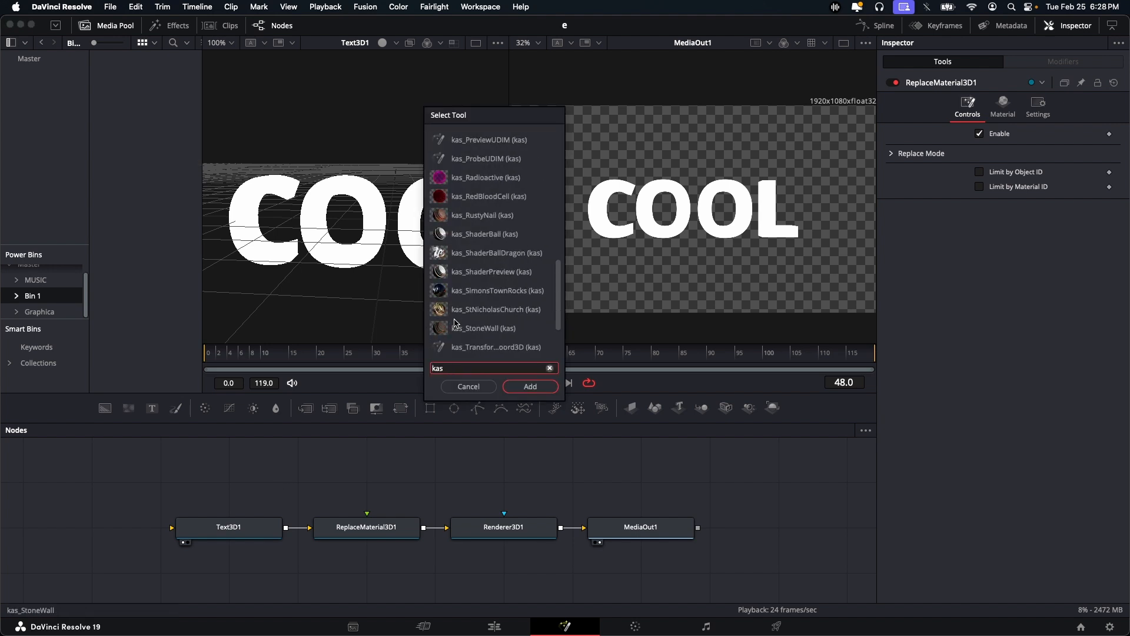
pyautogui.scroll(1, 462, 316)
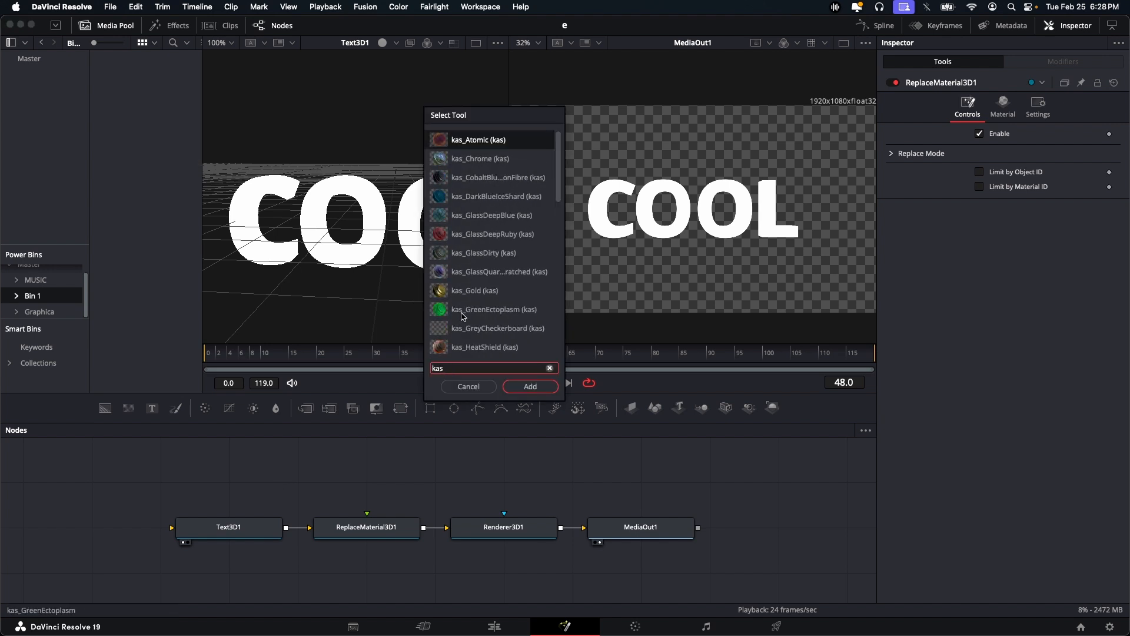
pyautogui.scroll(-6, 466, 317)
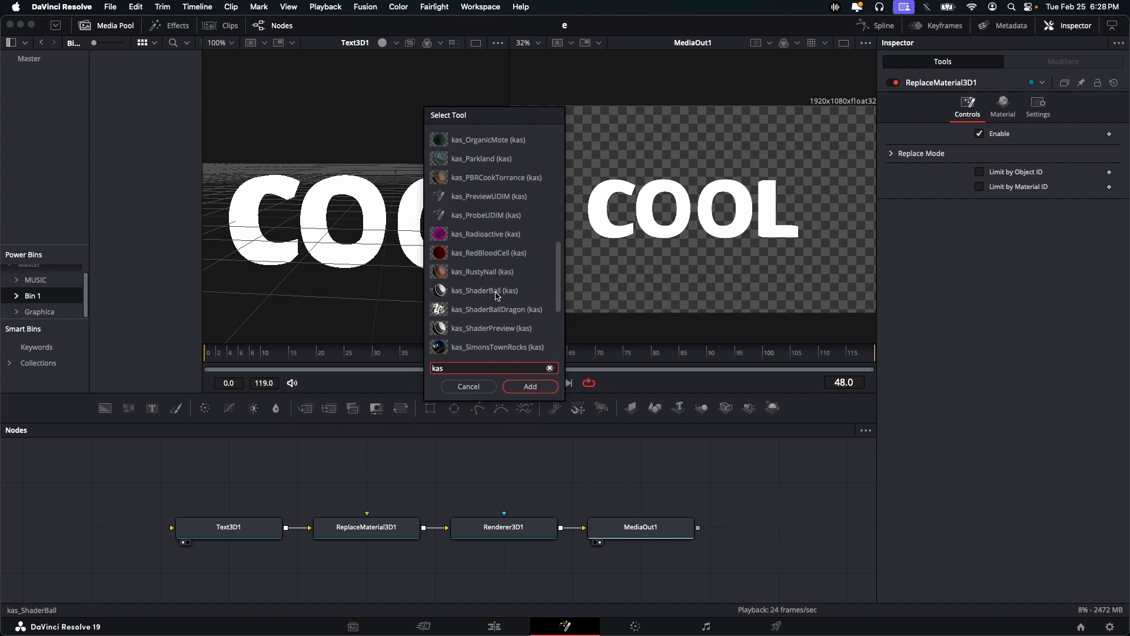
pyautogui.scroll(7, 498, 312)
pyautogui.click(501, 158)
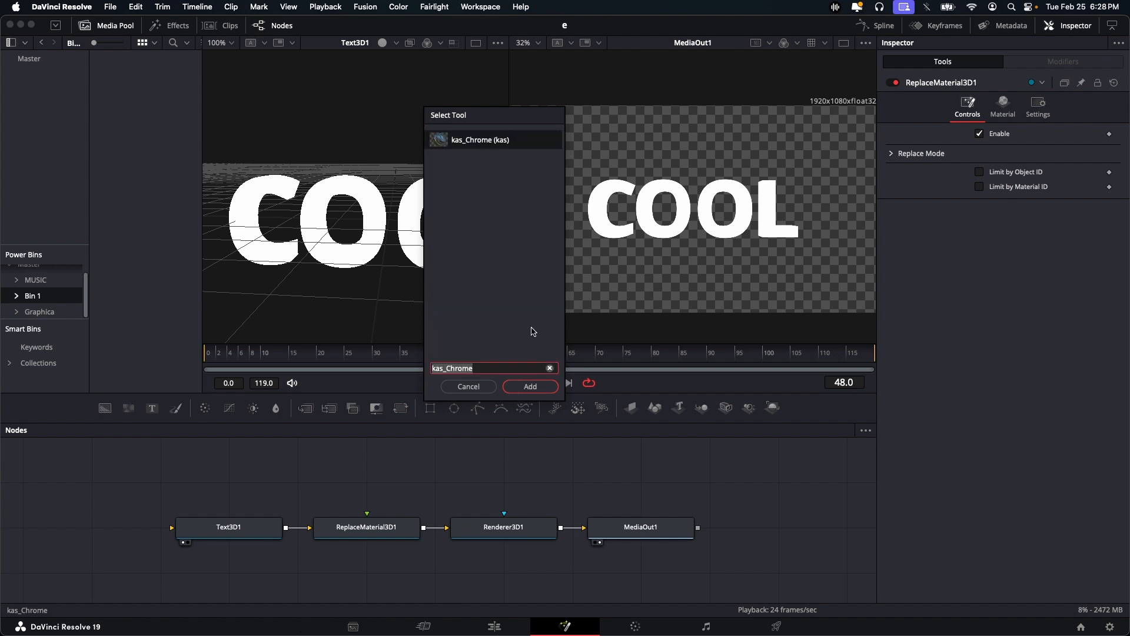
pyautogui.click(526, 386)
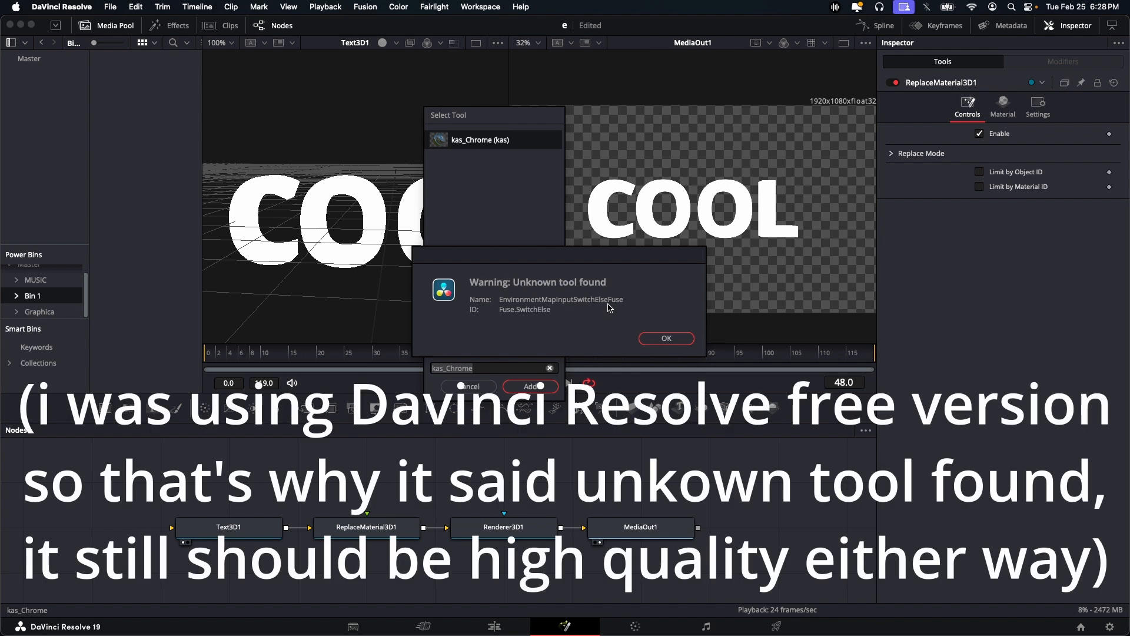
pyautogui.click(665, 338)
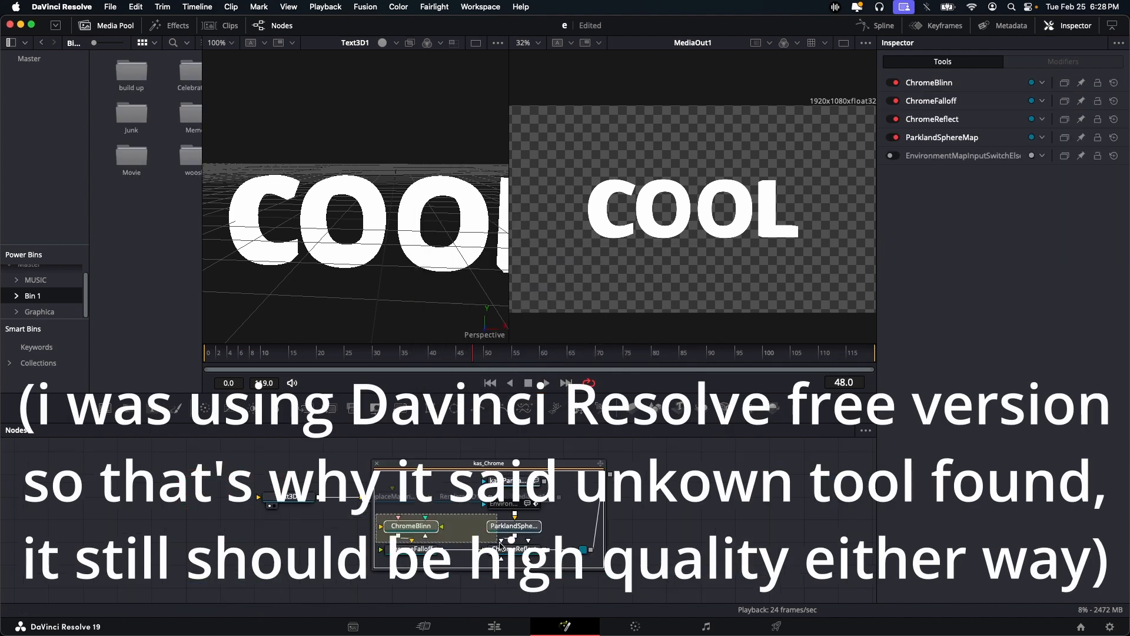
# Expand the kas_Chrome group to view its inner nodes, and collapse it again
pyautogui.moveTo(513, 529)
pyautogui.mouseDown()
pyautogui.moveTo(525, 540)
pyautogui.moveTo(510, 535)
pyautogui.mouseUp()
pyautogui.click(559, 531)
pyautogui.scroll(2, 557, 520)
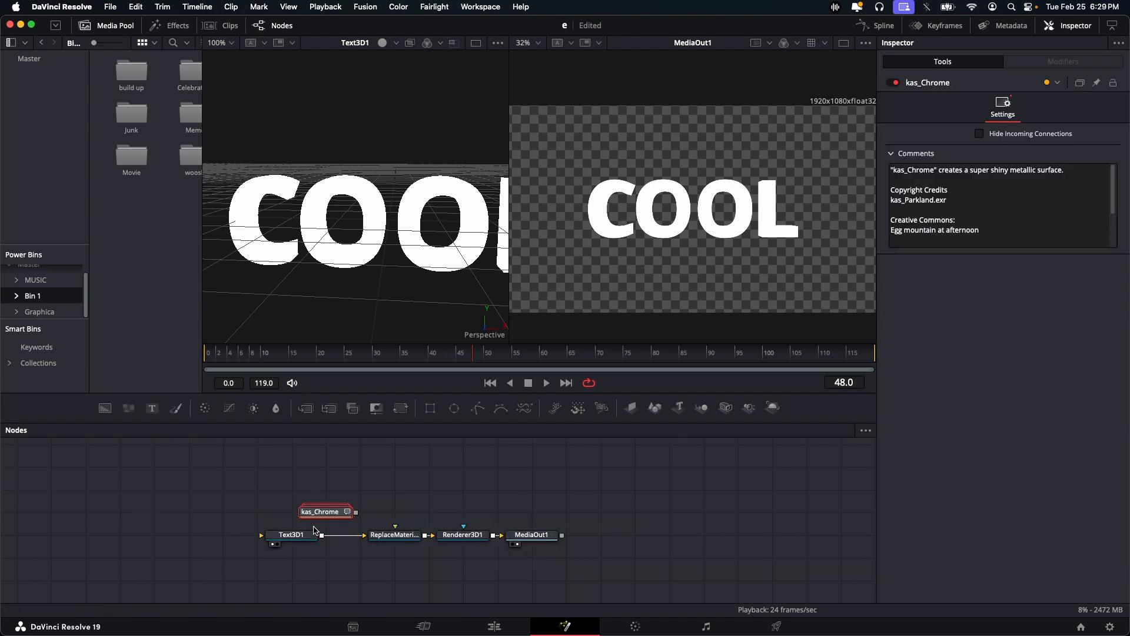
pyautogui.press('super+1')
pyautogui.doubleClick(229, 502)
pyautogui.moveTo(541, 484); pyautogui.dragTo(408, 491)
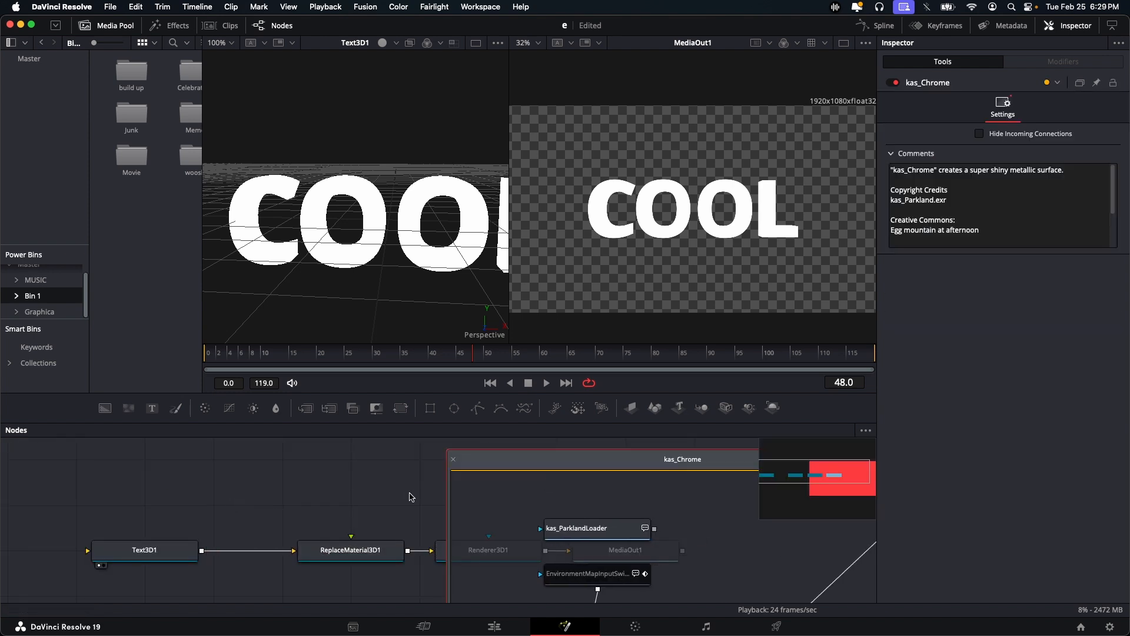
pyautogui.scroll(-3, 436, 489)
pyautogui.rightClick(515, 474)
pyautogui.click(555, 347)
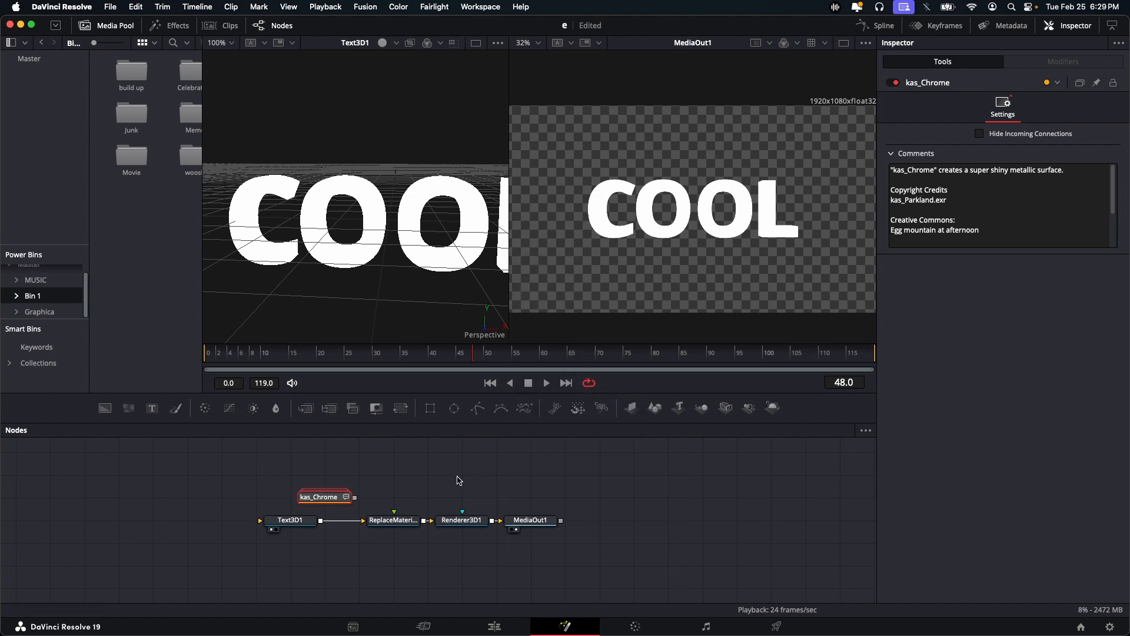
# Expand the kas_Chrome group and ungroup it into its individual nodes
pyautogui.doubleClick(326, 503)
pyautogui.moveTo(565, 472); pyautogui.dragTo(530, 492)
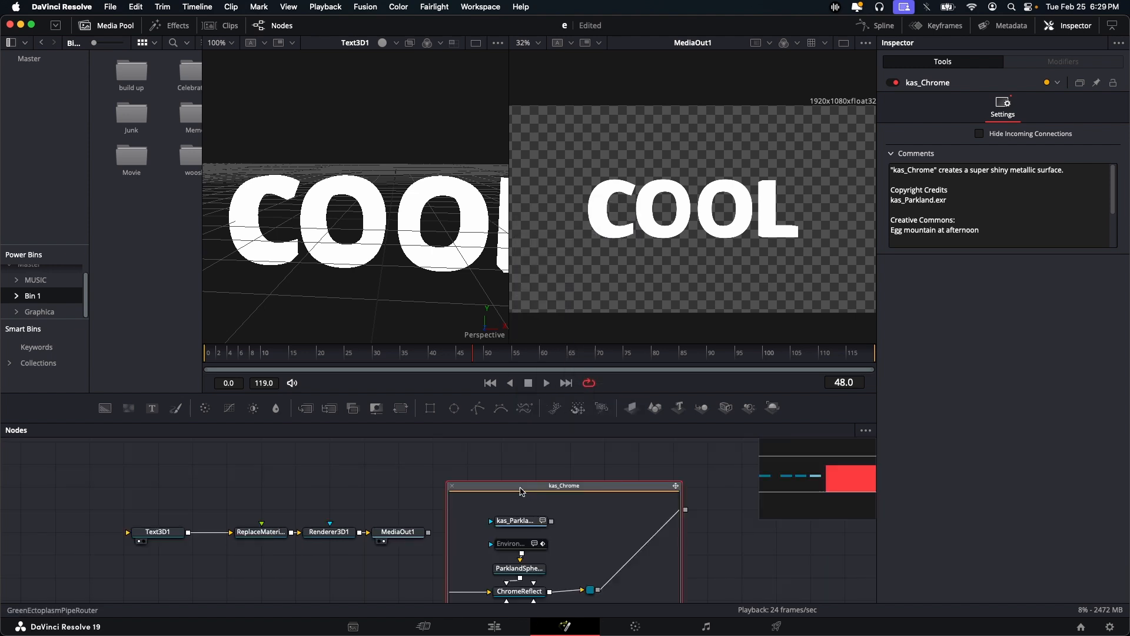
pyautogui.rightClick(521, 491)
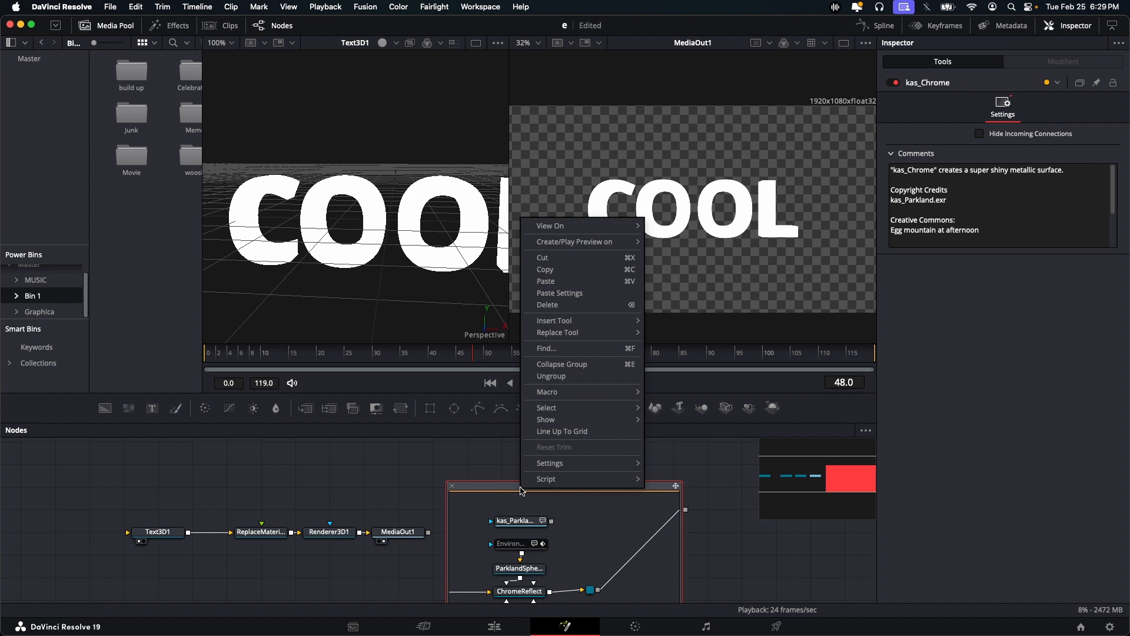
pyautogui.click(551, 375)
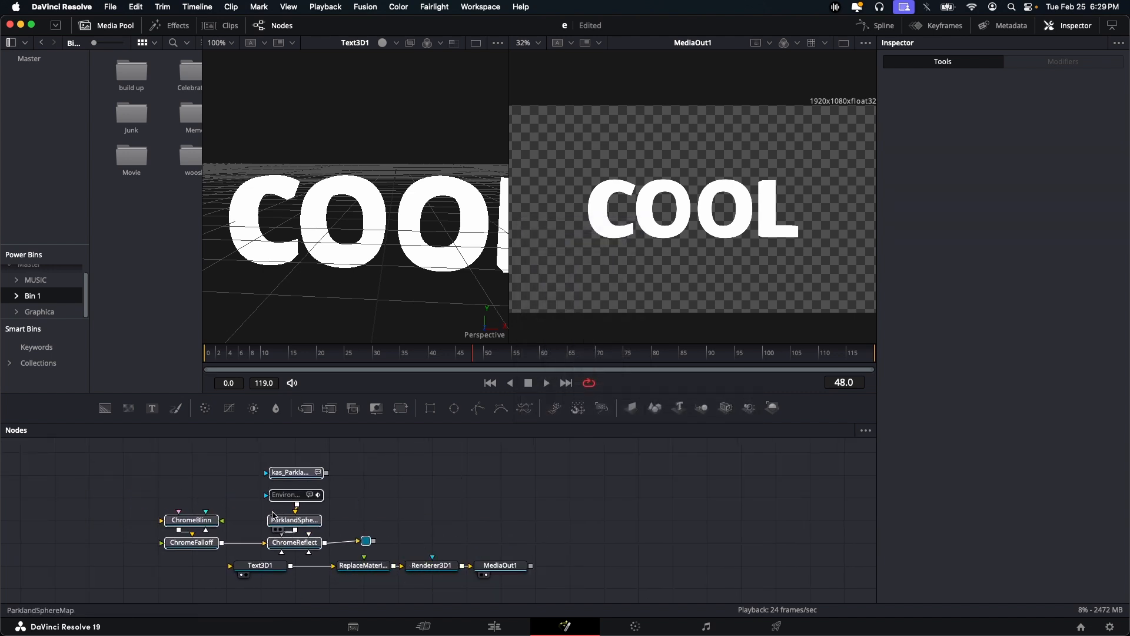
# Delete the pipe router after ChromeReflect and the unsupported EnvironmentMapInputSwitchElseFuse node feeding ParklandSphereMap
pyautogui.scroll(1, 405, 520)
pyautogui.moveTo(369, 529); pyautogui.dragTo(462, 525)
pyautogui.press('Delete')
pyautogui.moveTo(337, 493); pyautogui.dragTo(427, 497)
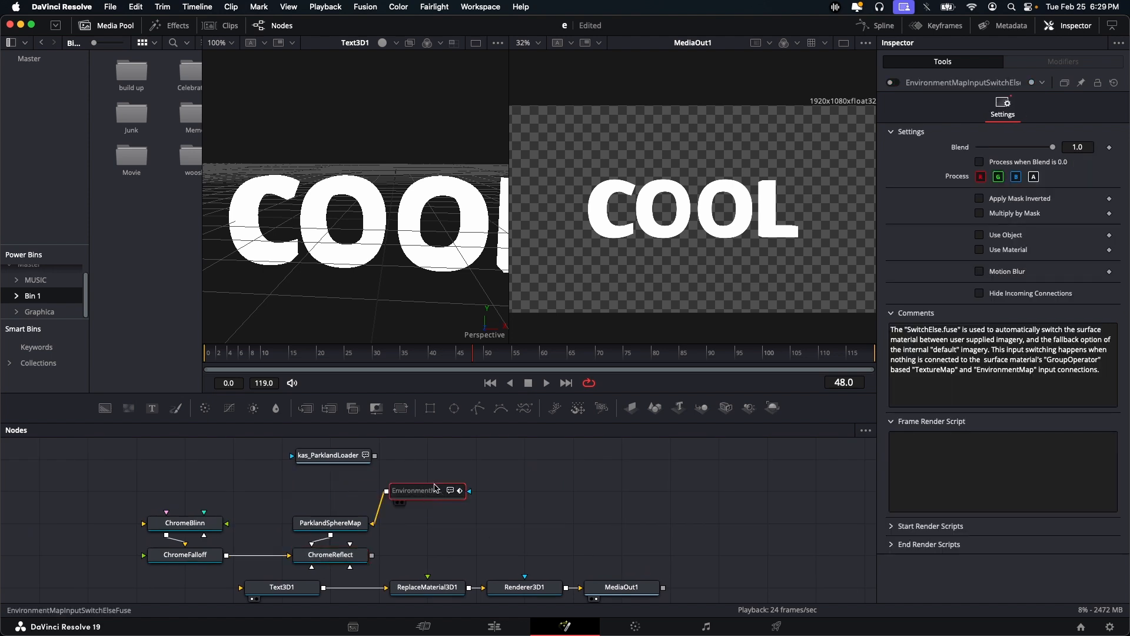
pyautogui.press('Delete')
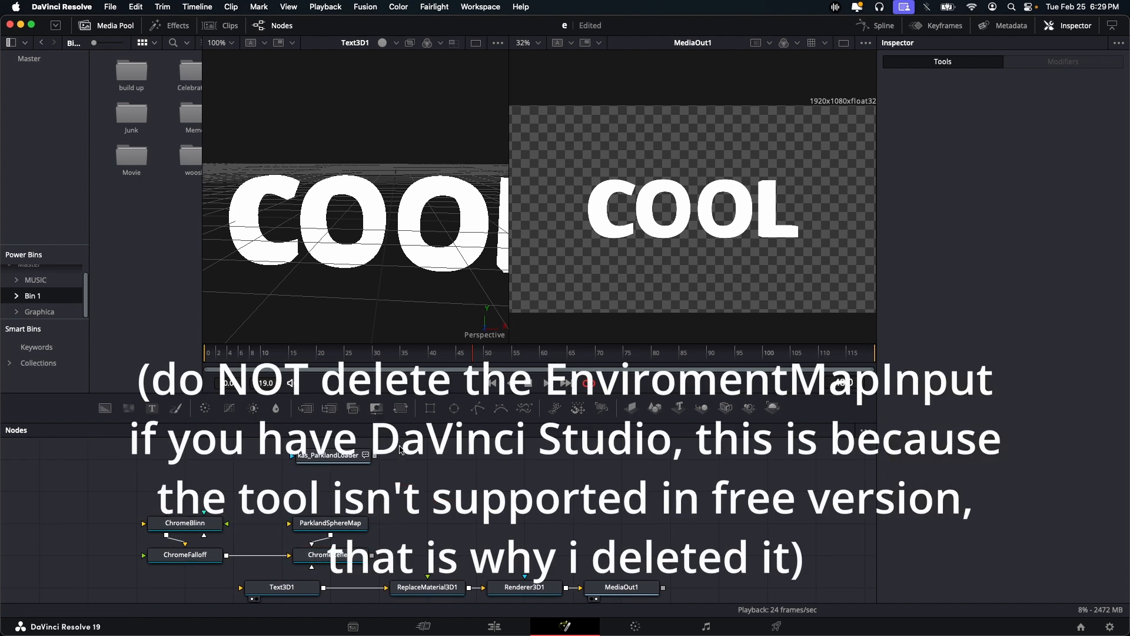
# Connect kas_ParklandLoader to ParklandSphereMap and the ChromeReflect output to the material input of ReplaceMaterial3D1
pyautogui.moveTo(346, 461); pyautogui.dragTo(407, 547)
pyautogui.press('Delete')
pyautogui.press('super+z')
pyautogui.scroll(-2, 361, 521)
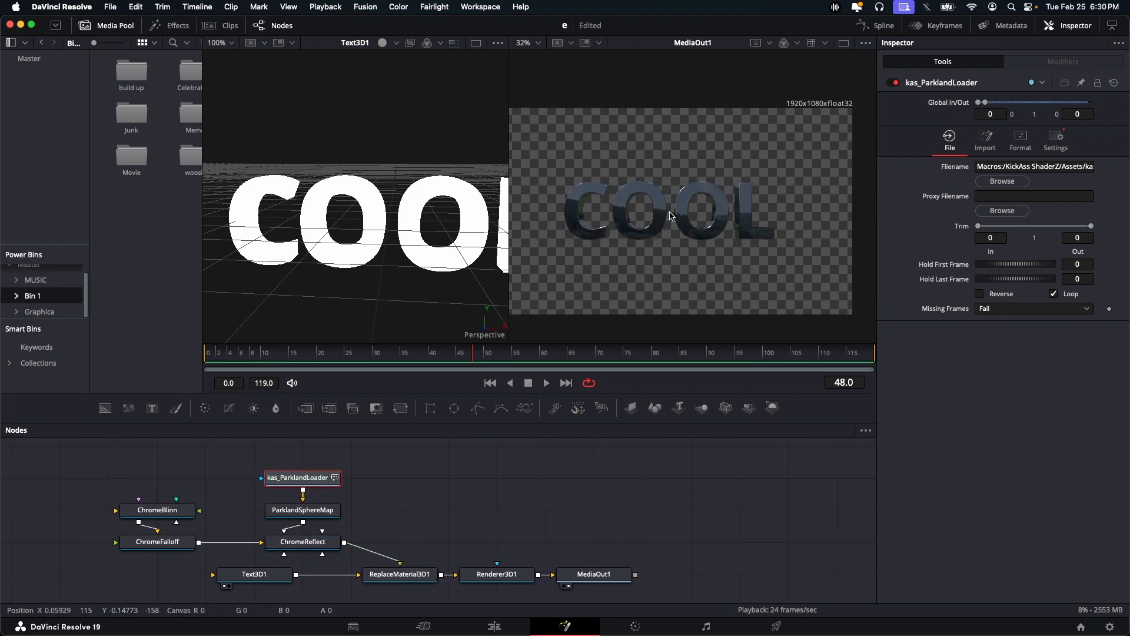
# Fit the rendered COOL text in the MediaOut1 viewer and delete the kas_ParklandLoader node
pyautogui.hotkey('ctrl', 'f')
pyautogui.scroll(8, 652, 192)
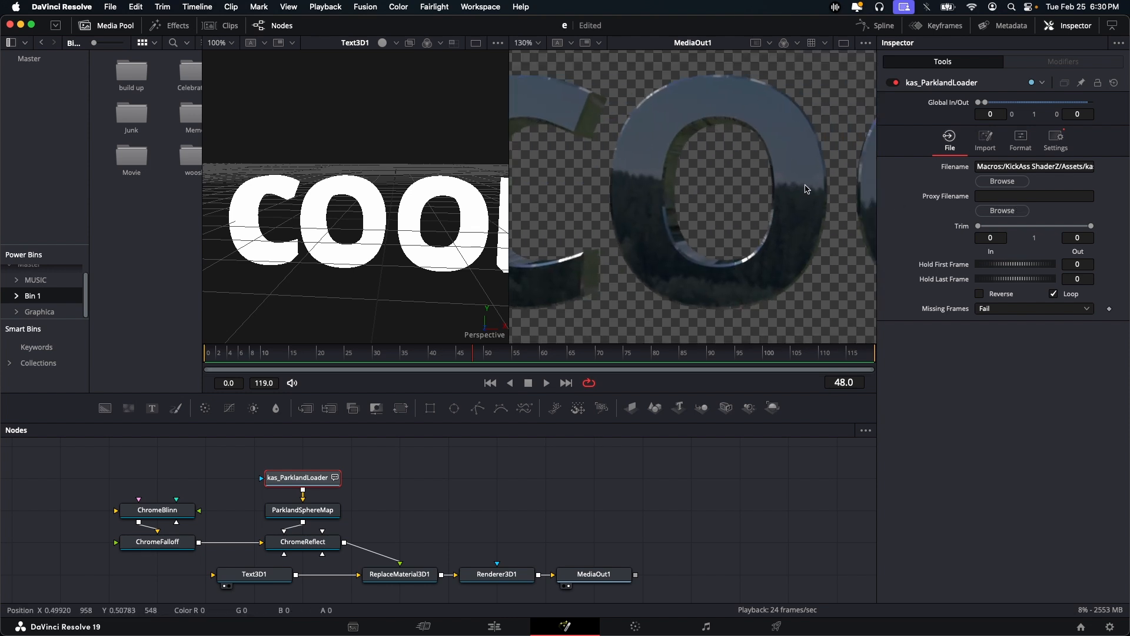
pyautogui.scroll(-10, 608, 199)
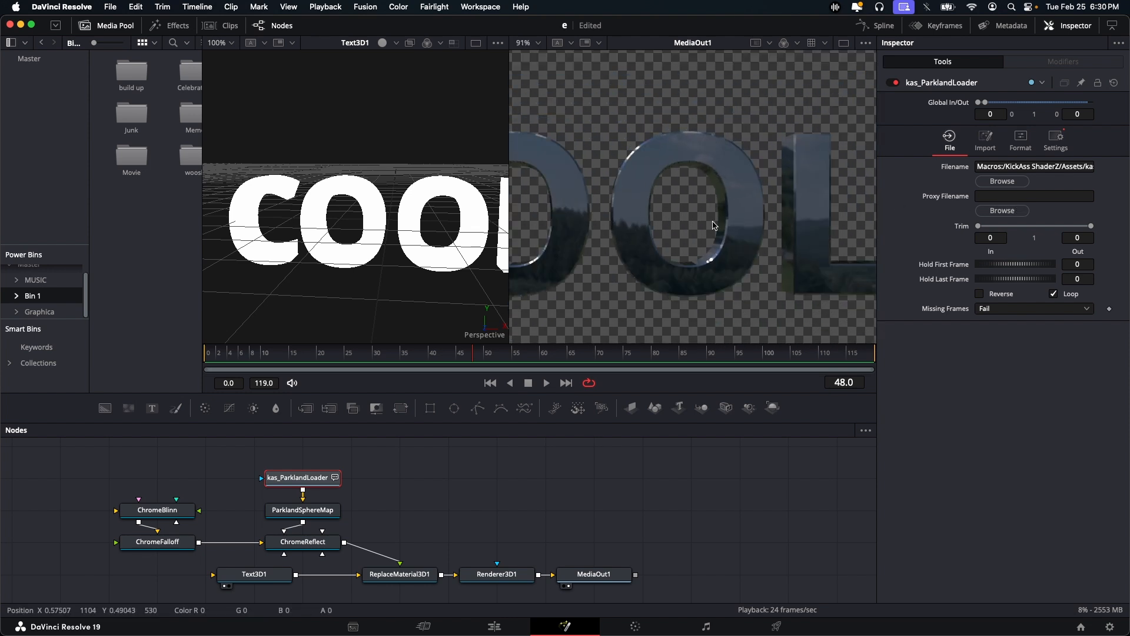
pyautogui.moveTo(765, 219); pyautogui.dragTo(789, 222)
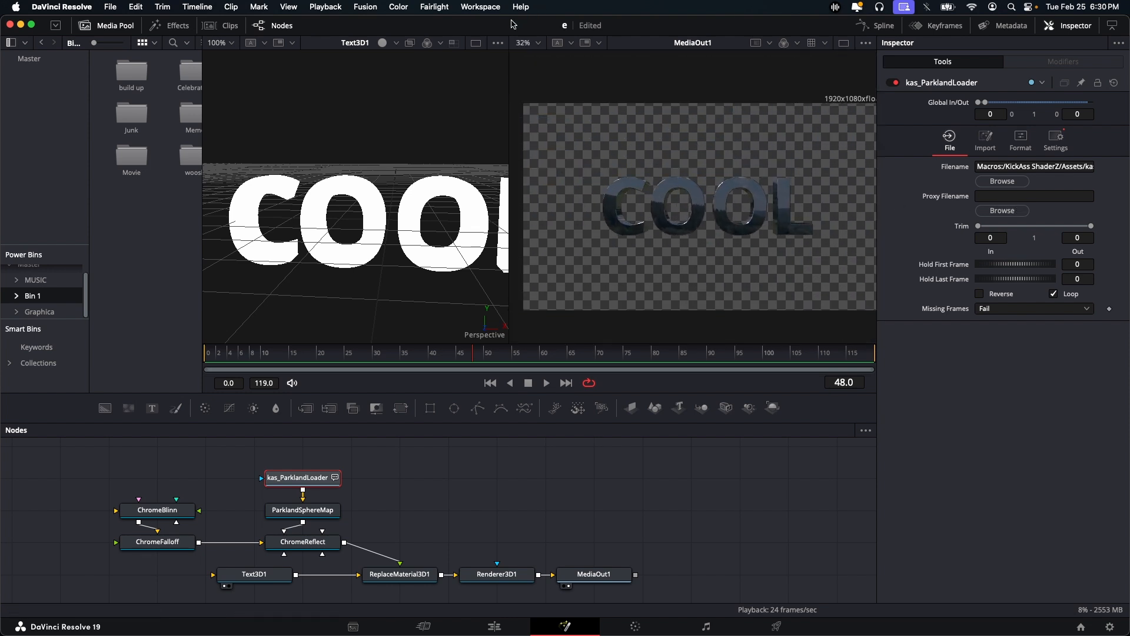
pyautogui.click(538, 45)
pyautogui.click(526, 57)
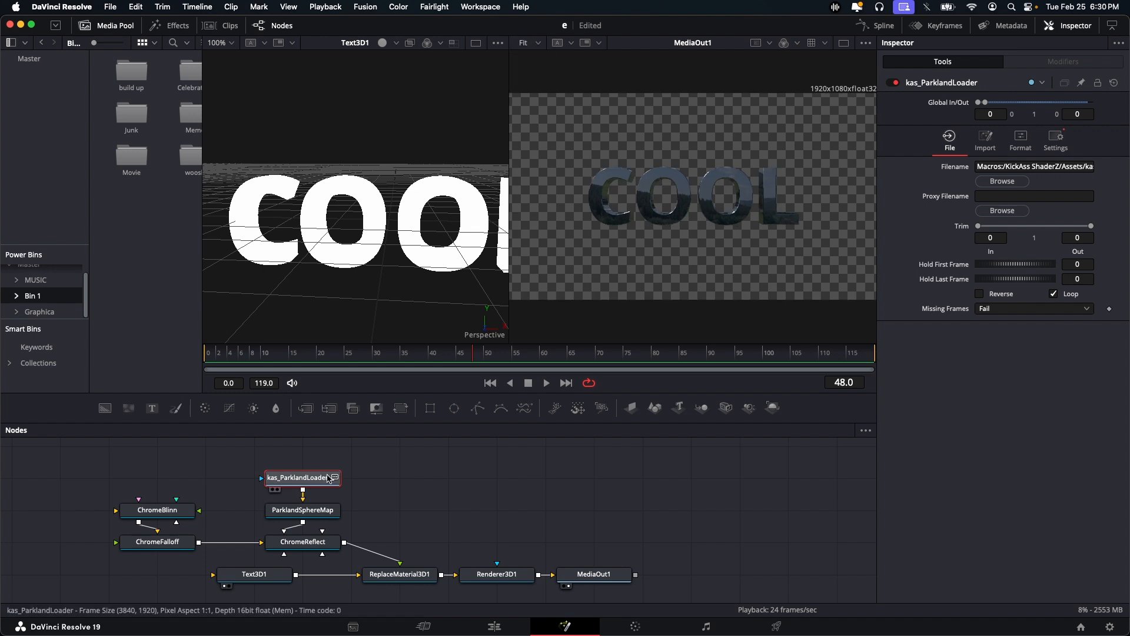
pyautogui.press('Delete')
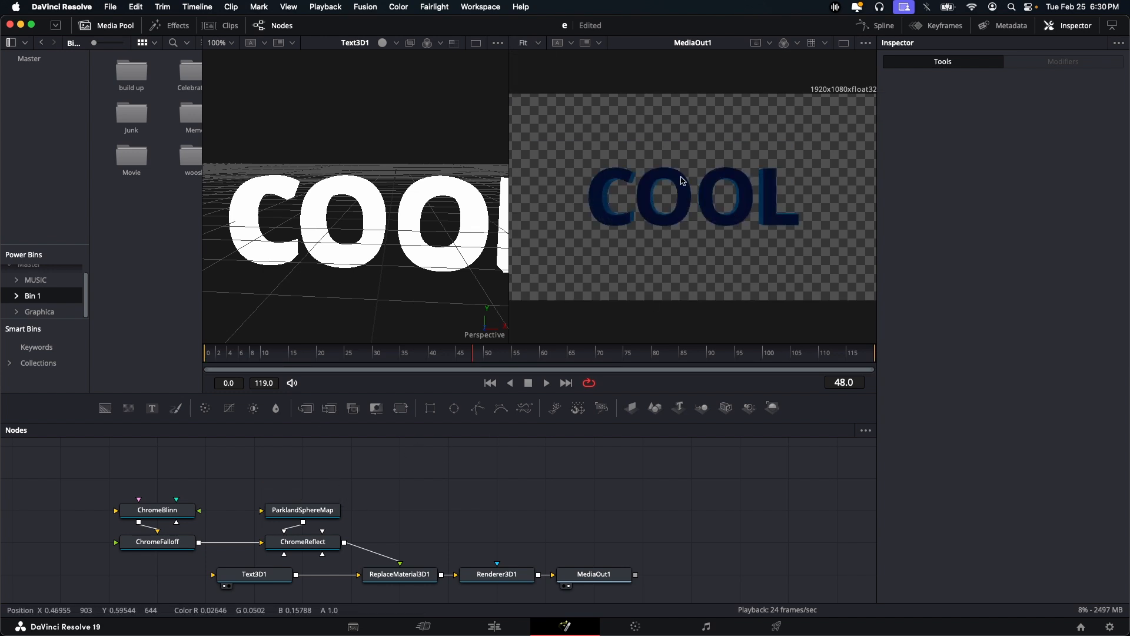
# Switch to Google Chrome, open a new window, and search for "metallic texture" images
pyautogui.moveTo(218, 633)
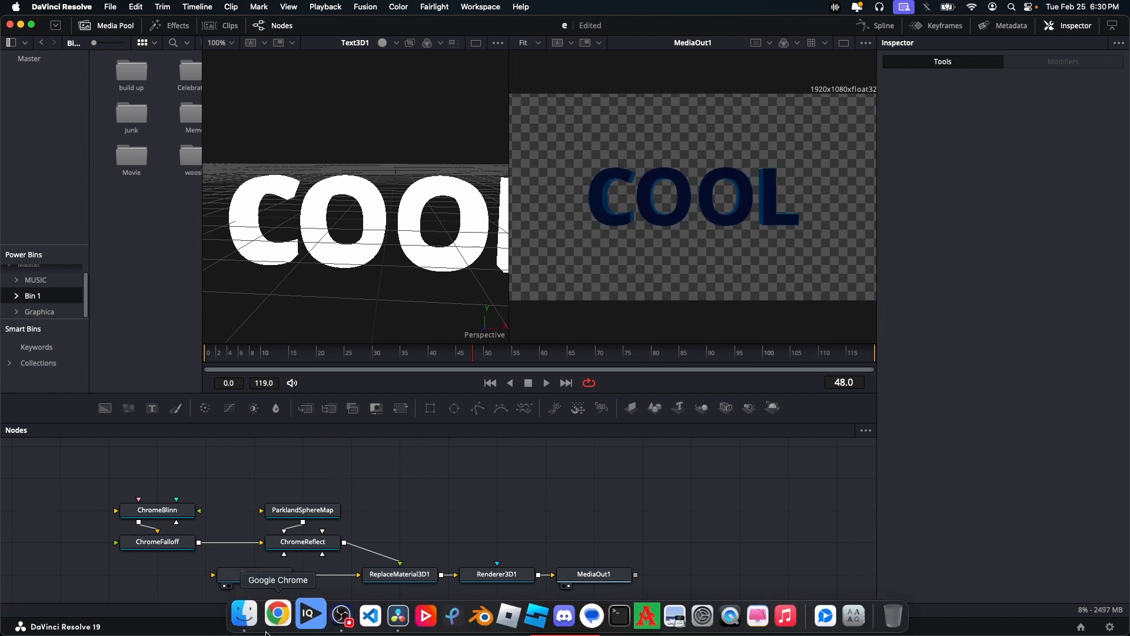
pyautogui.click(276, 615)
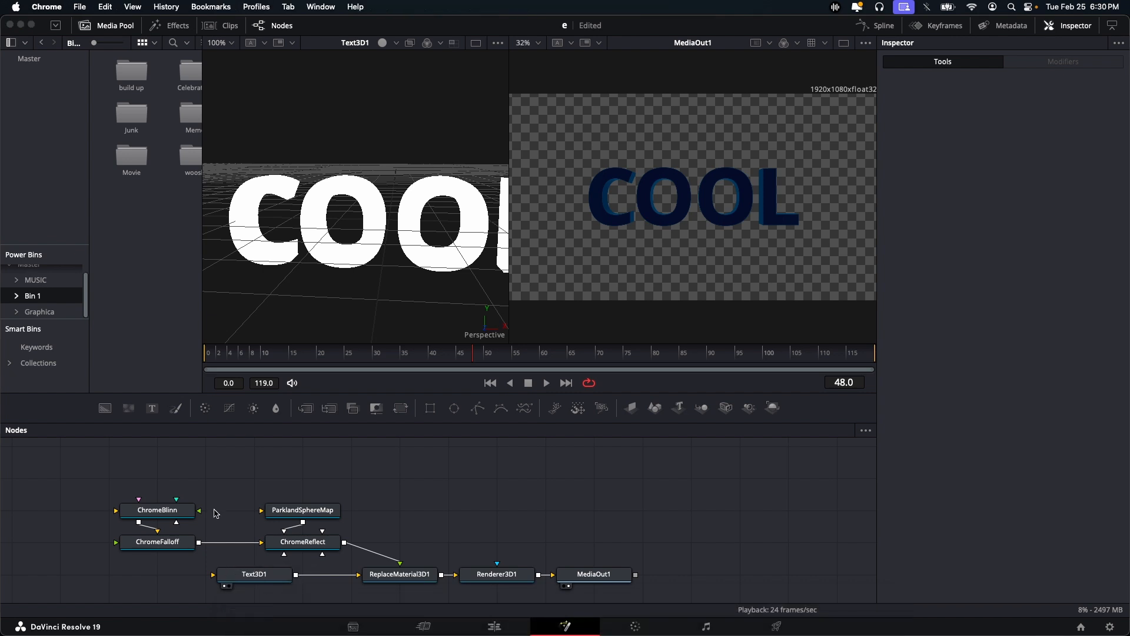
pyautogui.press('super+n')
pyautogui.write('metallic ')
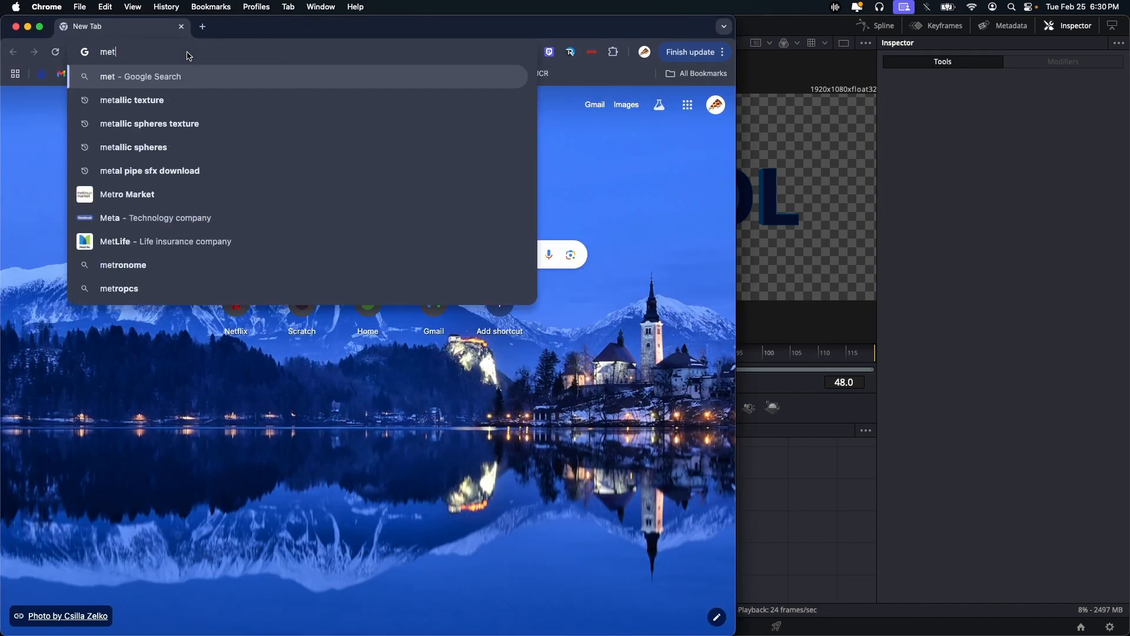
pyautogui.write('texture')
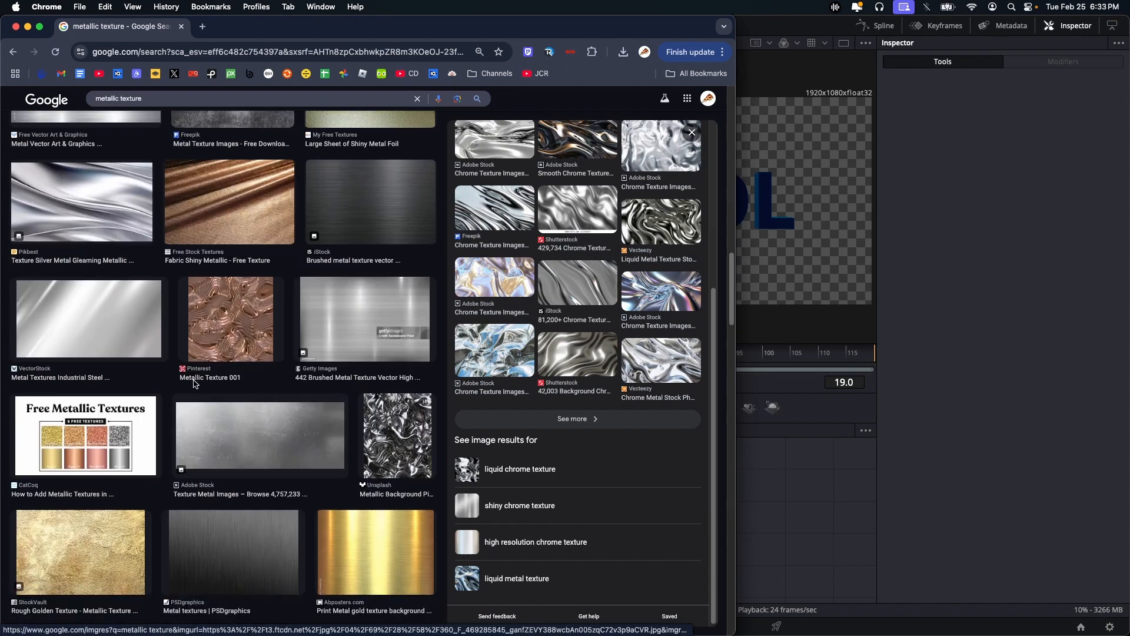
# Browse the metallic texture results and preview several silver, chrome and brushed-metal images to compare their reflections
pyautogui.click(32, 252)
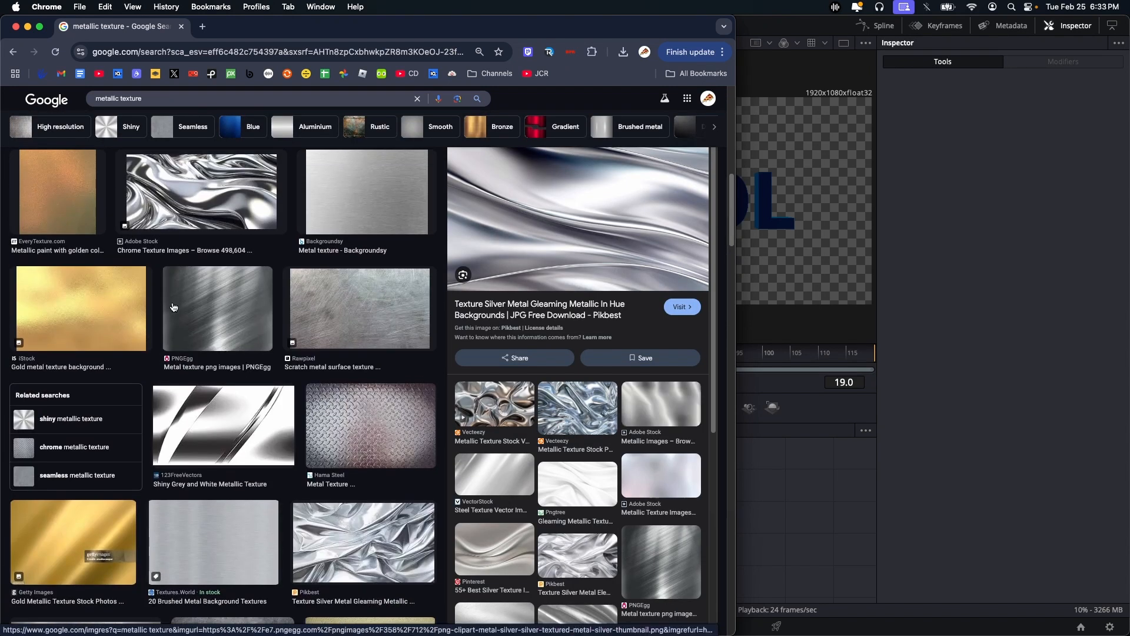
pyautogui.scroll(2, 139, 390)
pyautogui.click(200, 352)
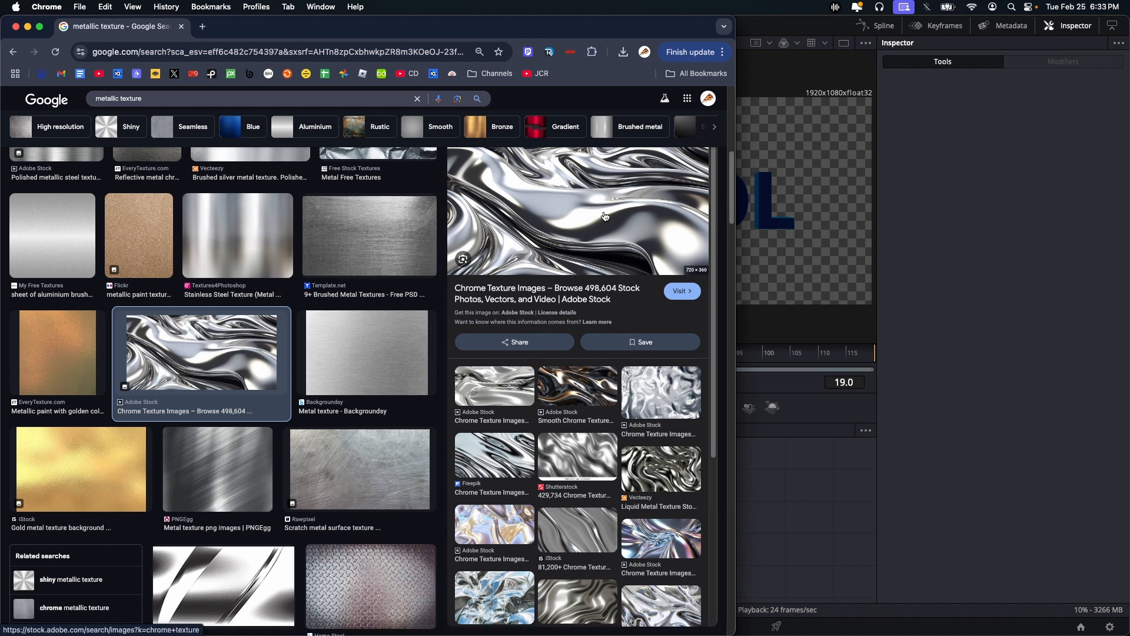
pyautogui.scroll(5, 272, 263)
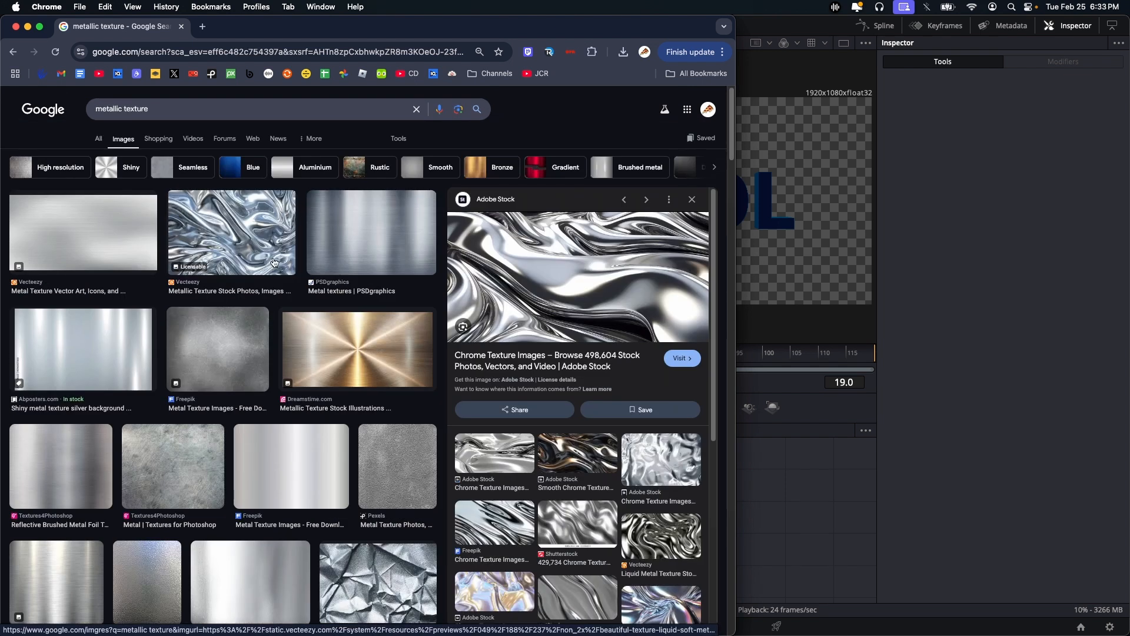
pyautogui.click(273, 262)
pyautogui.scroll(-5, 184, 387)
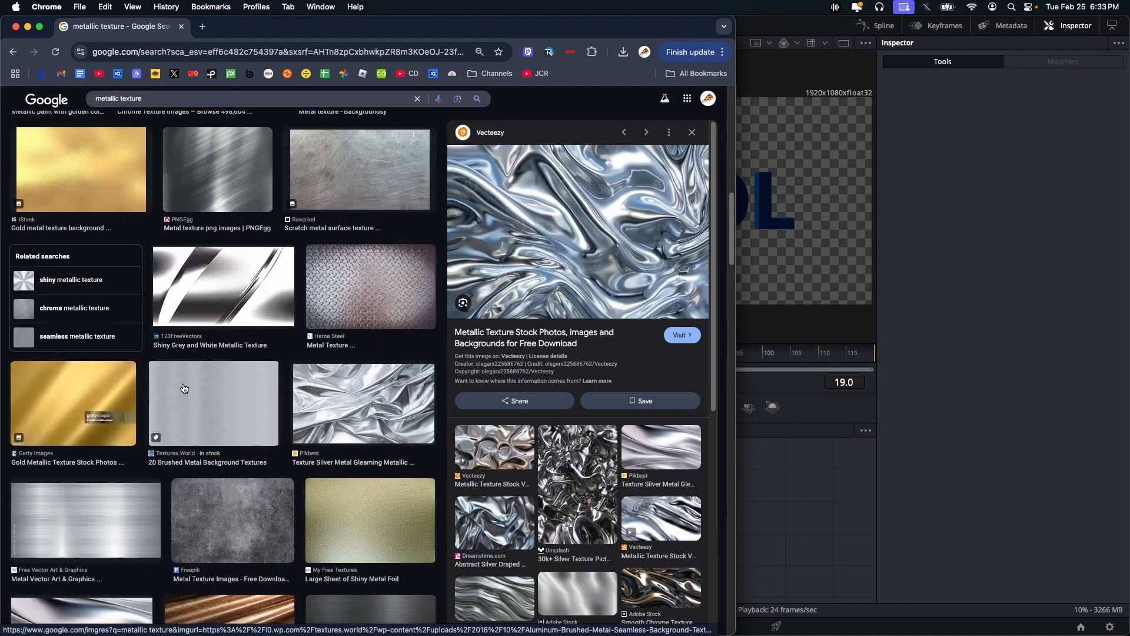
pyautogui.scroll(-1, 213, 305)
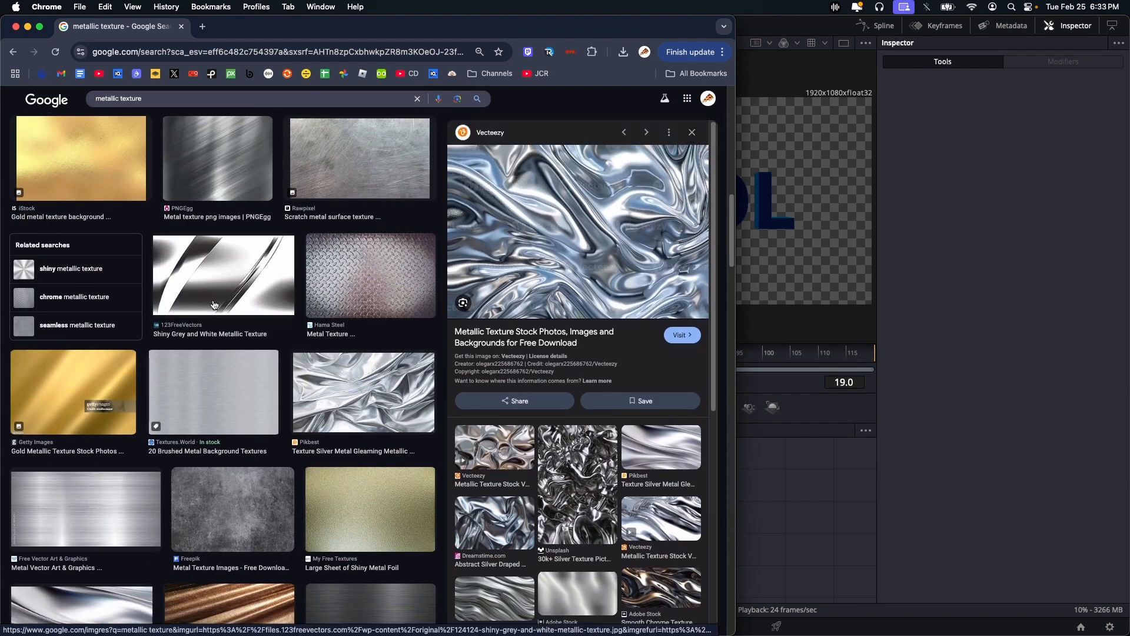
pyautogui.scroll(-10, 214, 304)
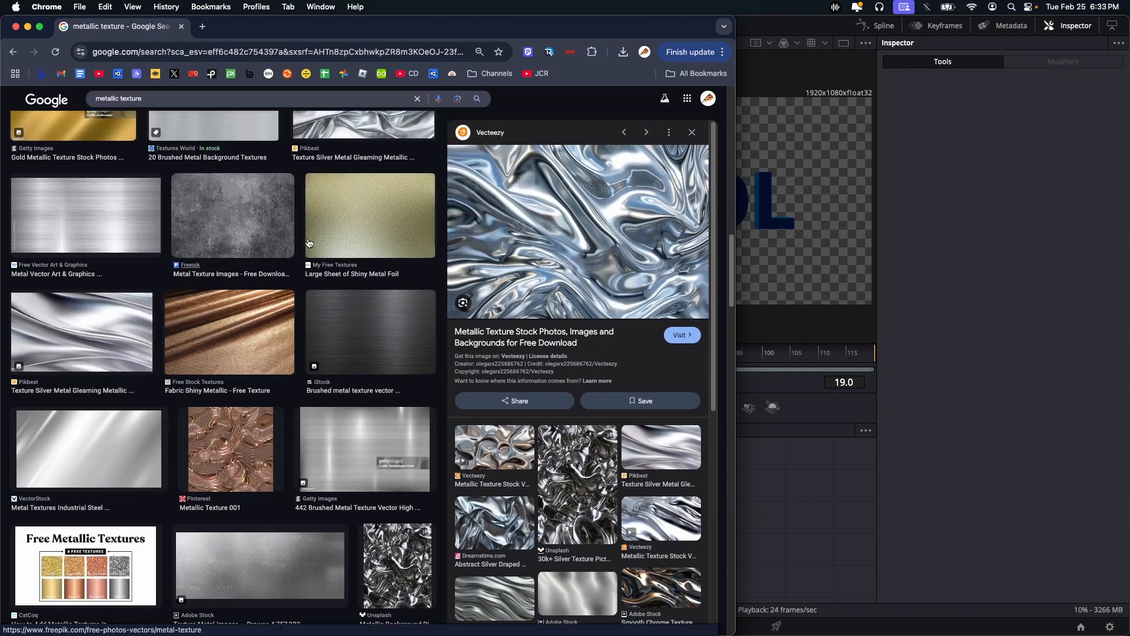
pyautogui.scroll(6, 308, 243)
pyautogui.click(85, 397)
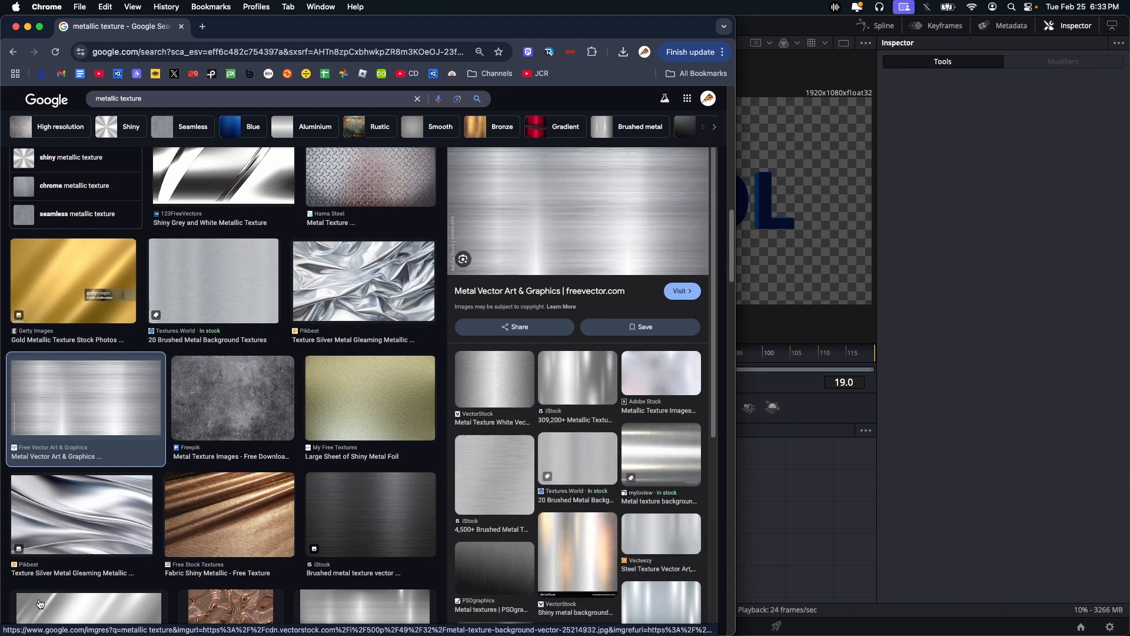
# Choose the Pikbest "Texture Silver Metal Gleaming Metallic" image and save it to the Downloads folder under its suggested name
pyautogui.click(79, 518)
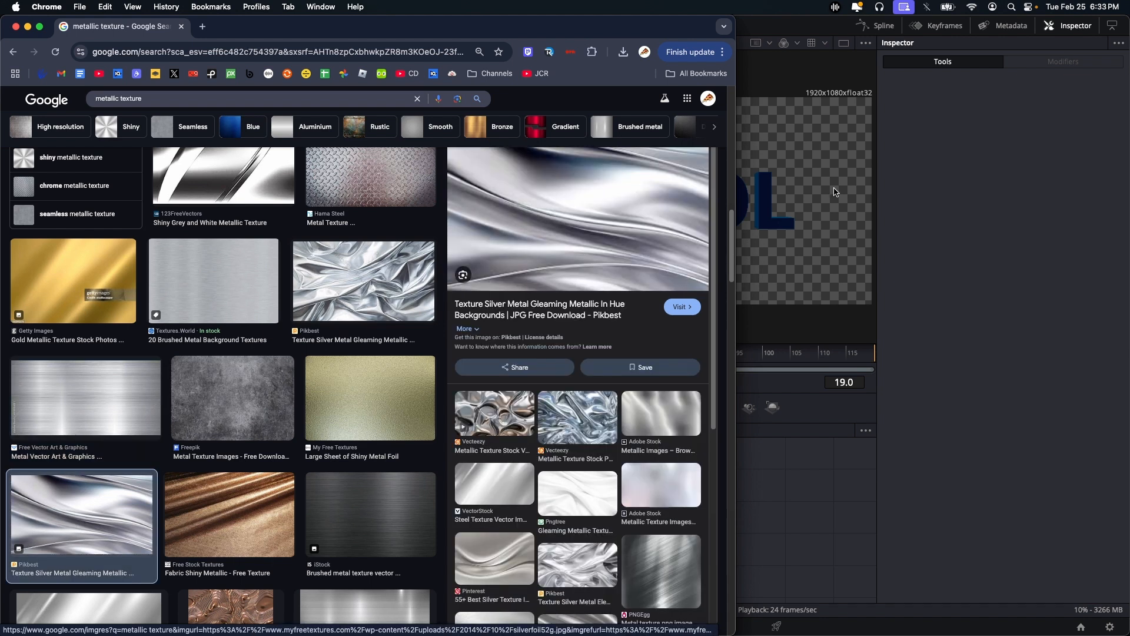
pyautogui.rightClick(533, 241)
pyautogui.click(542, 360)
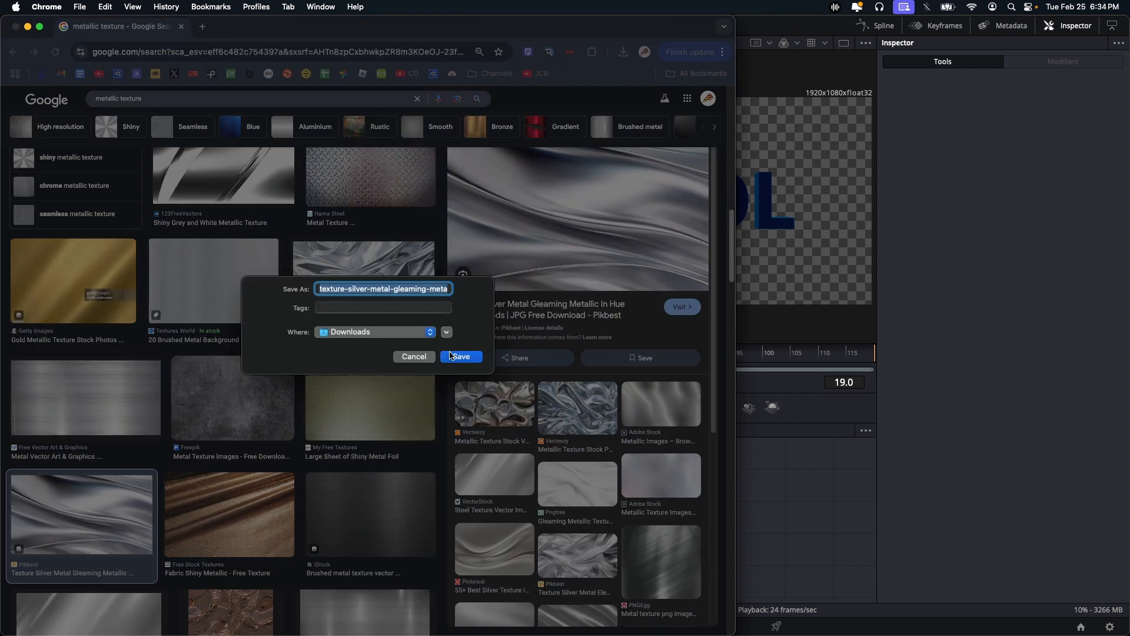
pyautogui.click(450, 355)
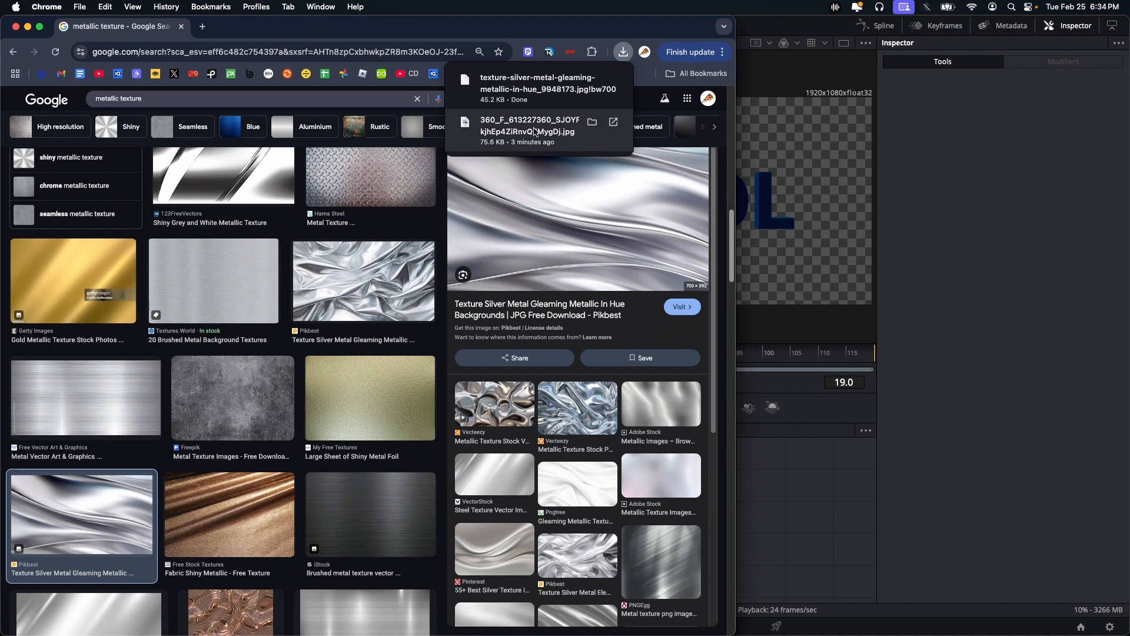
# Open the saved silver texture to check it, bring it into the Fusion node graph as a loader, and place it above ParklandSphereMap
pyautogui.click(541, 88)
pyautogui.click(622, 51)
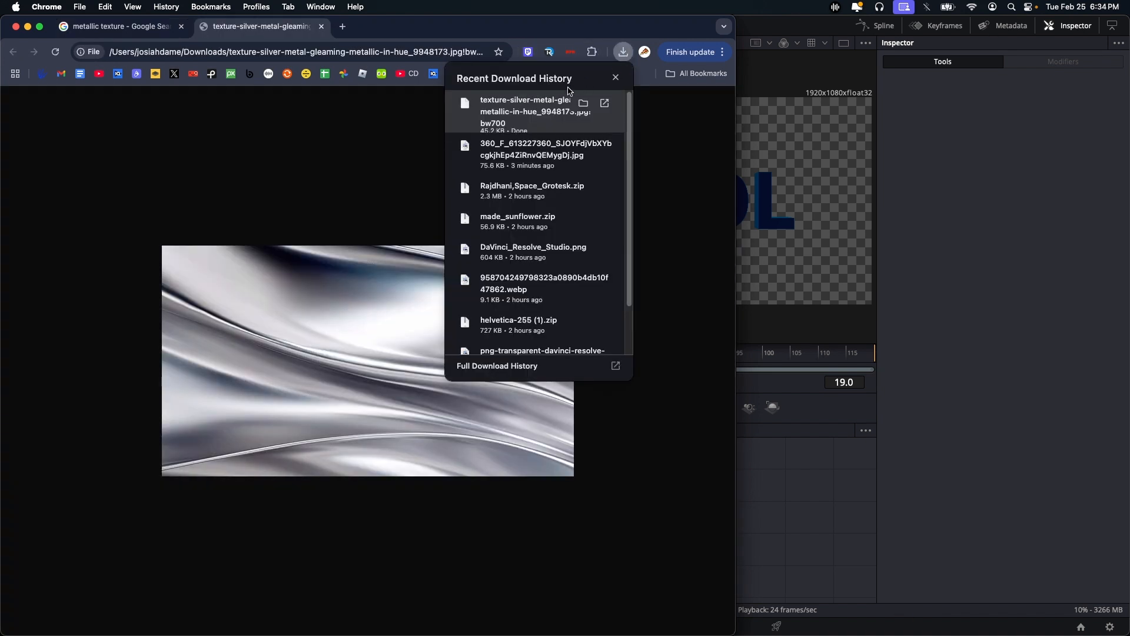
pyautogui.moveTo(568, 90); pyautogui.dragTo(787, 474)
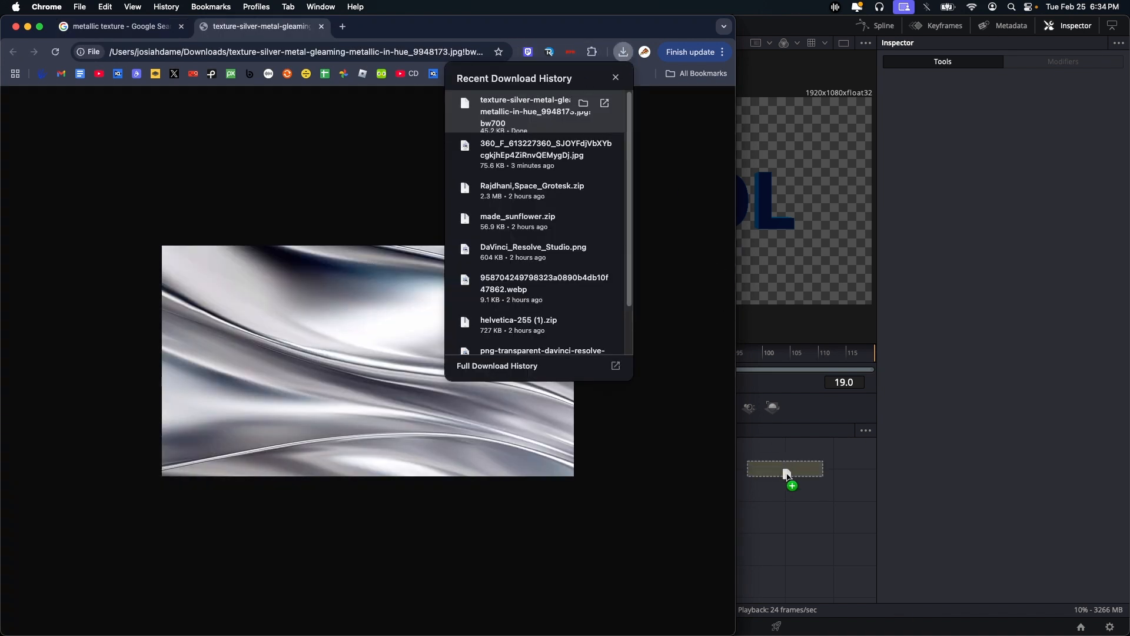
pyautogui.click(321, 26)
pyautogui.click(956, 496)
pyautogui.moveTo(633, 466); pyautogui.dragTo(218, 463)
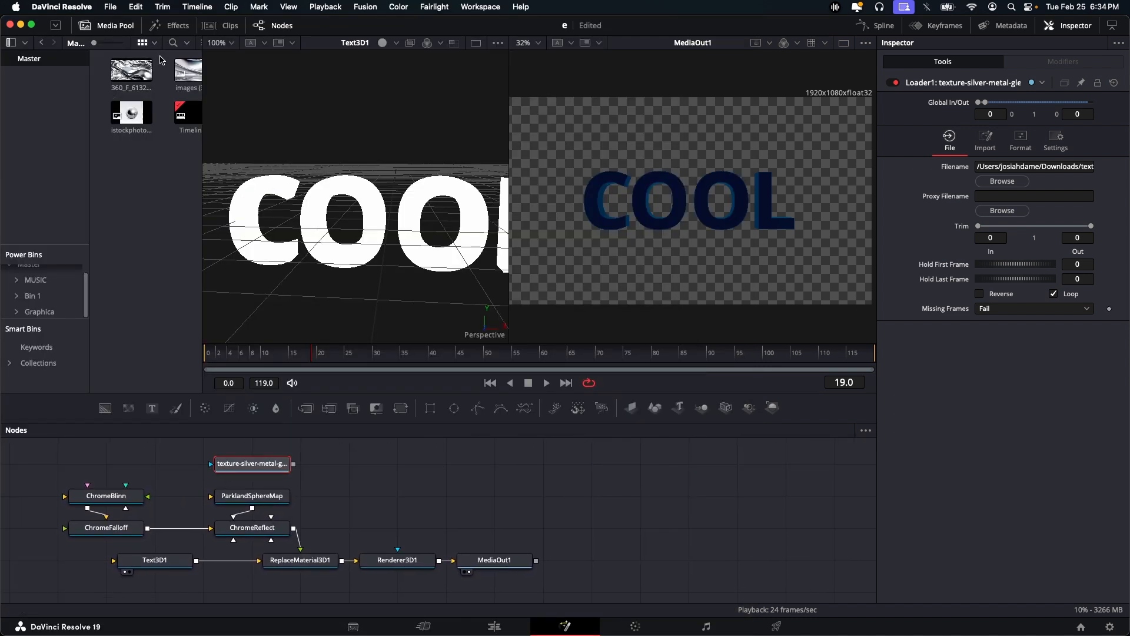
# Replace the silver texture loader node with the images (3).jpeg clip from the media pool, placed above ParklandSphereMap
pyautogui.moveTo(177, 74); pyautogui.dragTo(253, 465)
pyautogui.click(261, 464)
pyautogui.press('BackSpace')
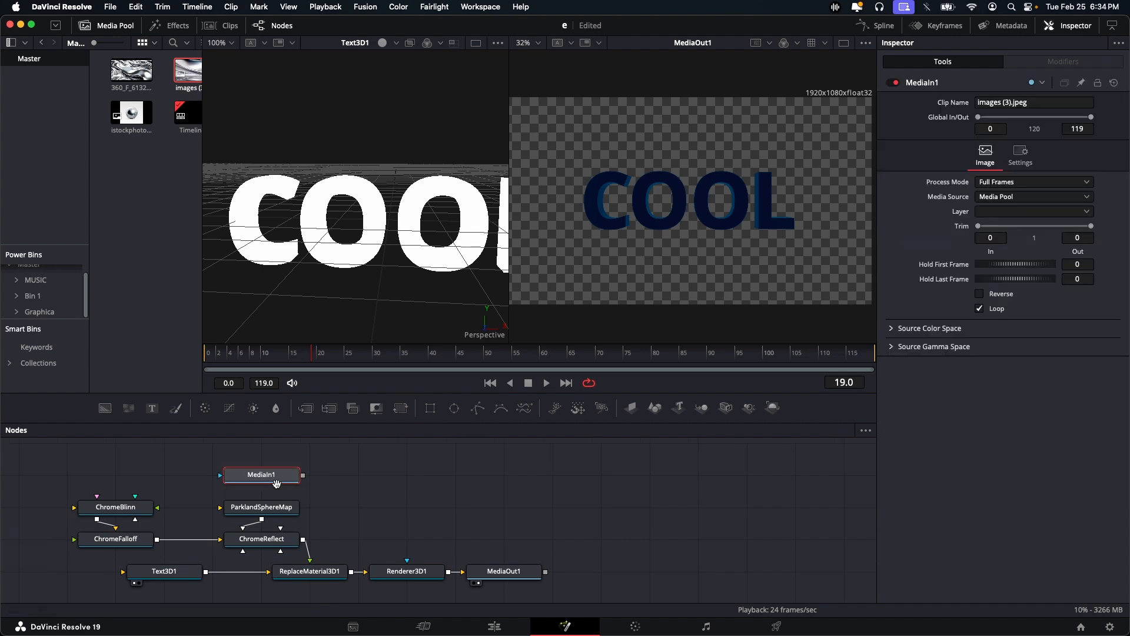
# Connect the MediaIn1 output to the ParklandSphereMap input so the texture image drives the chrome reflection
pyautogui.scroll(2, 333, 486)
pyautogui.moveTo(316, 483); pyautogui.dragTo(307, 512)
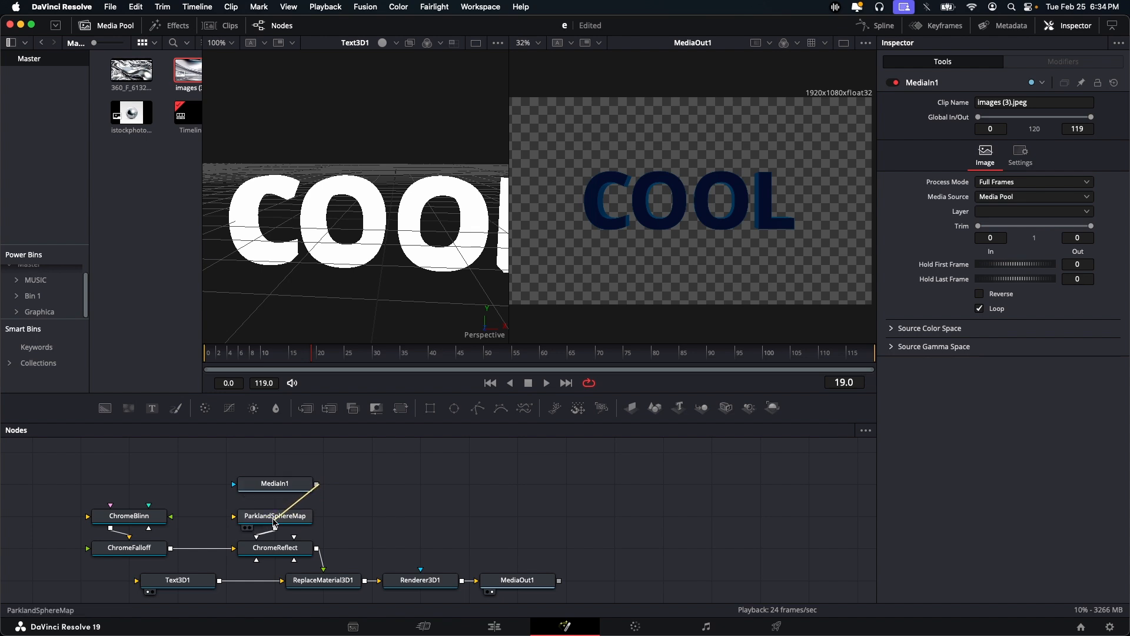
pyautogui.moveTo(275, 521); pyautogui.dragTo(275, 521)
pyautogui.click(292, 485)
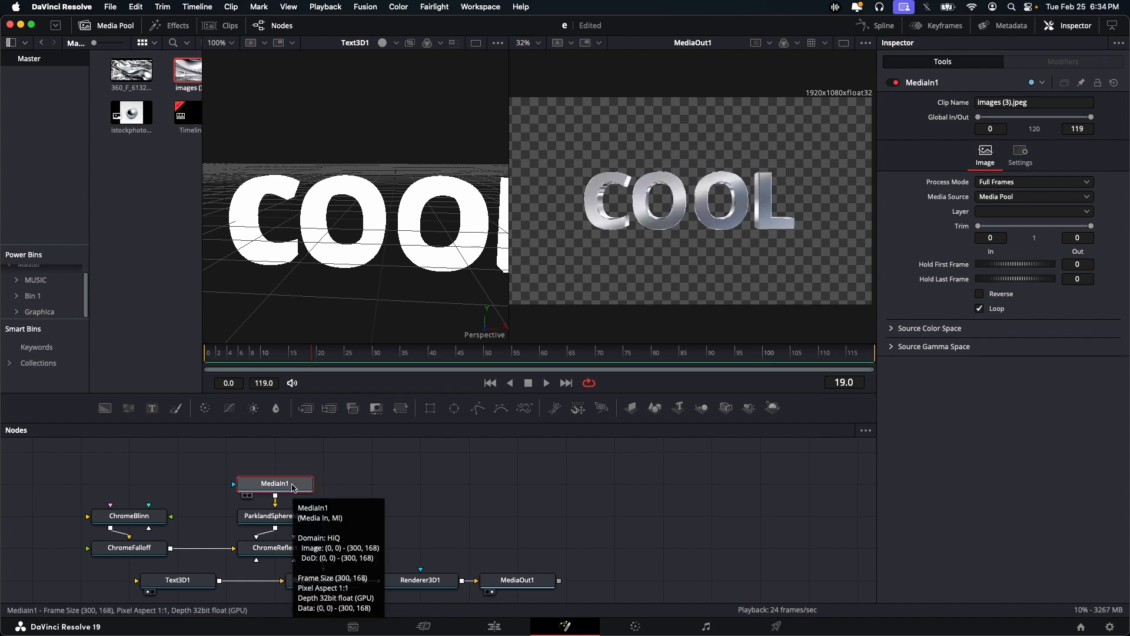
pyautogui.click(293, 462)
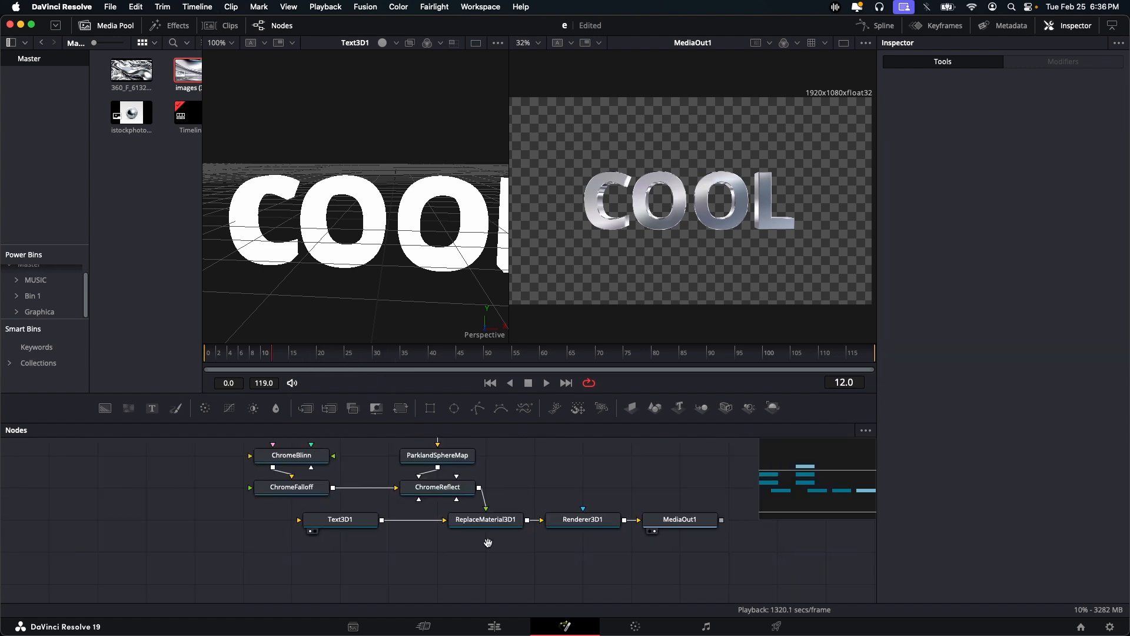
# Make room after ReplaceMaterial3D1 in the node chain and insert a Transform 3D node before Renderer3D1
pyautogui.scroll(3, 474, 522)
pyautogui.scroll(-2, 474, 510)
pyautogui.moveTo(474, 509); pyautogui.dragTo(463, 456)
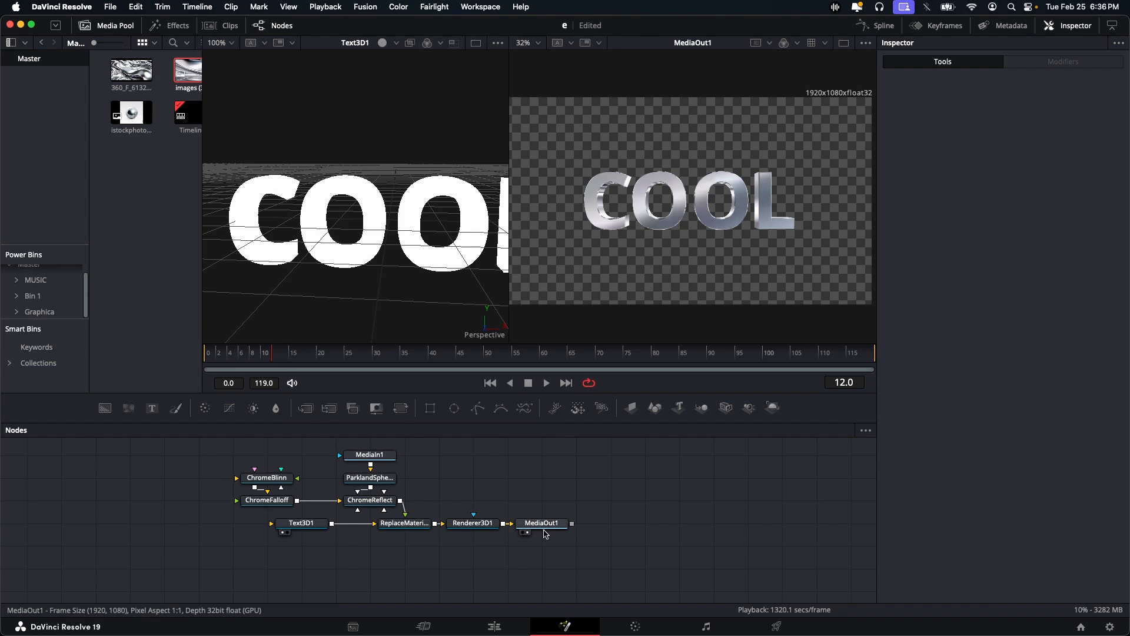
pyautogui.moveTo(542, 526); pyautogui.dragTo(610, 526)
pyautogui.click(407, 525)
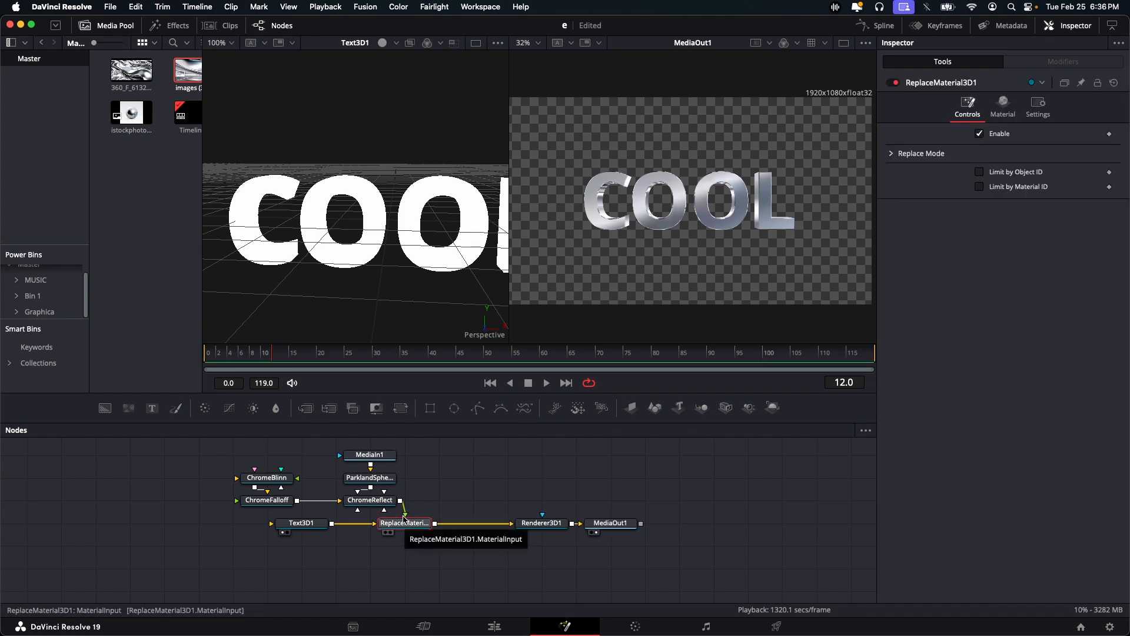
pyautogui.hotkey('shift', 'space')
pyautogui.write('tr')
pyautogui.press('Return')
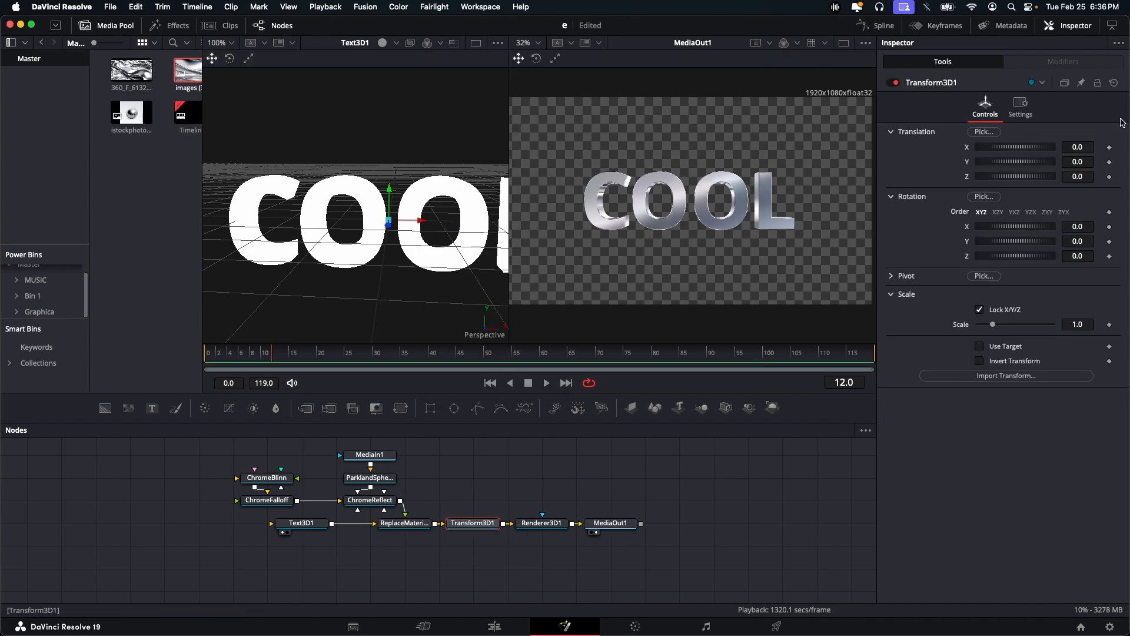
# Try rotating and translating the COOL text on several axes with Transform3D1, and undo the trial changes
pyautogui.moveTo(1014, 240)
pyautogui.mouseDown()
pyautogui.moveTo(1035, 243)
pyautogui.moveTo(1017, 261)
pyautogui.moveTo(1033, 258)
pyautogui.moveTo(1014, 228)
pyautogui.mouseUp()
pyautogui.press('super+z')
pyautogui.moveTo(995, 177); pyautogui.dragTo(999, 182)
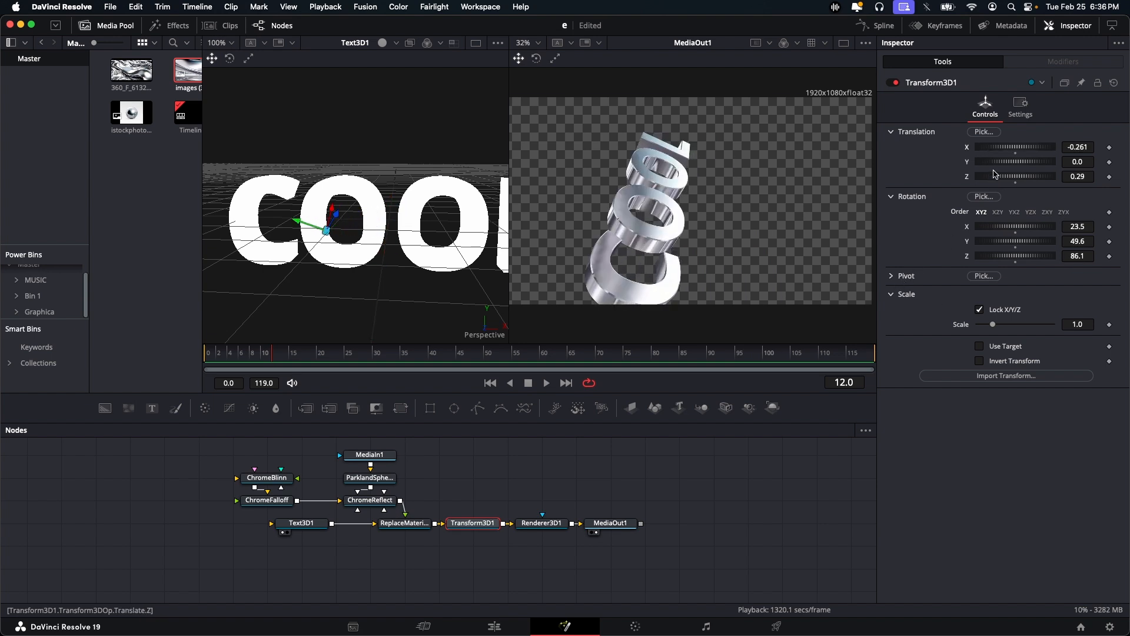
pyautogui.moveTo(995, 175); pyautogui.dragTo(996, 171)
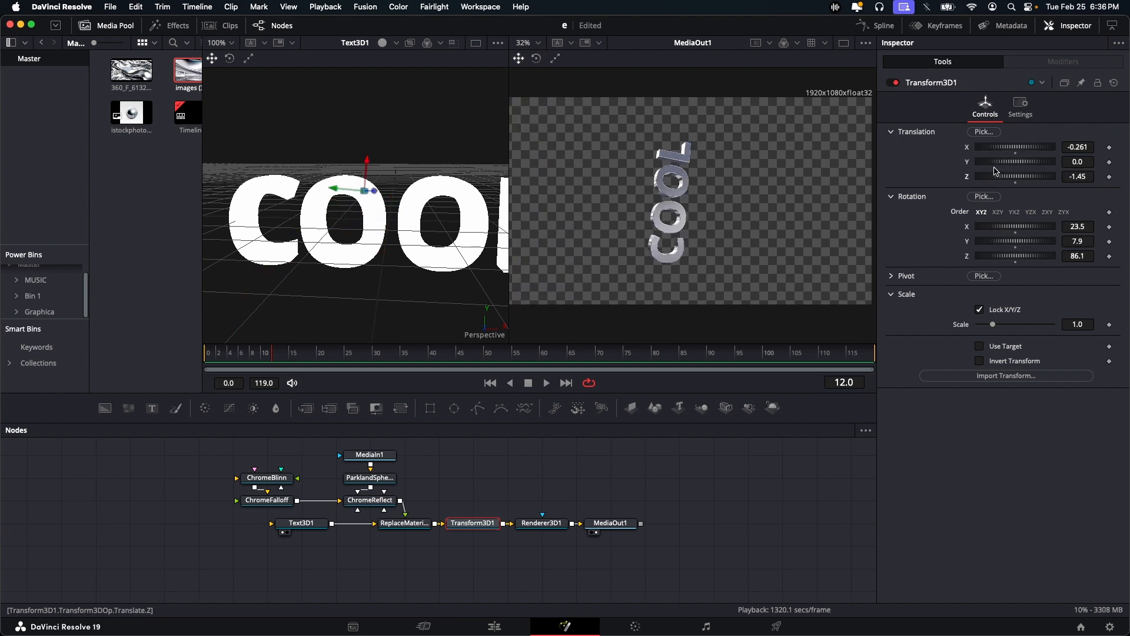
pyautogui.press('super+z')
pyautogui.press('super+z')
pyautogui.press('super+z')
pyautogui.press('super+z')
pyautogui.press('super+z')
pyautogui.press('super+z')
pyautogui.press('super+z')
pyautogui.press('super+z')
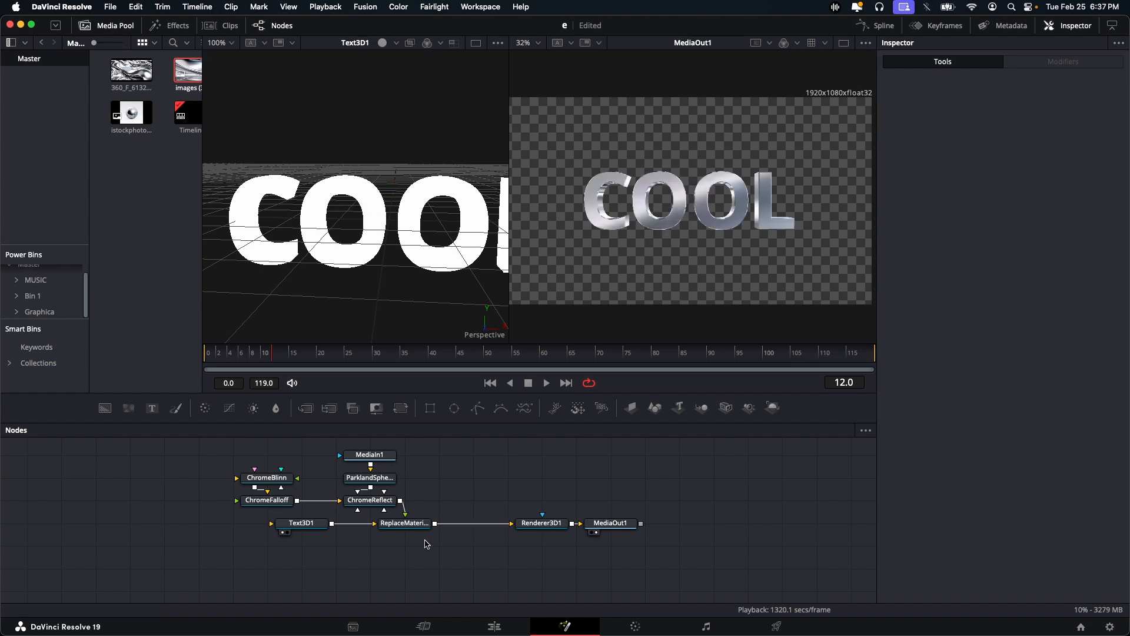
pyautogui.moveTo(996, 240); pyautogui.dragTo(1008, 264)
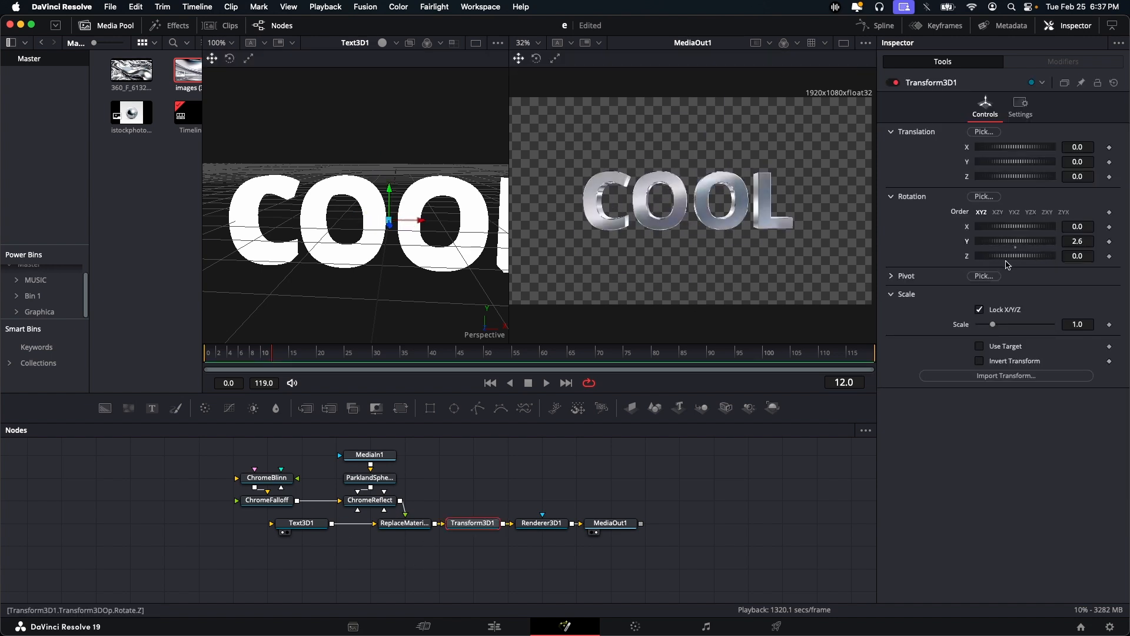
pyautogui.press('super+z')
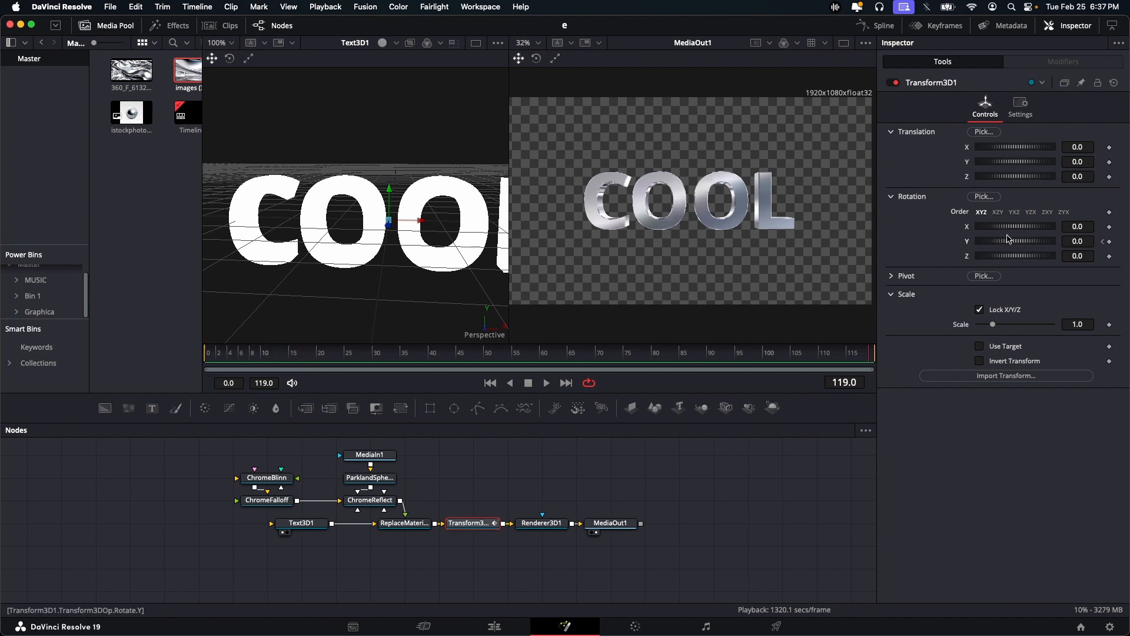
# Set a Y rotation keyframe of 360 at frame 119 on Transform3D1 and play back the spinning text
pyautogui.moveTo(1007, 239); pyautogui.dragTo(1092, 249)
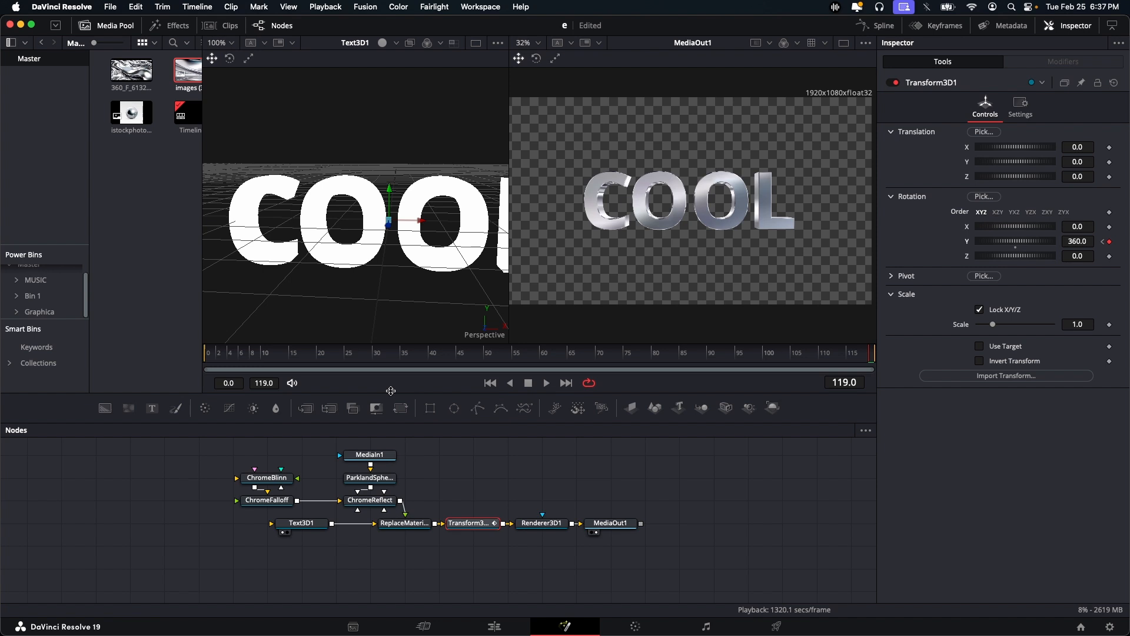
pyautogui.press('space')
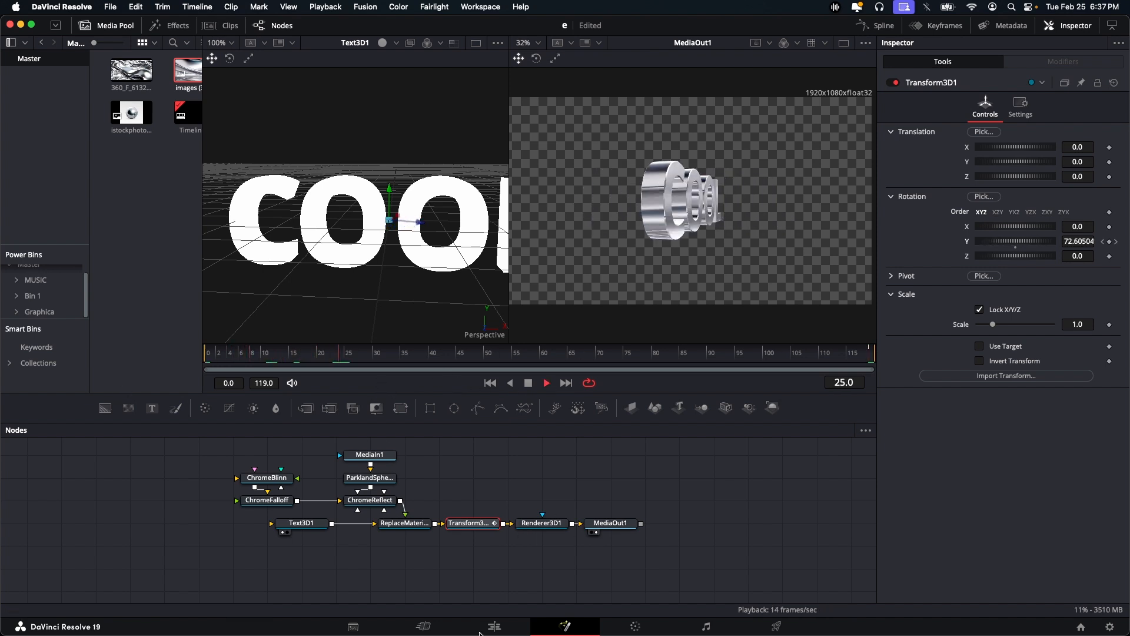
# Play the Fusion composition on the Edit page timeline to review the spinning chrome text, and return to the Fusion page
pyautogui.click(481, 628)
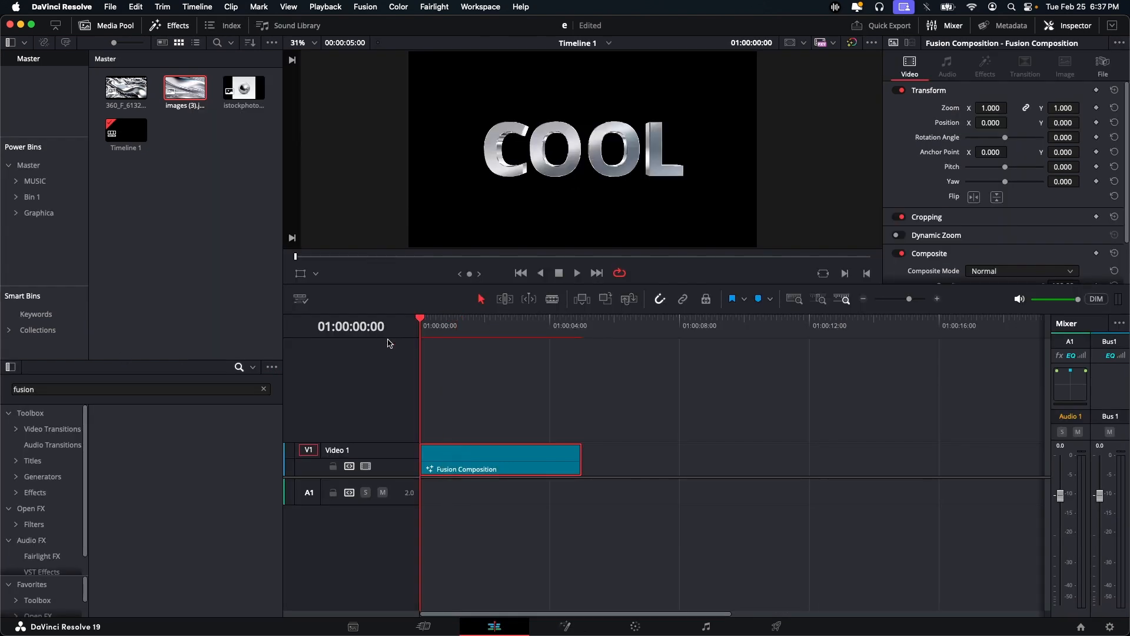
pyautogui.press('space')
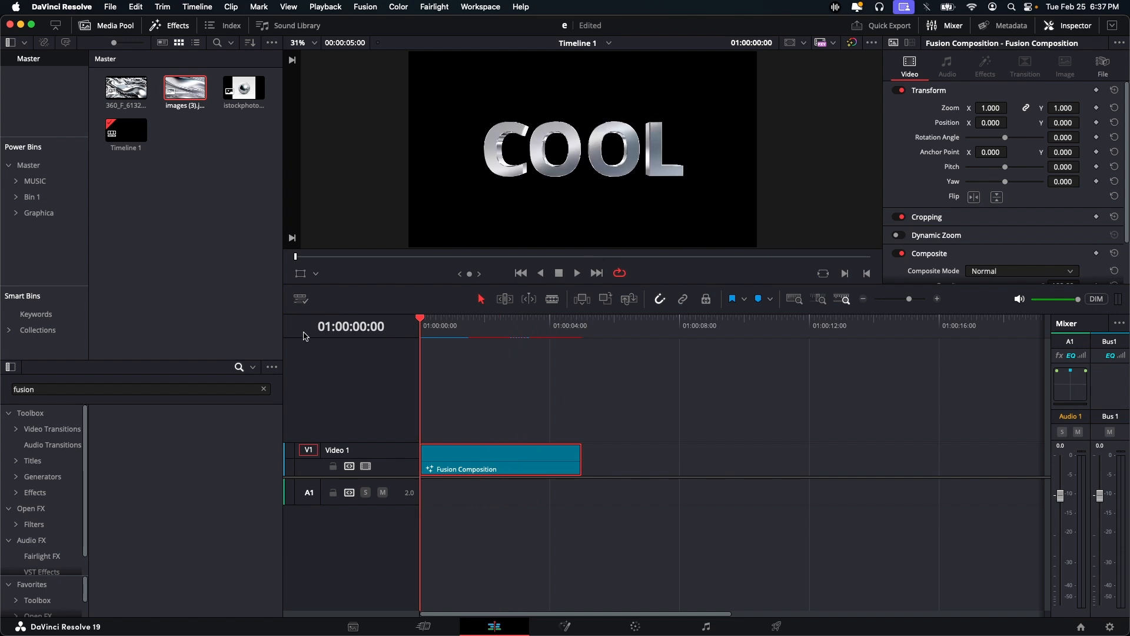
pyautogui.hotkey('shift', '5')
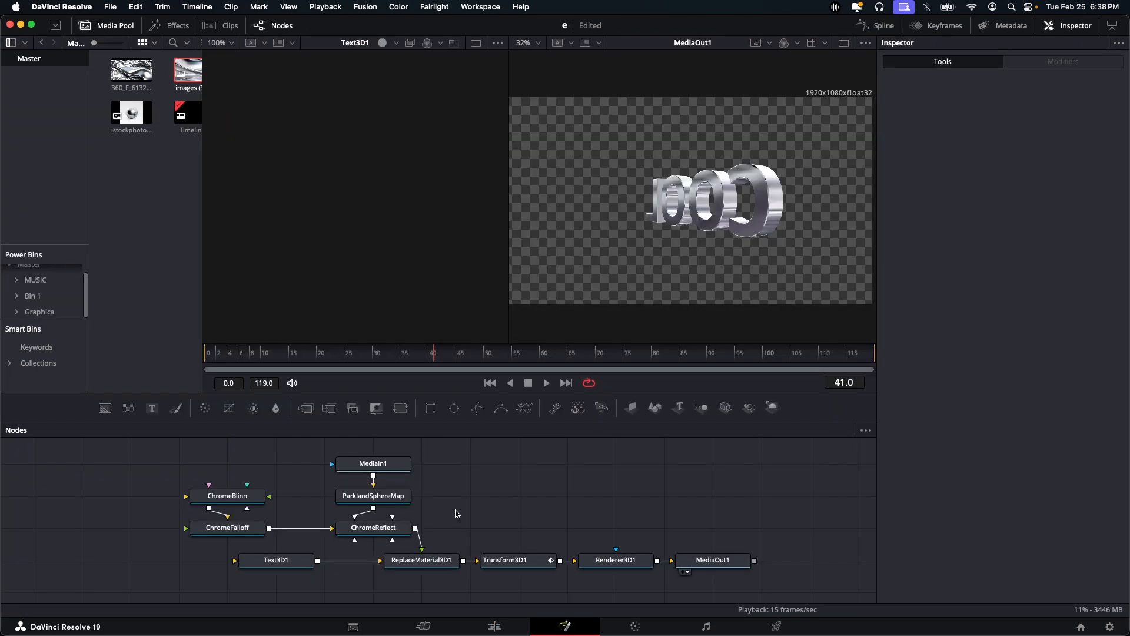